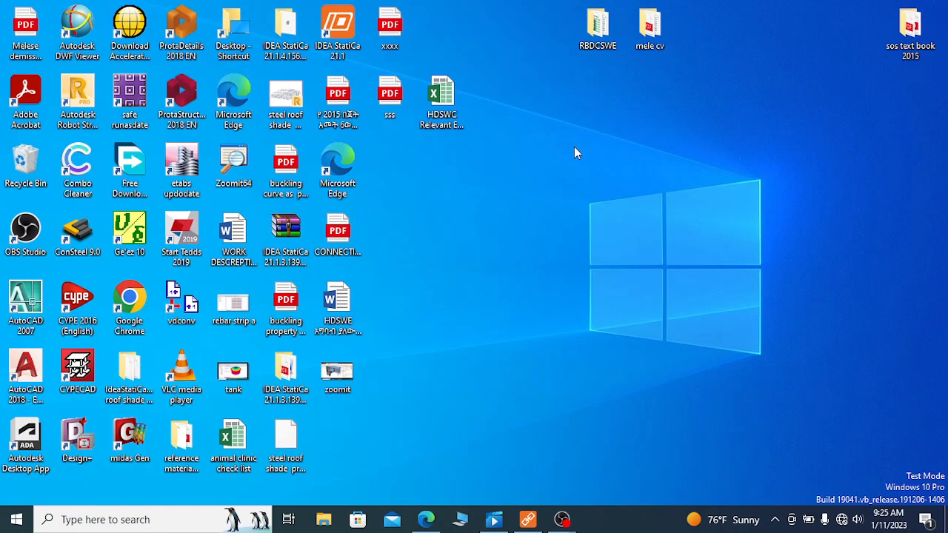
# Step: Open the steel roof shade project in Autodesk Robot Structural Analysis
pyautogui.click(288, 101)
pyautogui.doubleClick(287, 98)
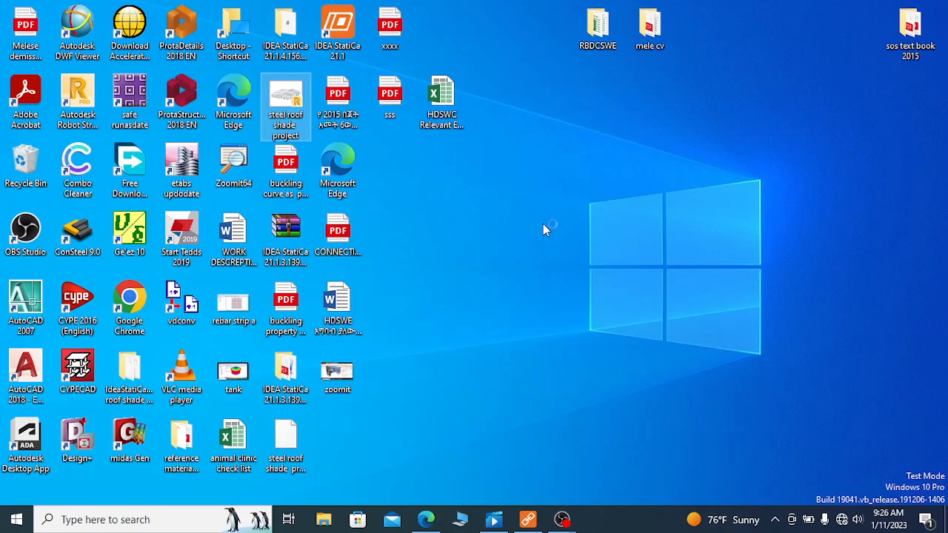
pyautogui.click(562, 519)
pyautogui.click(549, 462)
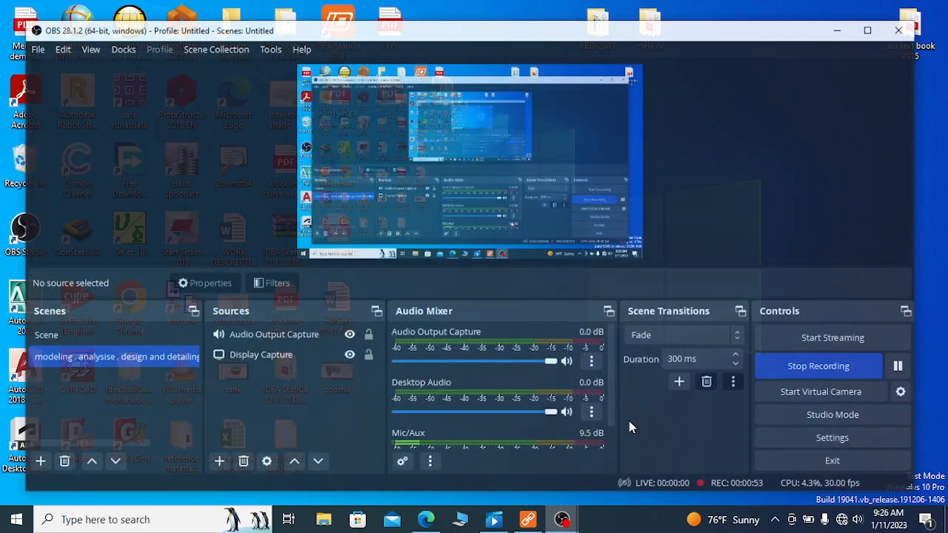
pyautogui.click(904, 359)
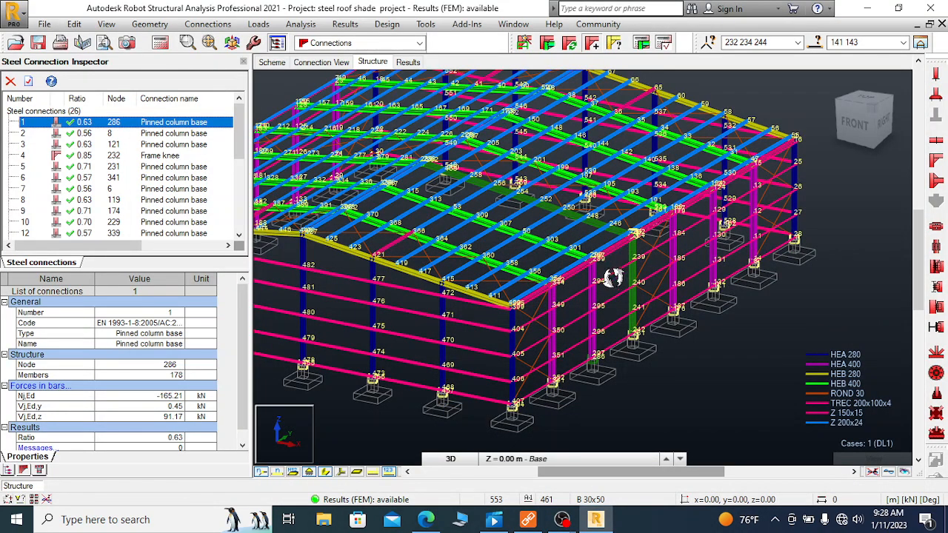
# Step: Examine the 3D steel roof shade model, including its frames, columns, purlins and the eave joints along the side wall
pyautogui.scroll(-2, 711, 272)
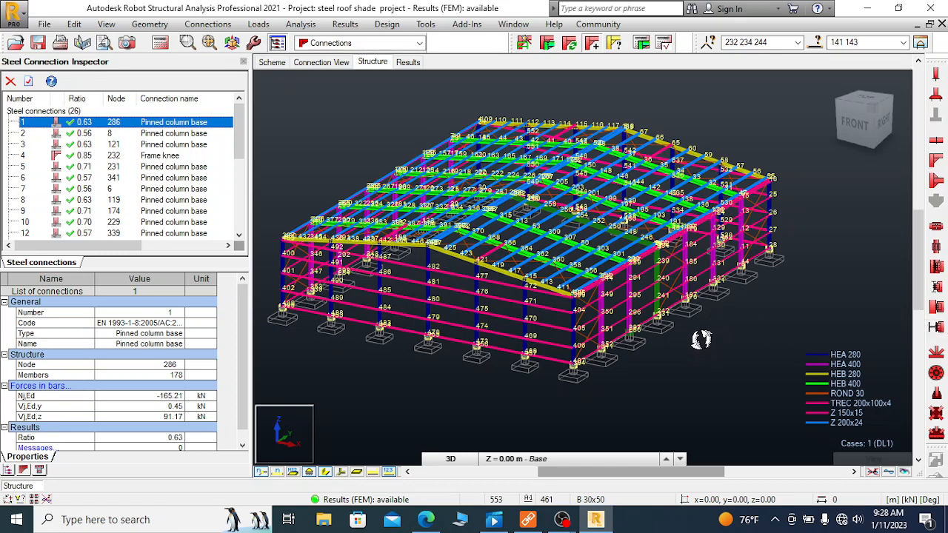
pyautogui.scroll(1, 702, 340)
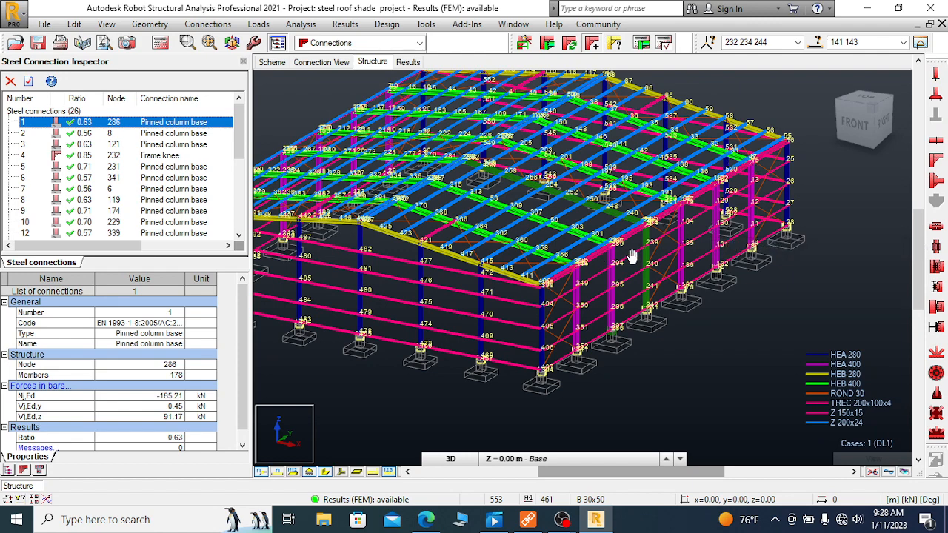
pyautogui.scroll(1, 631, 256)
pyautogui.scroll(-1, 579, 285)
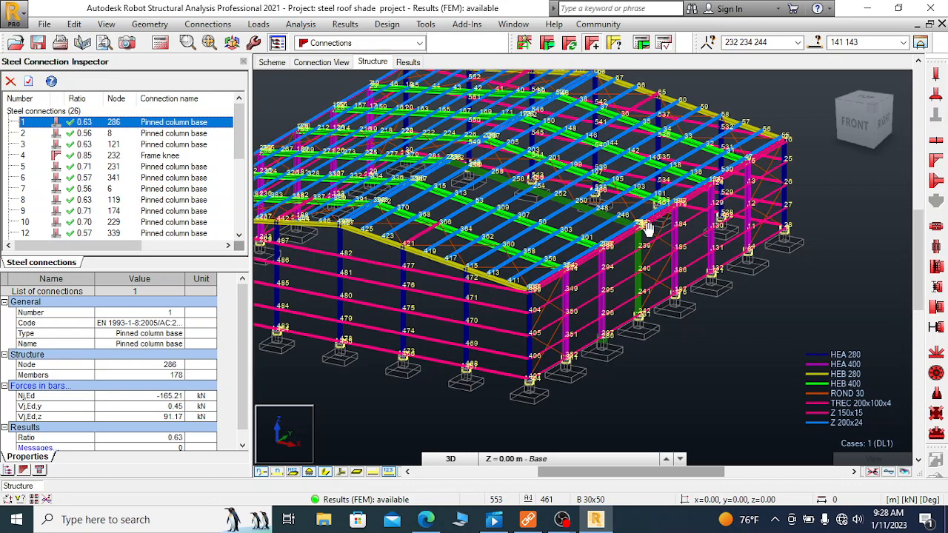
pyautogui.scroll(2, 641, 226)
pyautogui.scroll(2, 614, 224)
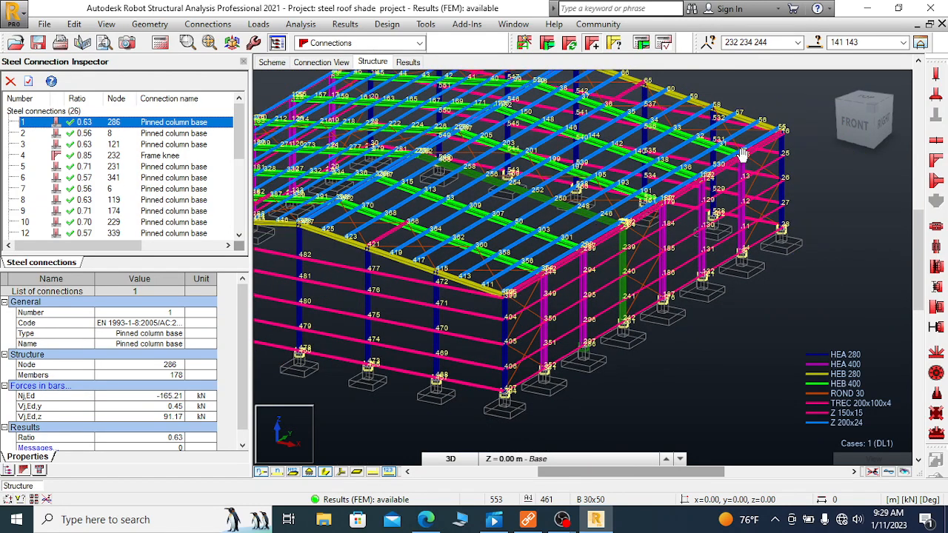
pyautogui.scroll(2, 594, 255)
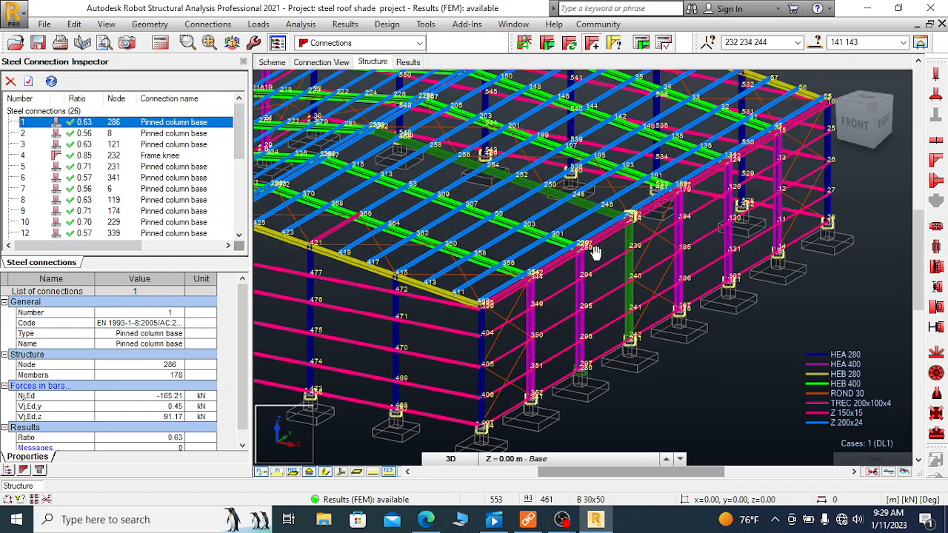
pyautogui.scroll(-2, 655, 226)
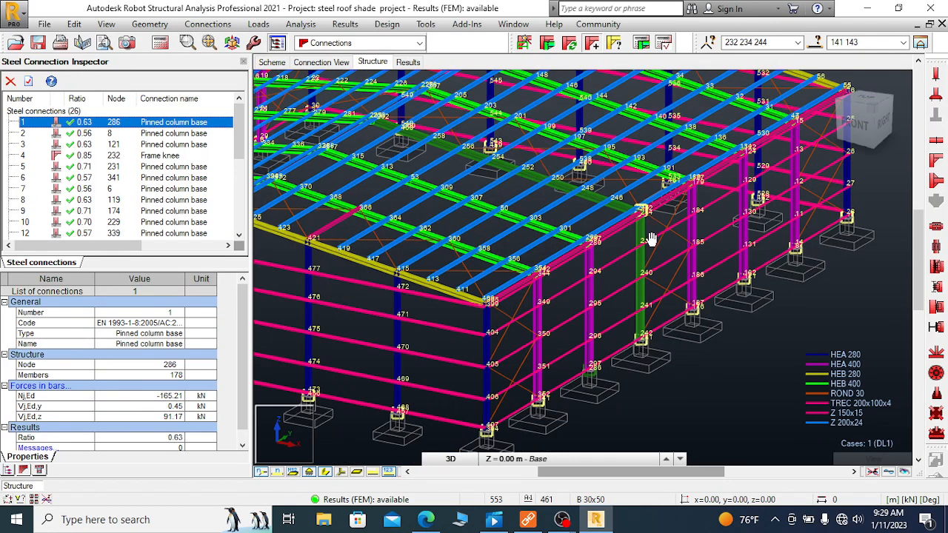
pyautogui.scroll(-1, 585, 263)
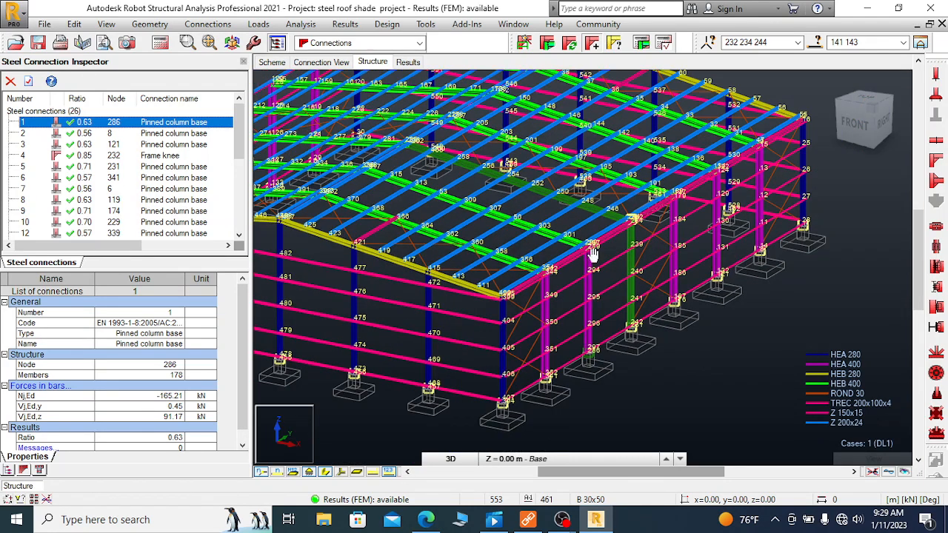
pyautogui.scroll(-1, 585, 261)
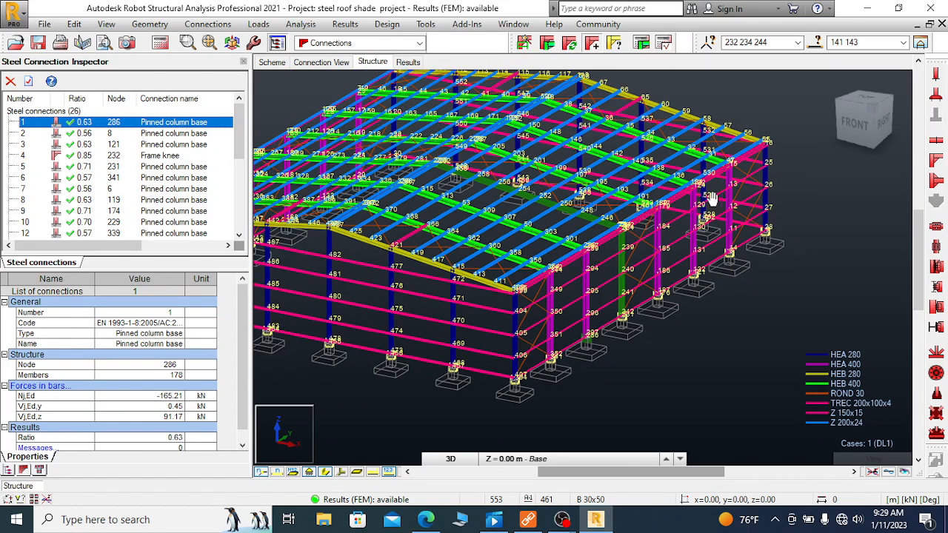
pyautogui.scroll(2, 626, 235)
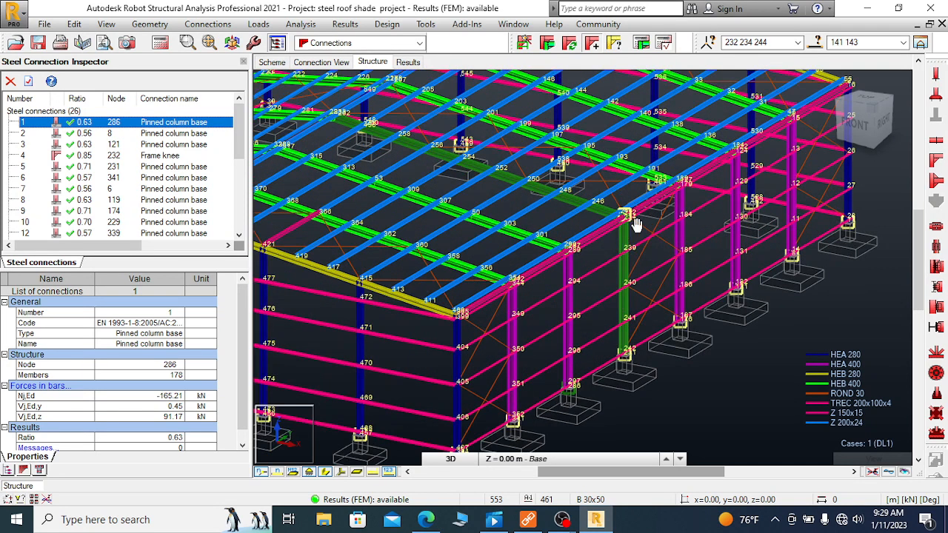
# Step: Clear the current selection of nodes and bars in the structure model
pyautogui.rightClick(791, 271)
pyautogui.click(788, 276)
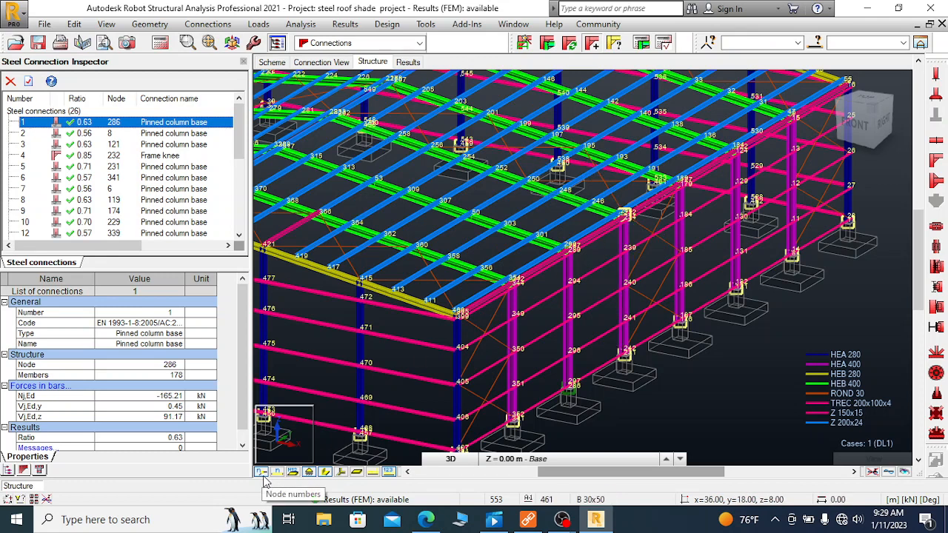
pyautogui.scroll(-1, 581, 308)
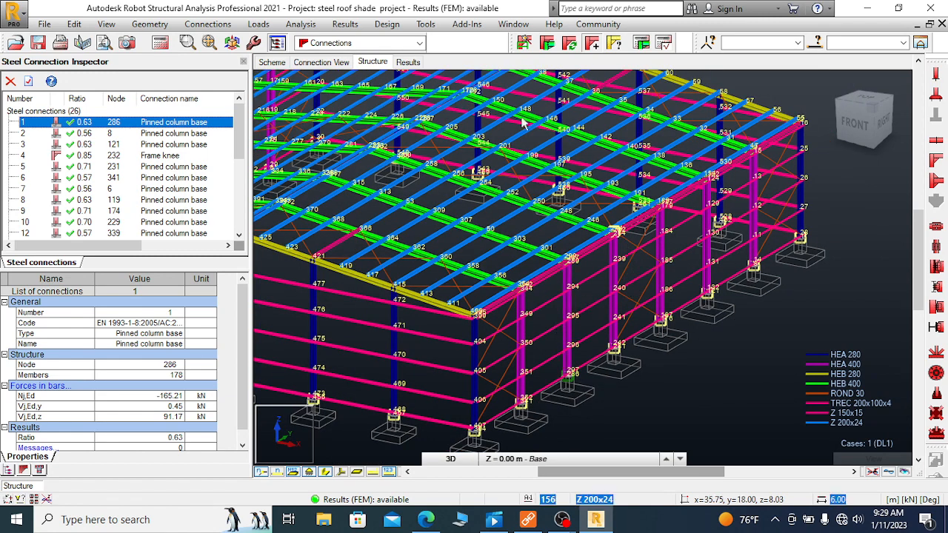
# Step: Display the My Moment diagrams on the bars, with text descriptions at local extremes
pyautogui.click(345, 25)
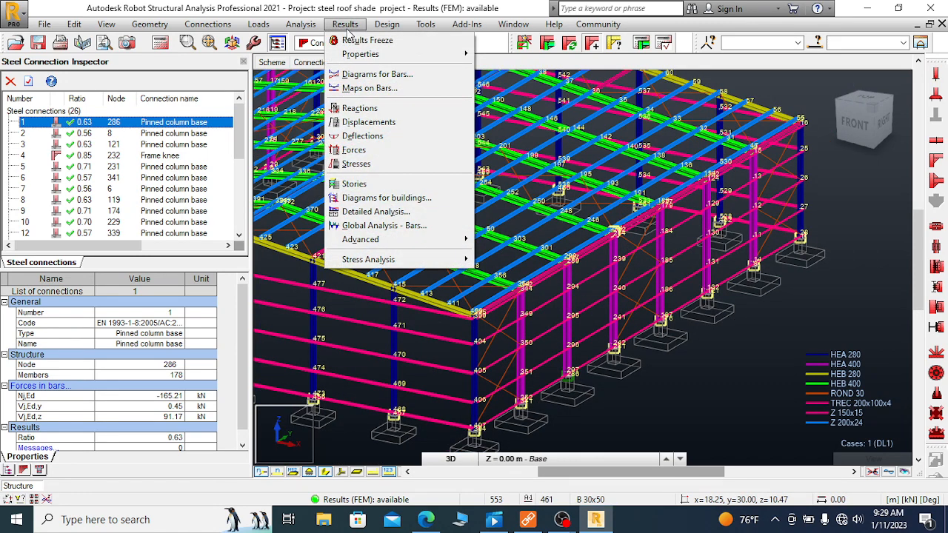
pyautogui.click(370, 74)
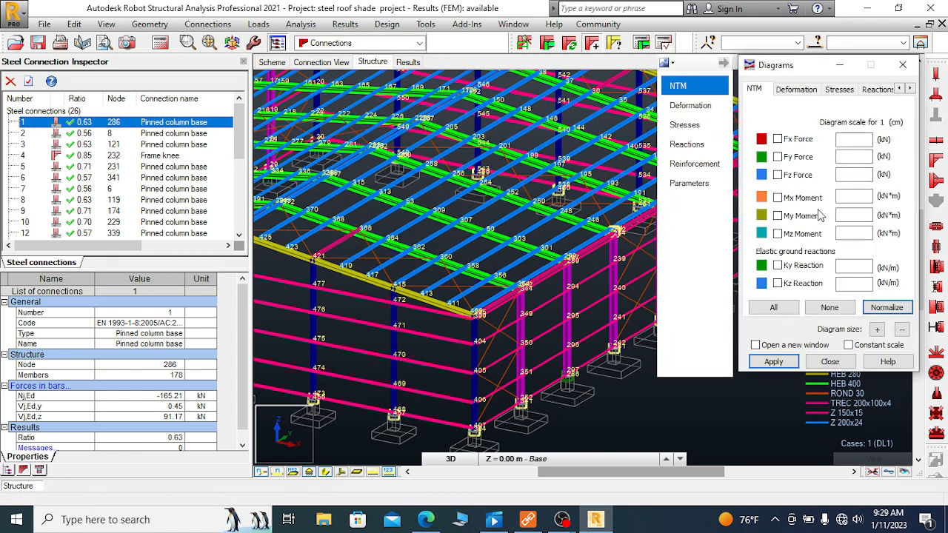
pyautogui.scroll(-2, 437, 294)
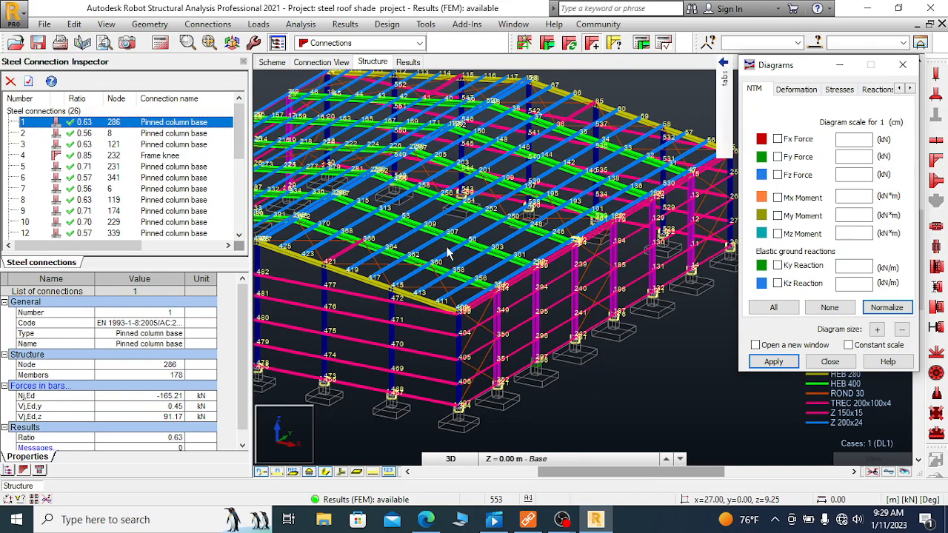
pyautogui.scroll(2, 614, 222)
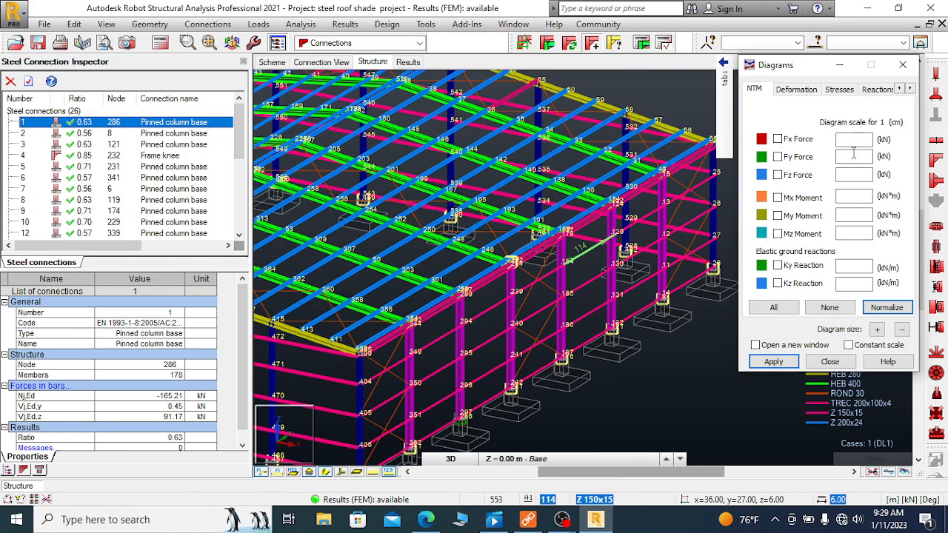
pyautogui.click(777, 215)
pyautogui.click(773, 361)
pyautogui.moveTo(728, 94)
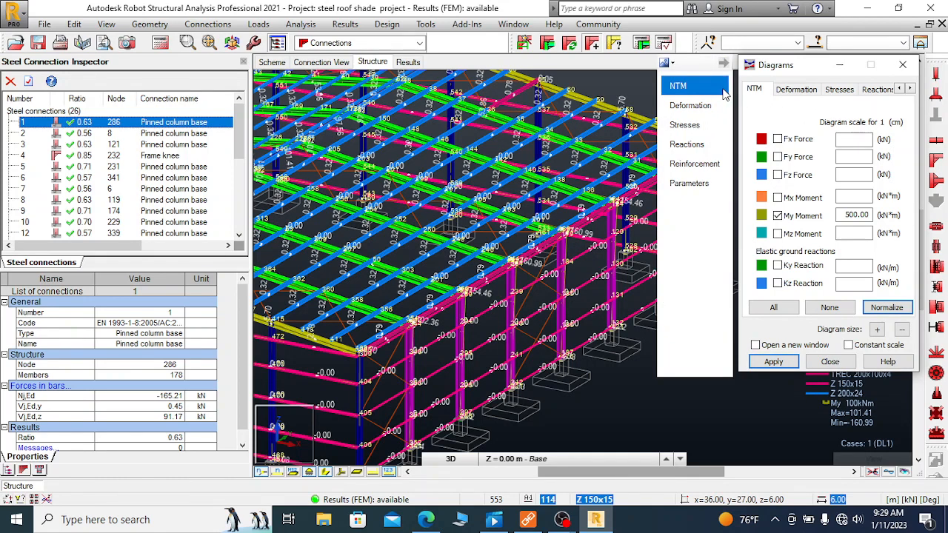
pyautogui.click(689, 185)
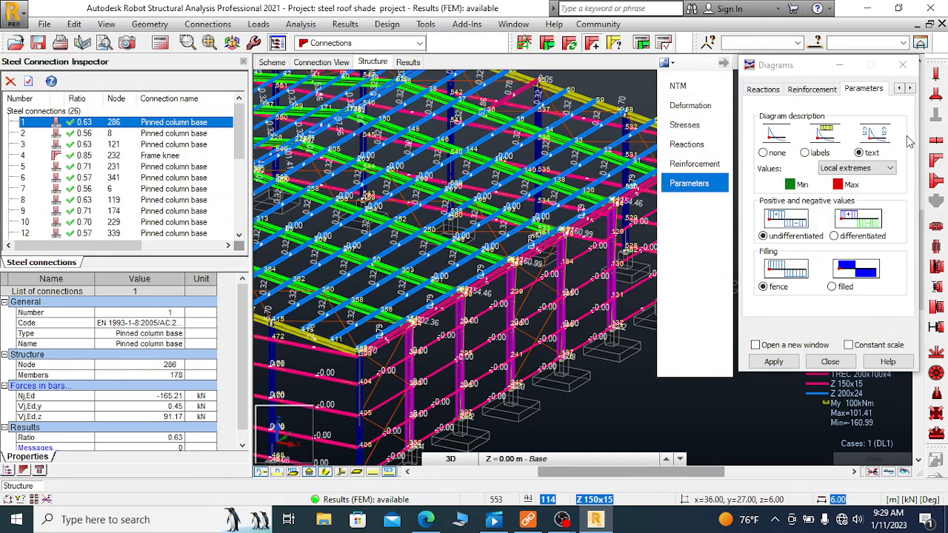
pyautogui.click(774, 362)
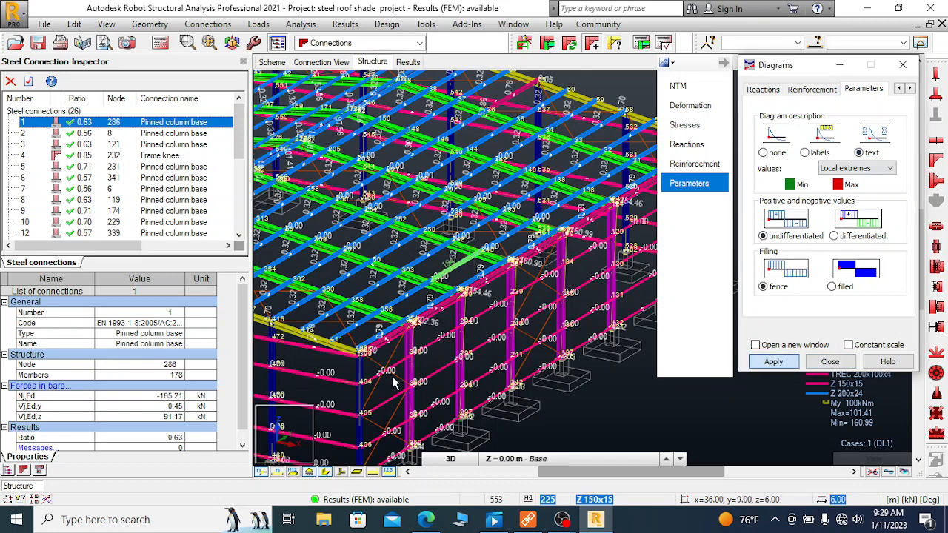
# Step: Switch the workspace layout from Connections to Start under Structure Model
pyautogui.scroll(1, 592, 352)
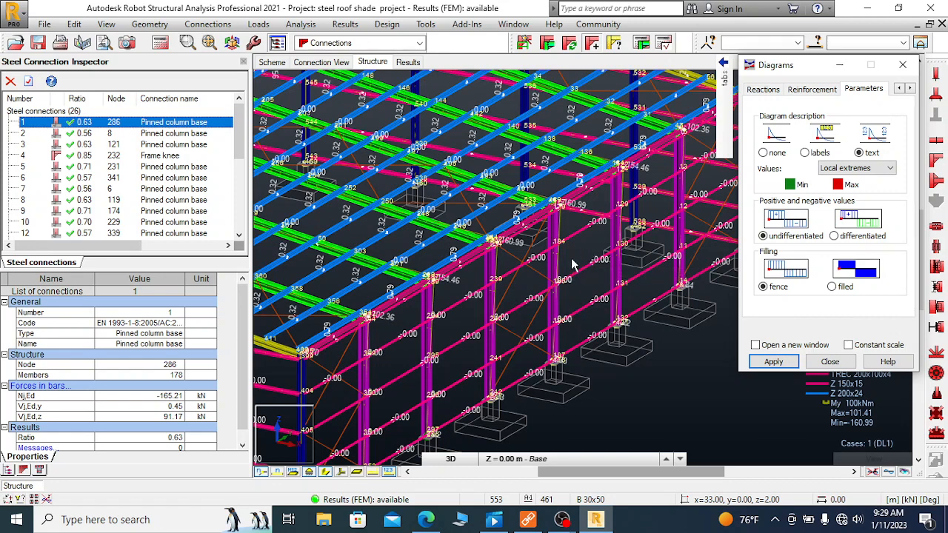
pyautogui.scroll(3, 570, 263)
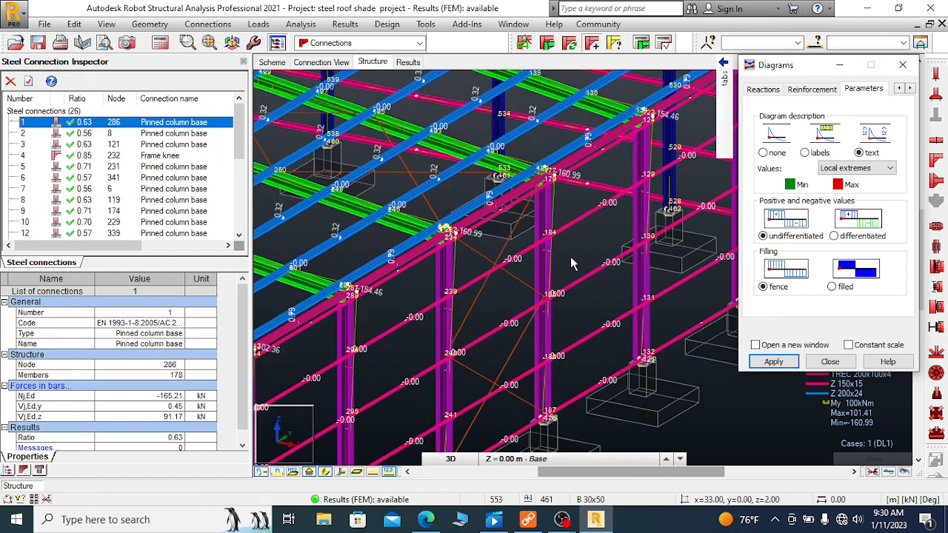
pyautogui.scroll(-3, 570, 262)
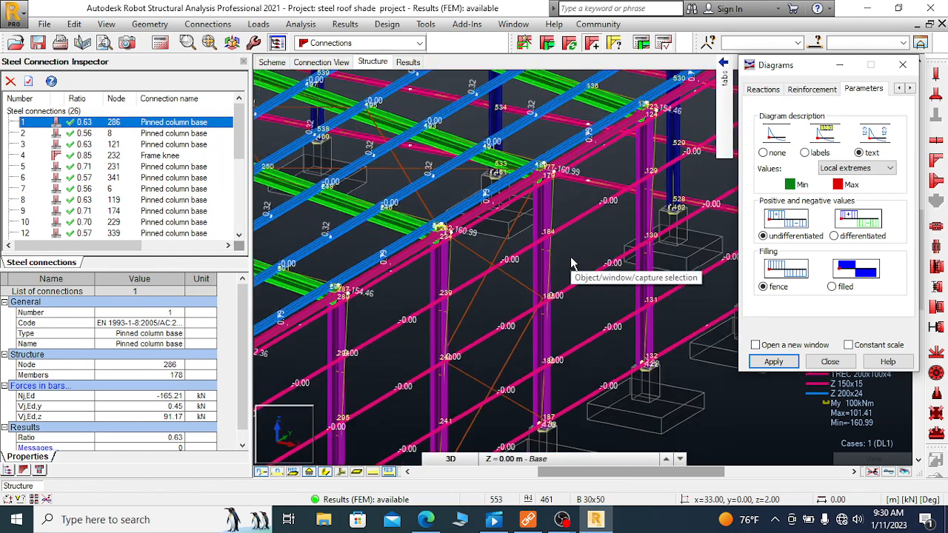
pyautogui.scroll(-1, 572, 268)
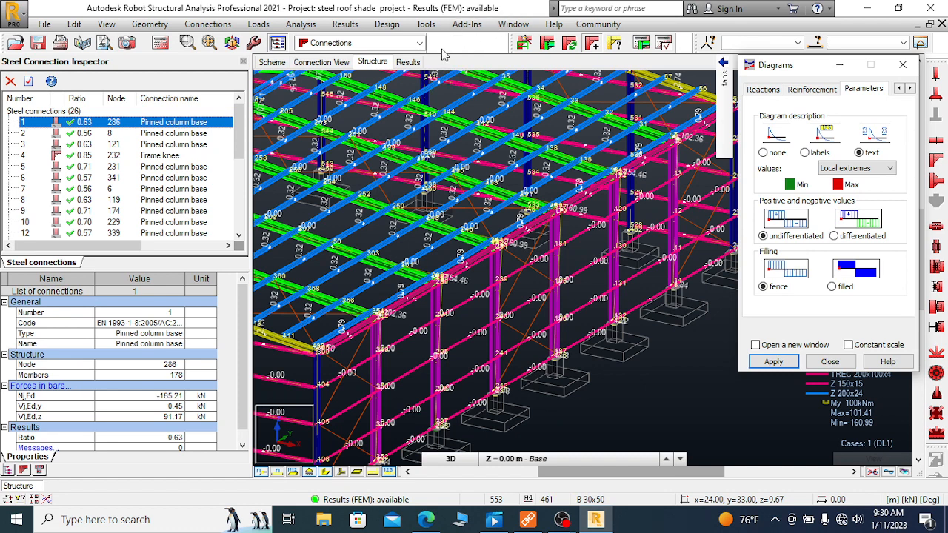
pyautogui.click(420, 43)
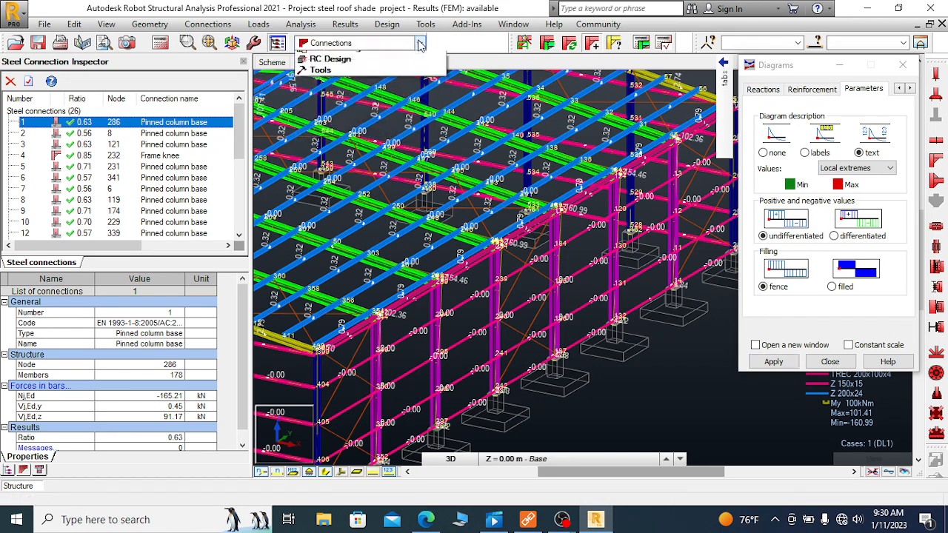
pyautogui.click(333, 58)
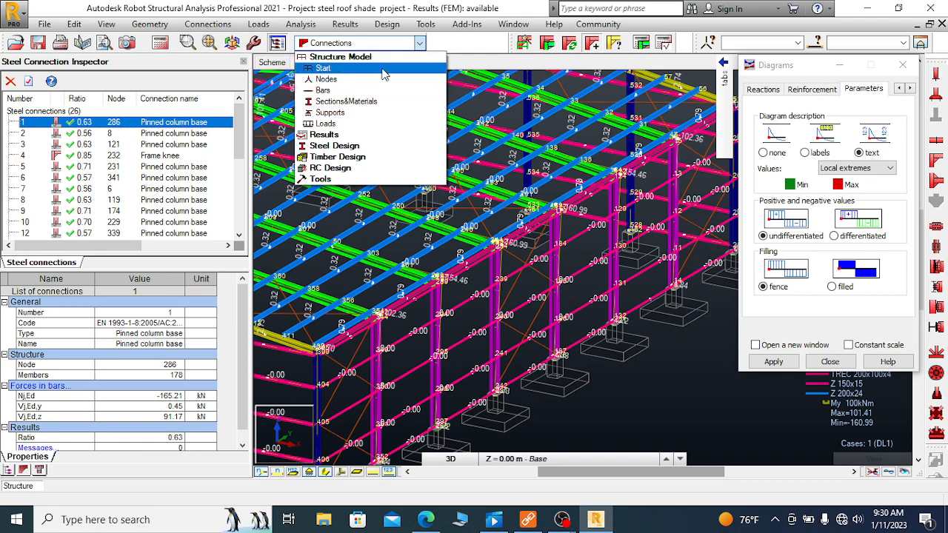
pyautogui.click(324, 68)
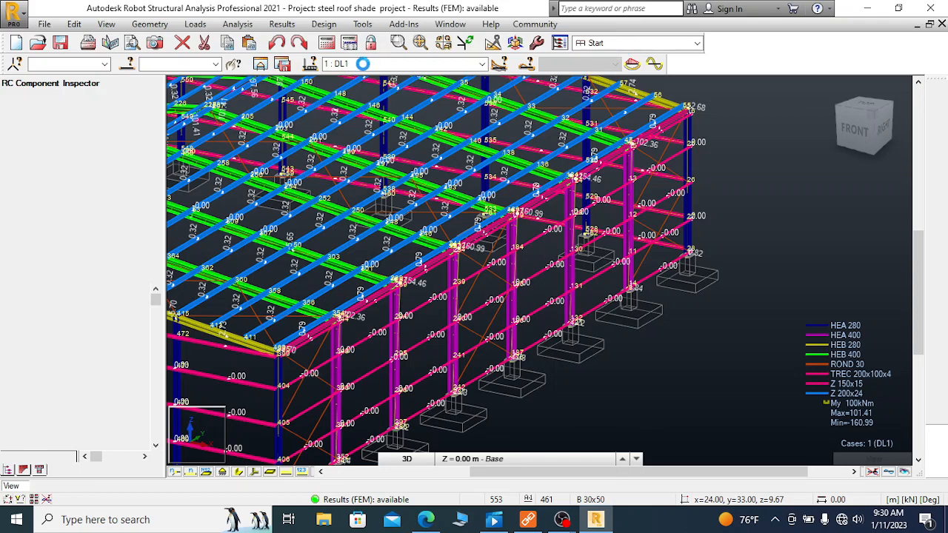
# Step: Set the active load case selection to Combinations so the bar diagrams cover all combinations
pyautogui.click(481, 64)
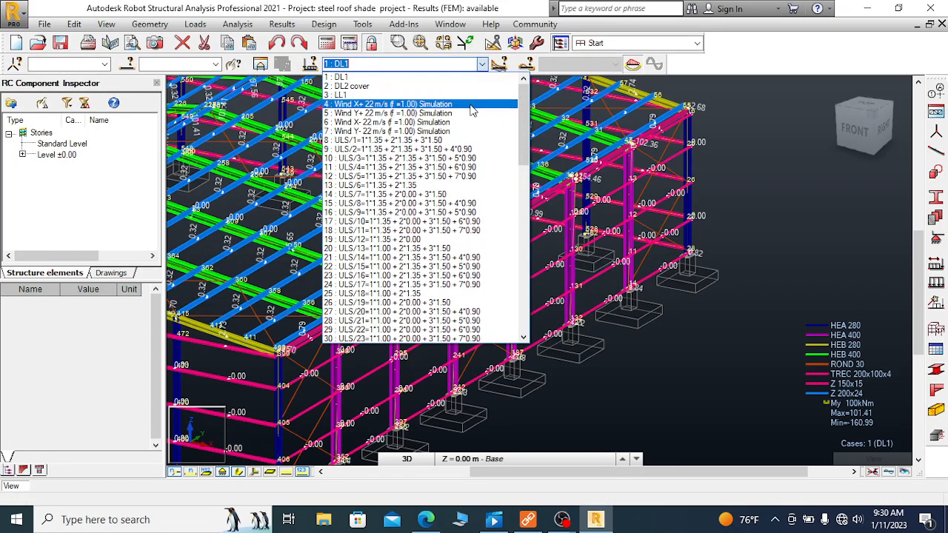
pyautogui.moveTo(520, 137); pyautogui.dragTo(492, 300)
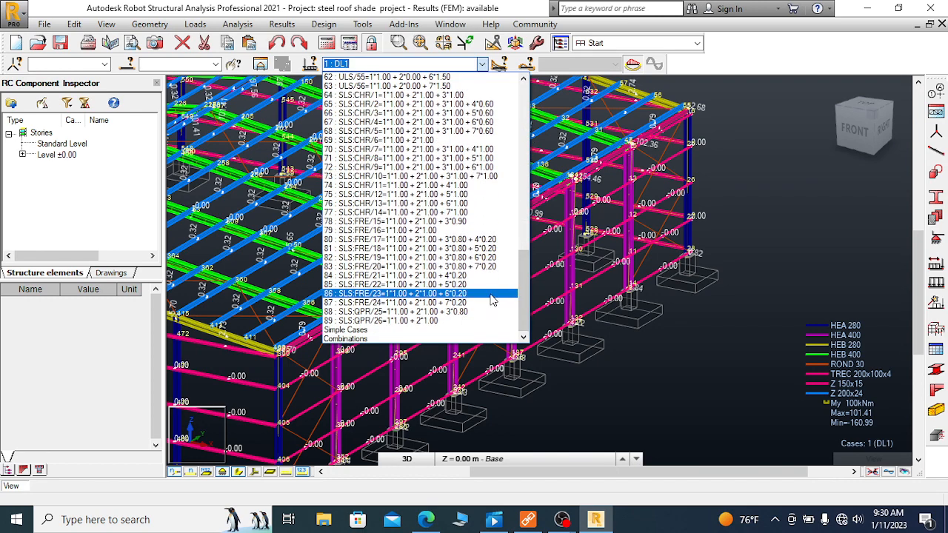
pyautogui.click(352, 339)
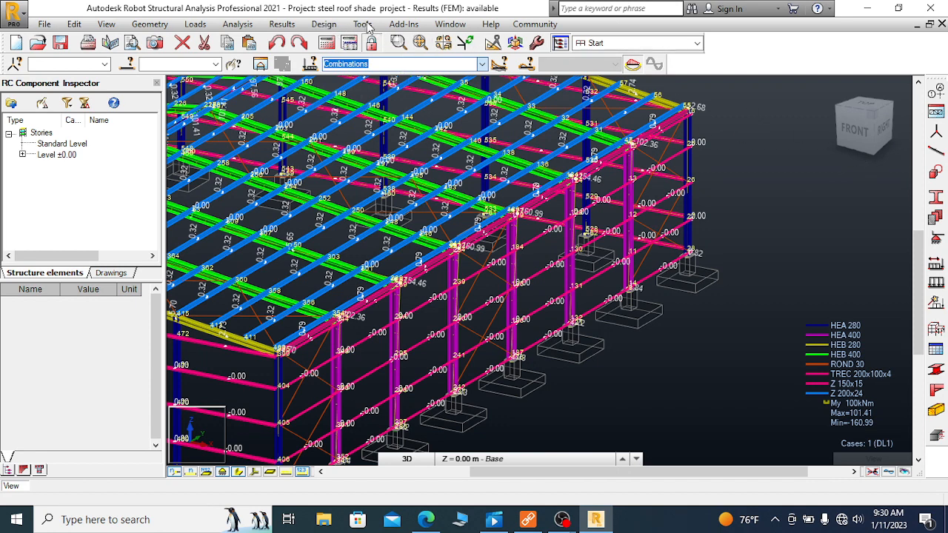
# Step: Reapply the bar diagrams with only My Moment enabled for the load combinations
pyautogui.click(283, 25)
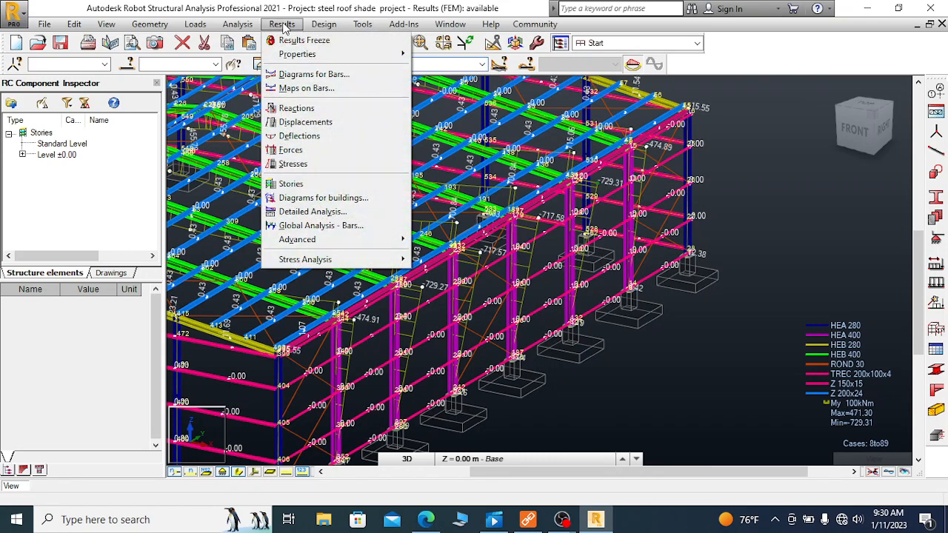
pyautogui.click(318, 72)
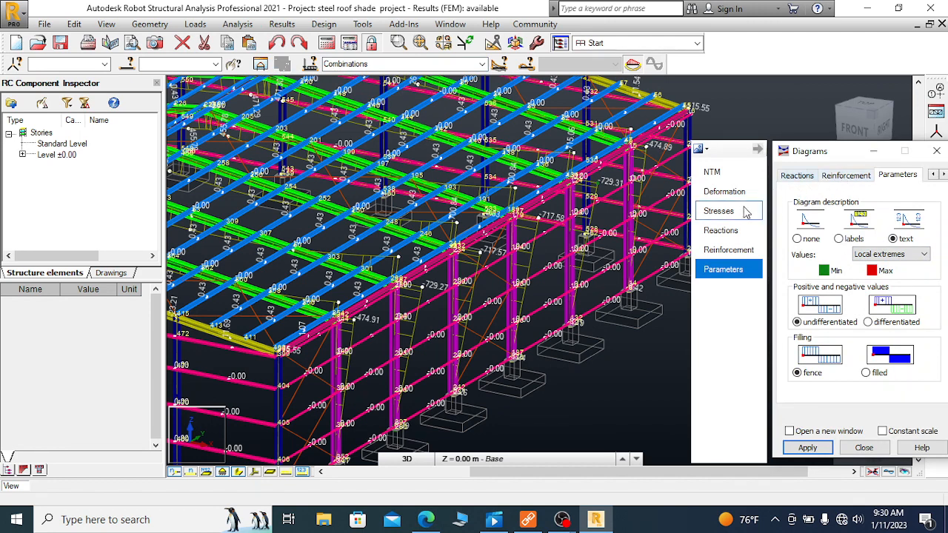
pyautogui.click(713, 172)
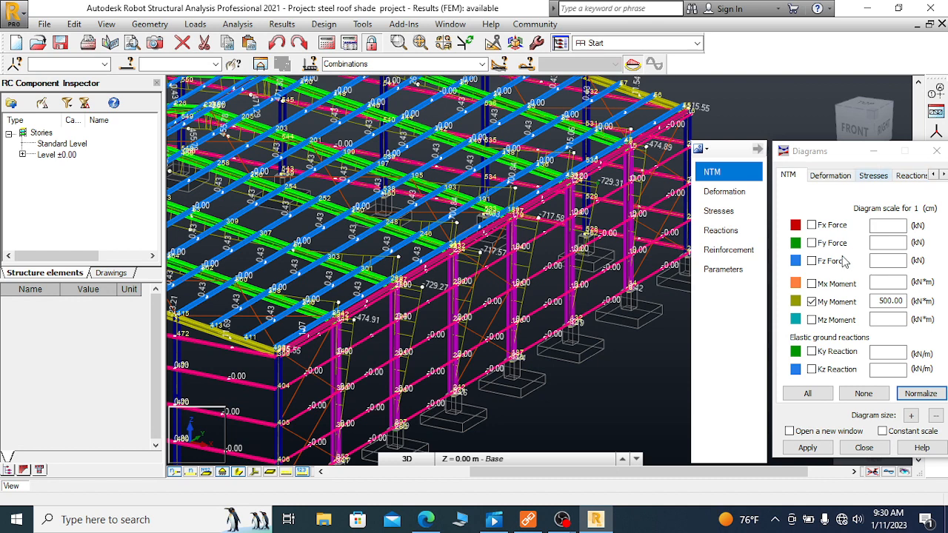
pyautogui.click(806, 448)
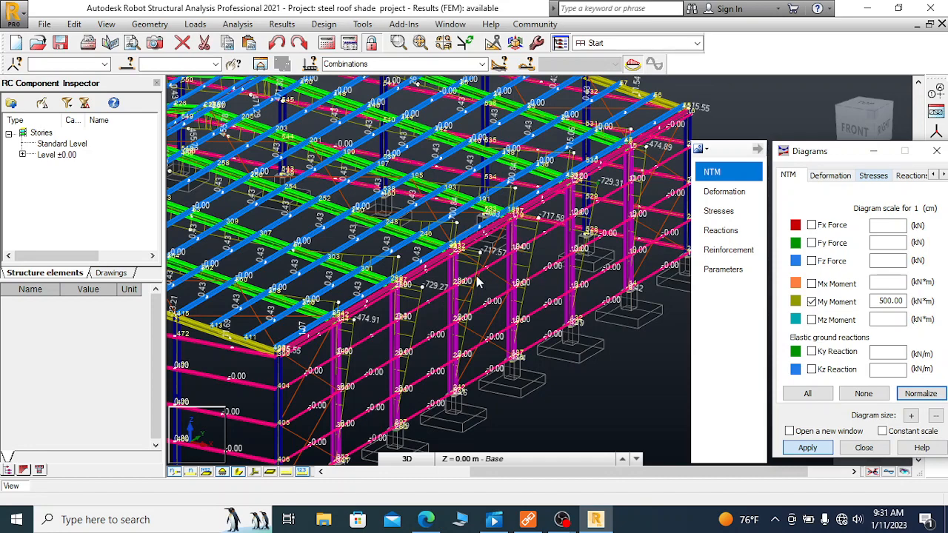
# Step: Examine the My moment values at the column-to-rafter eave joints along the side wall under the load combinations
pyautogui.scroll(1, 475, 325)
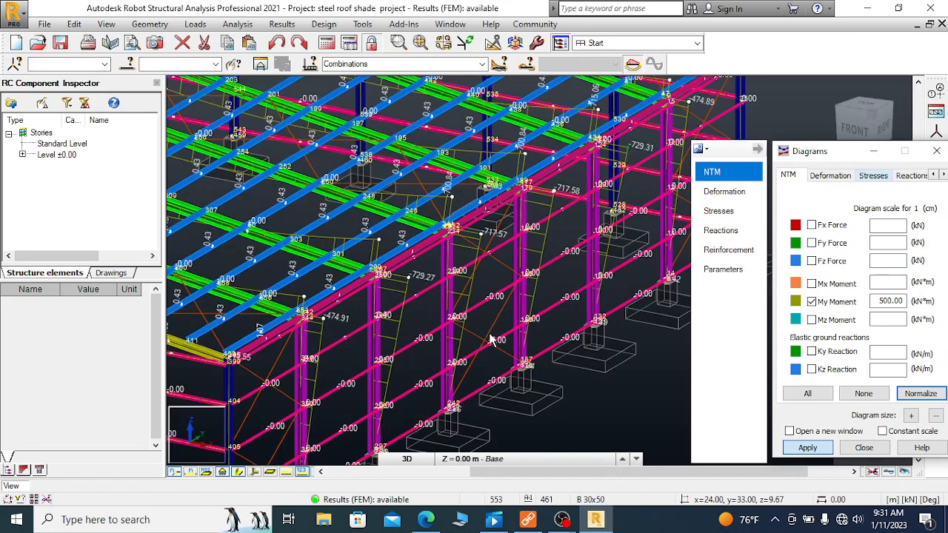
pyautogui.scroll(1, 487, 326)
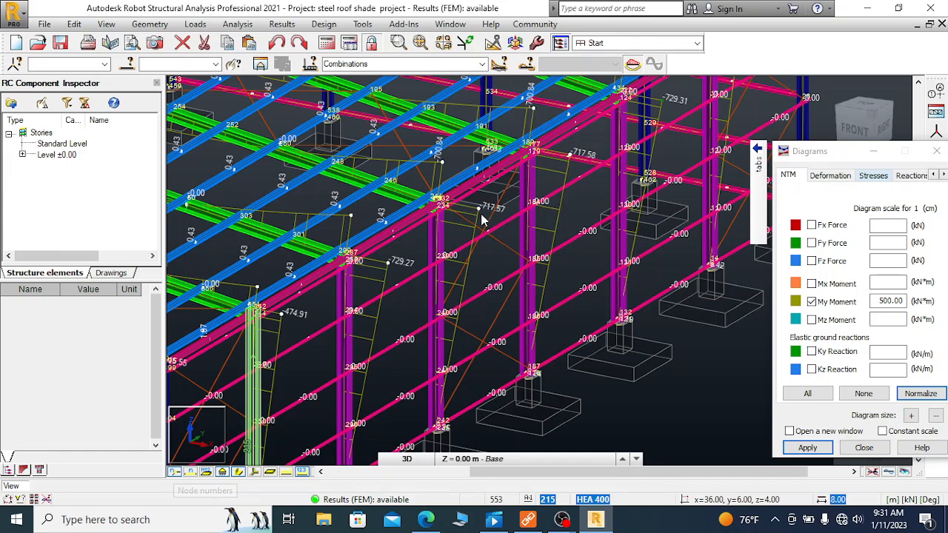
pyautogui.scroll(-1, 482, 216)
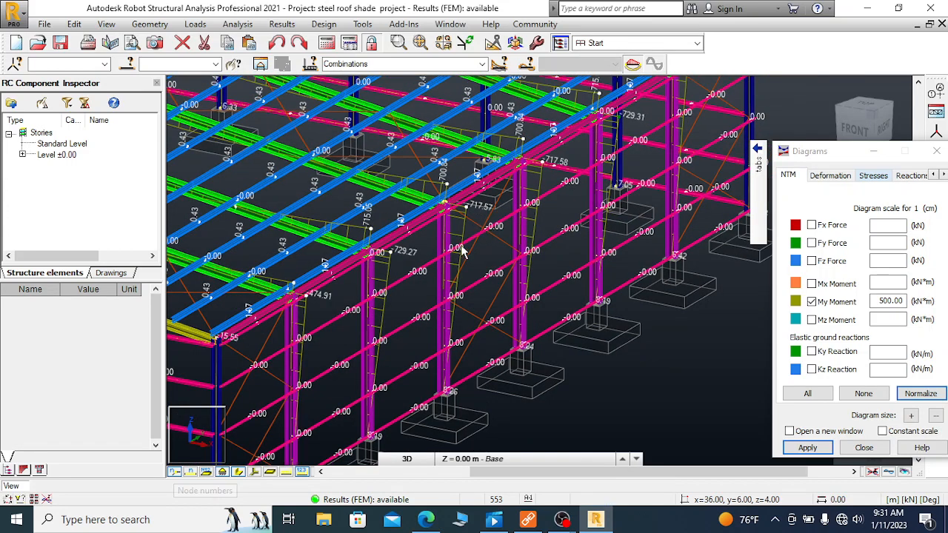
pyautogui.scroll(-1, 405, 287)
pyautogui.scroll(1, 356, 302)
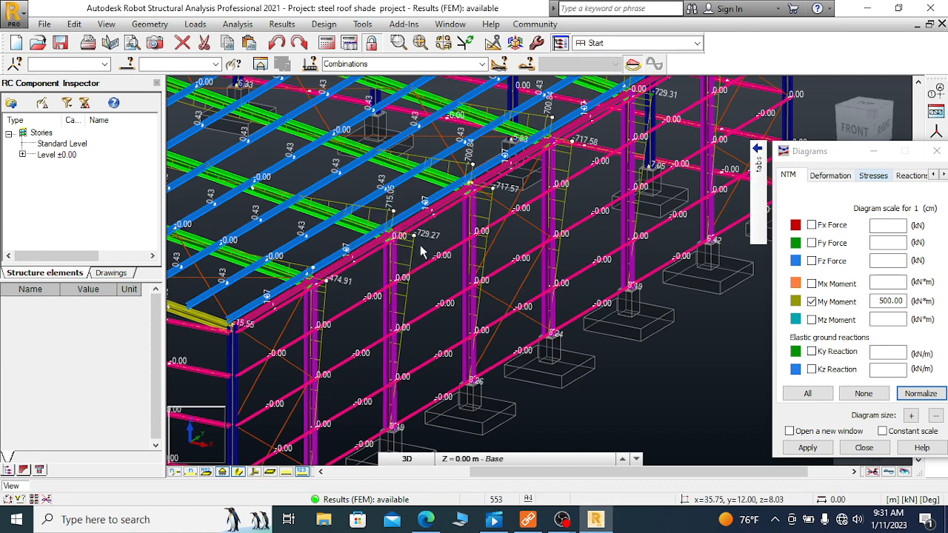
pyautogui.scroll(1, 522, 190)
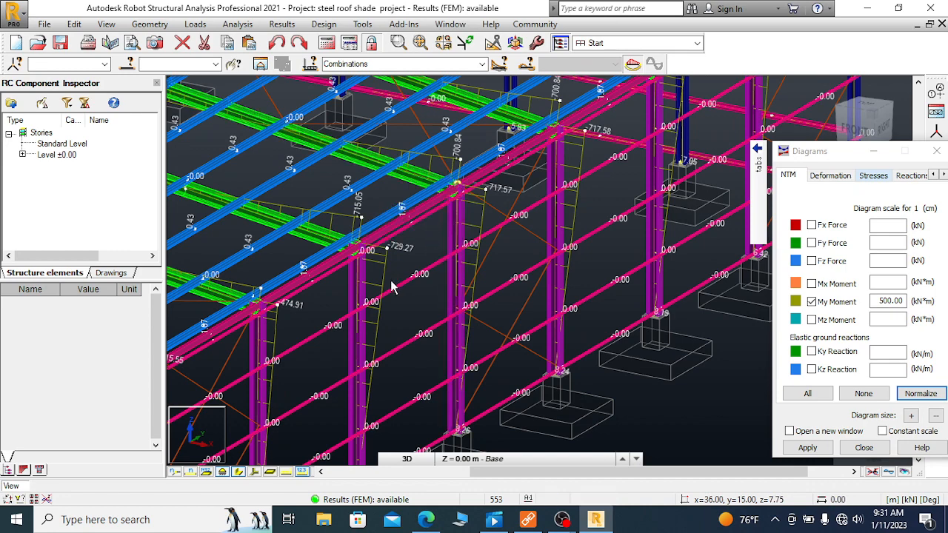
pyautogui.scroll(-2, 478, 229)
pyautogui.scroll(2, 561, 169)
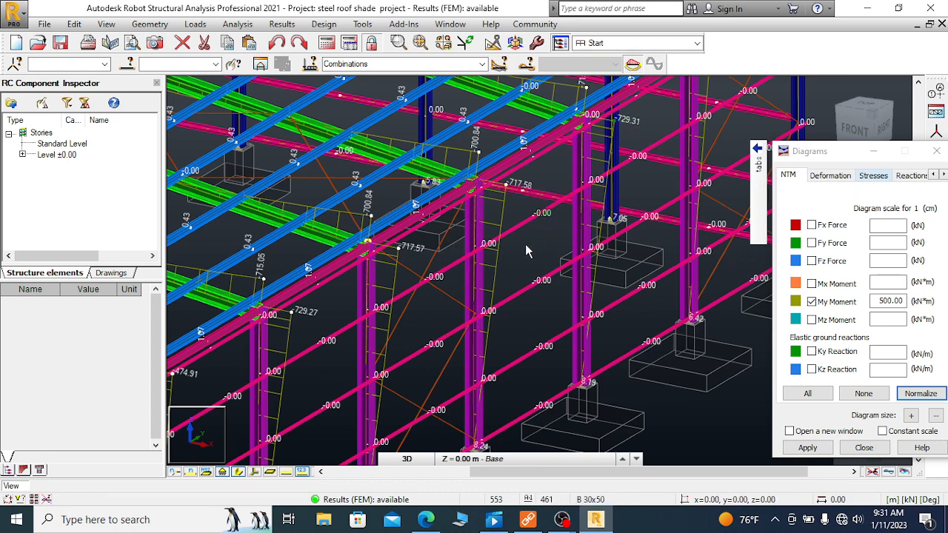
pyautogui.scroll(2, 495, 194)
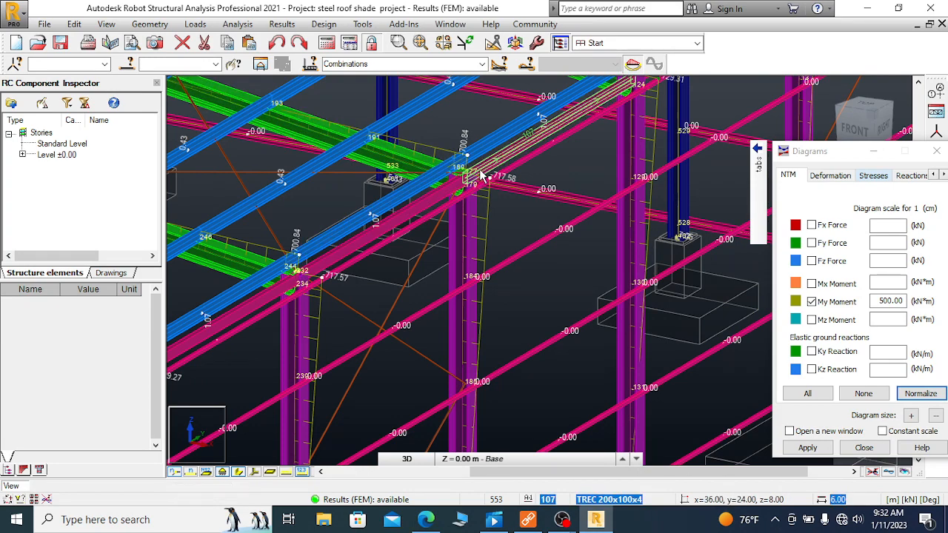
pyautogui.scroll(4, 481, 175)
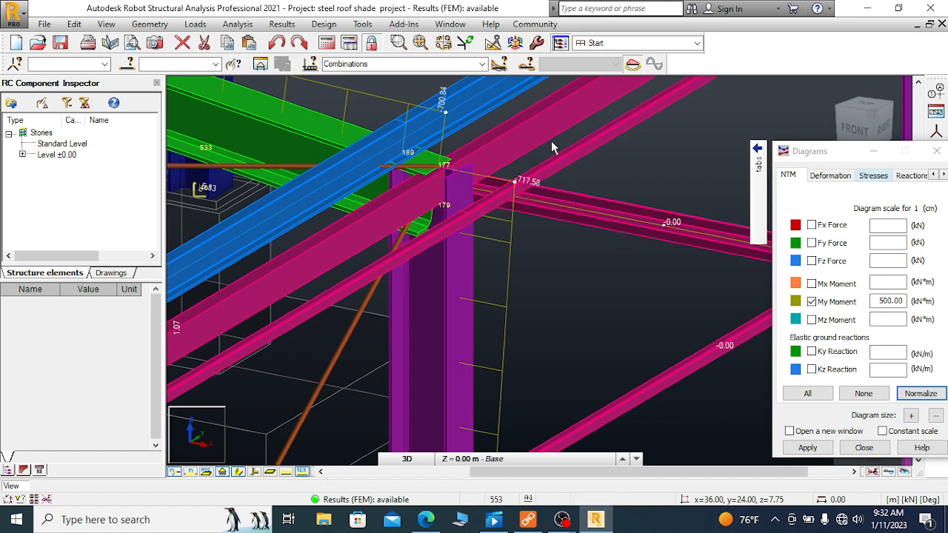
pyautogui.scroll(-2, 551, 142)
pyautogui.scroll(-2, 552, 146)
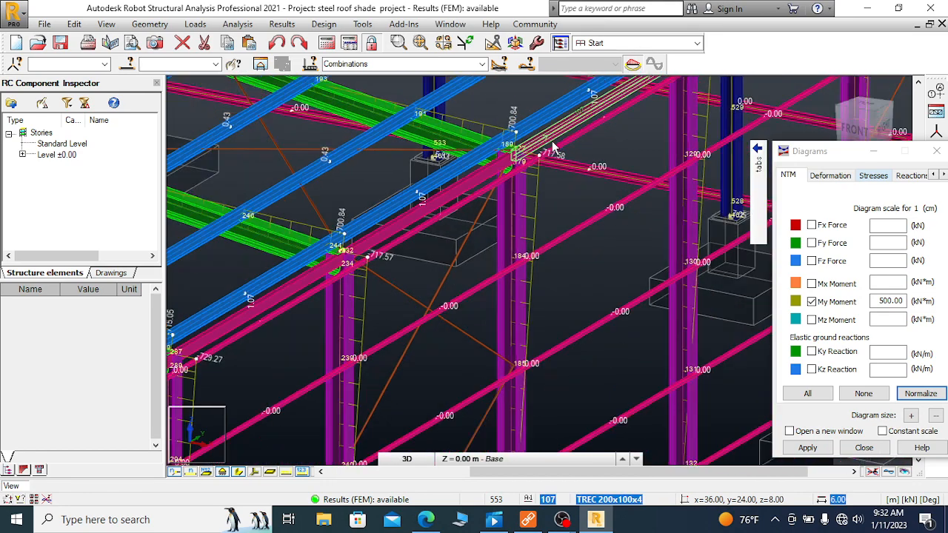
pyautogui.scroll(-2, 553, 145)
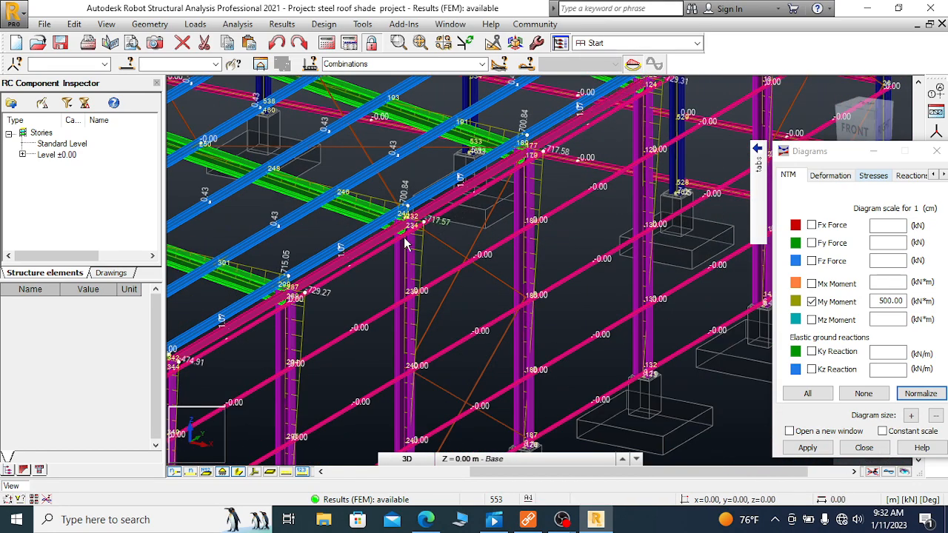
# Step: Select column 141 and rafter 143 at their shared eave joint and limit the node selection to 232
pyautogui.scroll(4, 413, 234)
pyautogui.scroll(2, 413, 234)
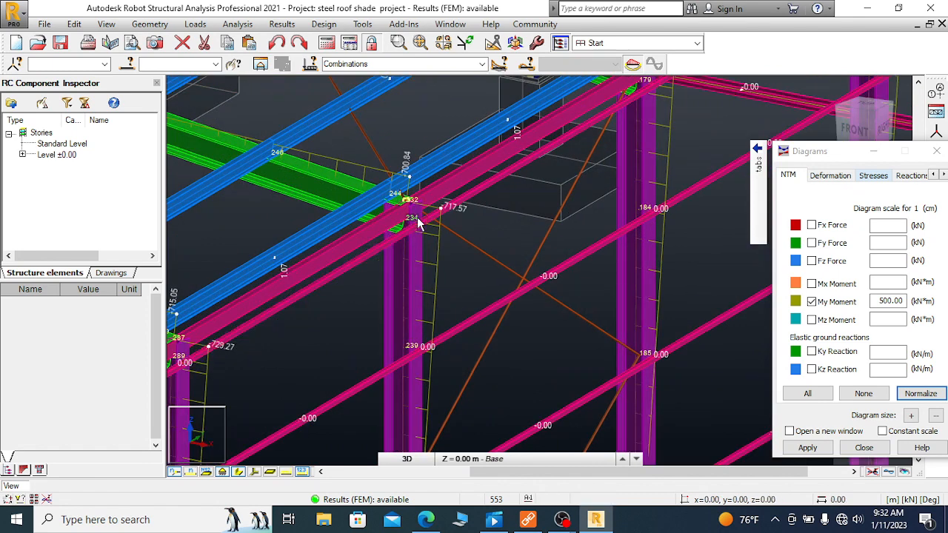
pyautogui.scroll(2, 423, 213)
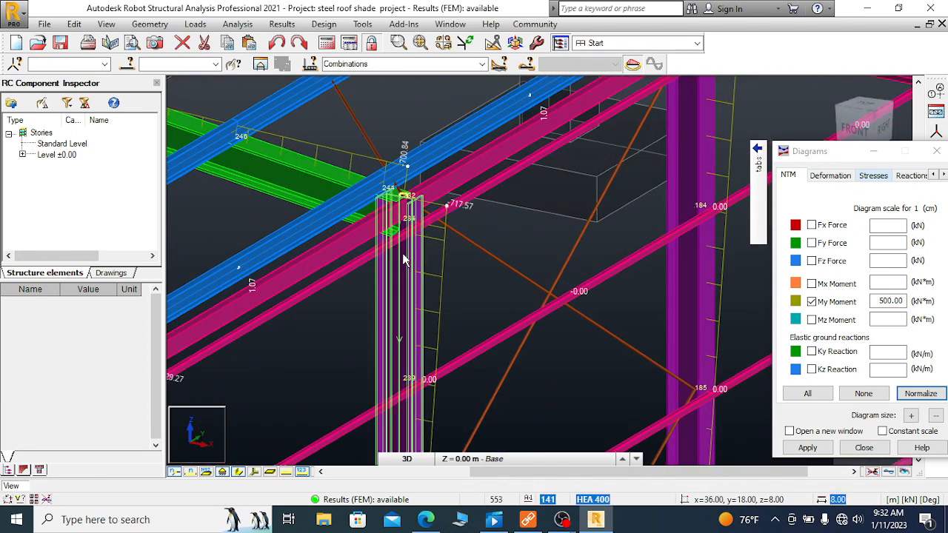
pyautogui.scroll(-2, 404, 259)
pyautogui.scroll(-2, 424, 243)
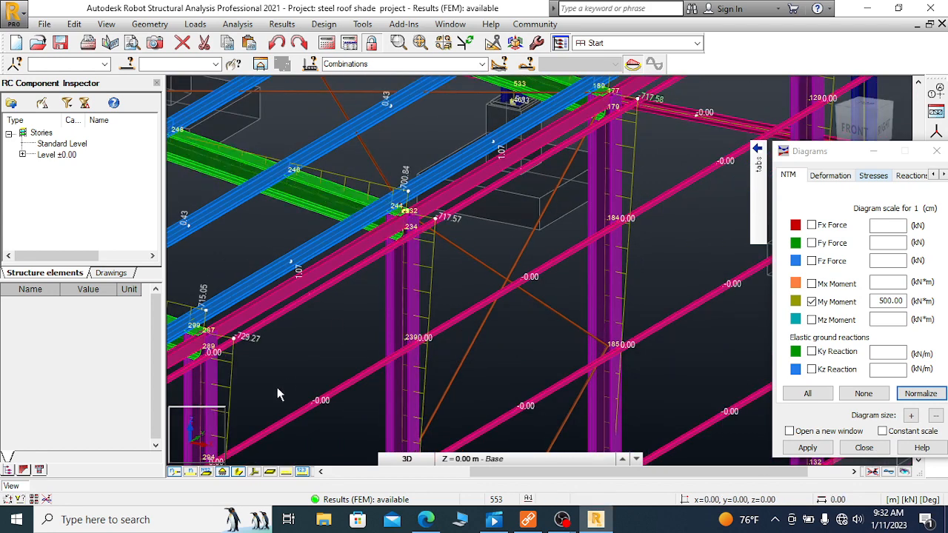
pyautogui.scroll(2, 402, 237)
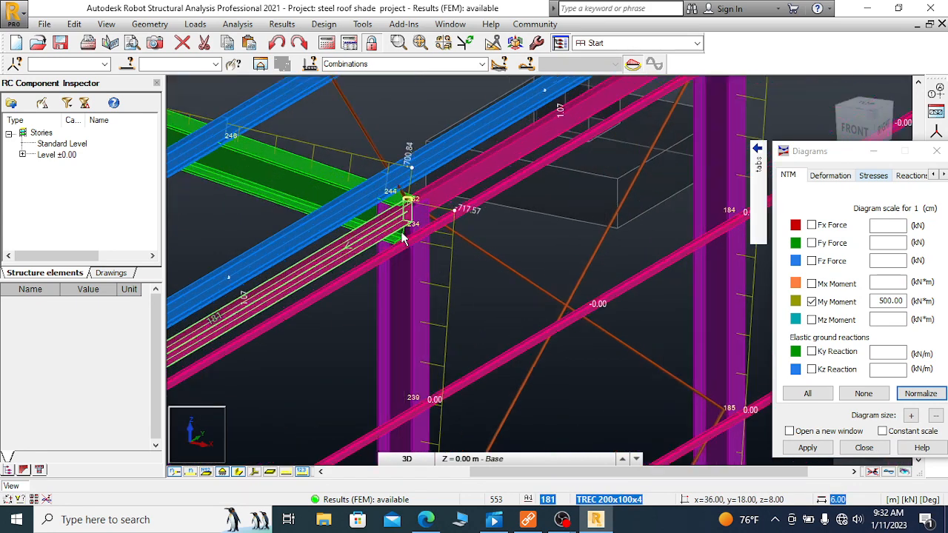
pyautogui.scroll(1, 402, 237)
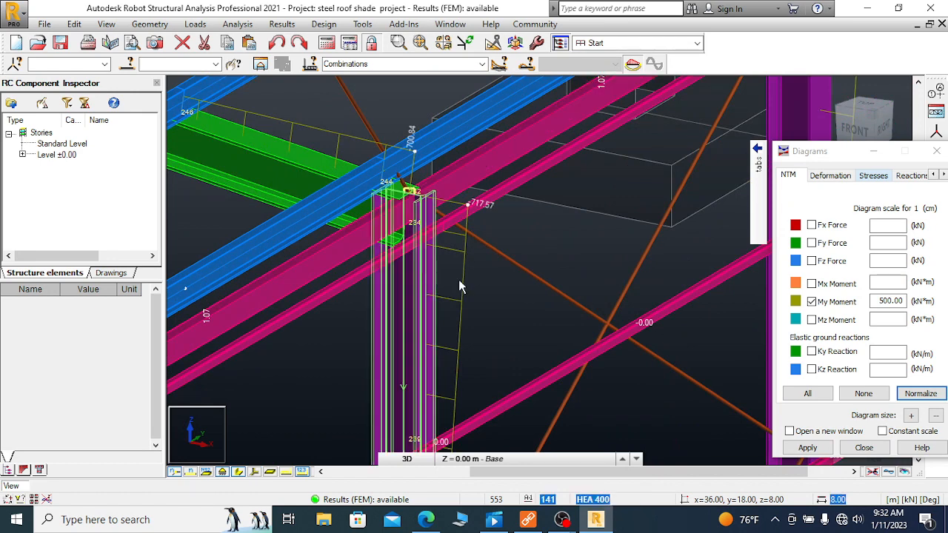
pyautogui.click(435, 285)
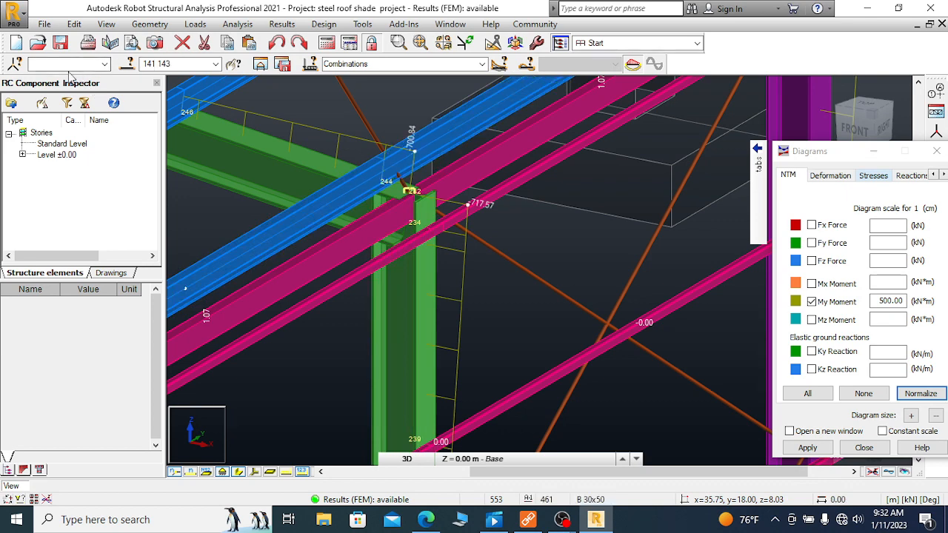
pyautogui.moveTo(355, 149); pyautogui.dragTo(486, 325)
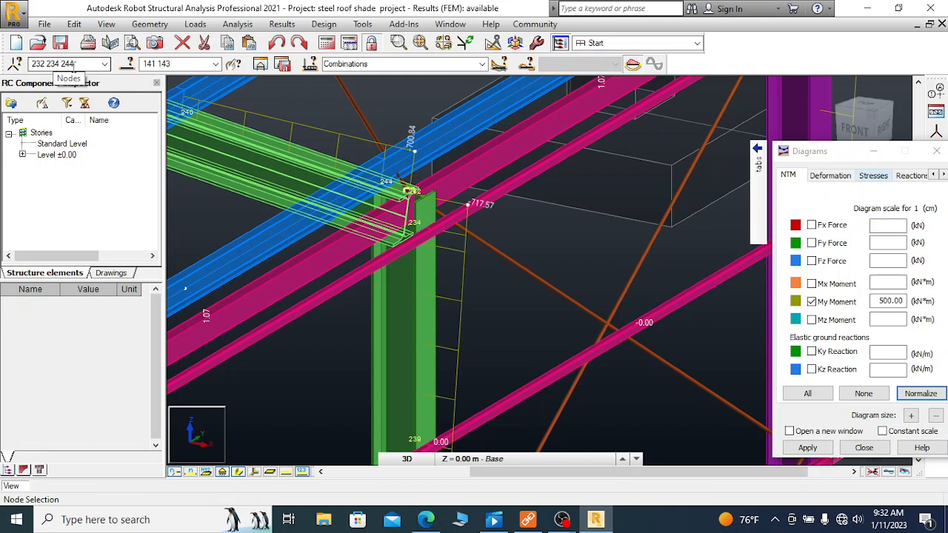
pyautogui.click(76, 63)
pyautogui.click(81, 64)
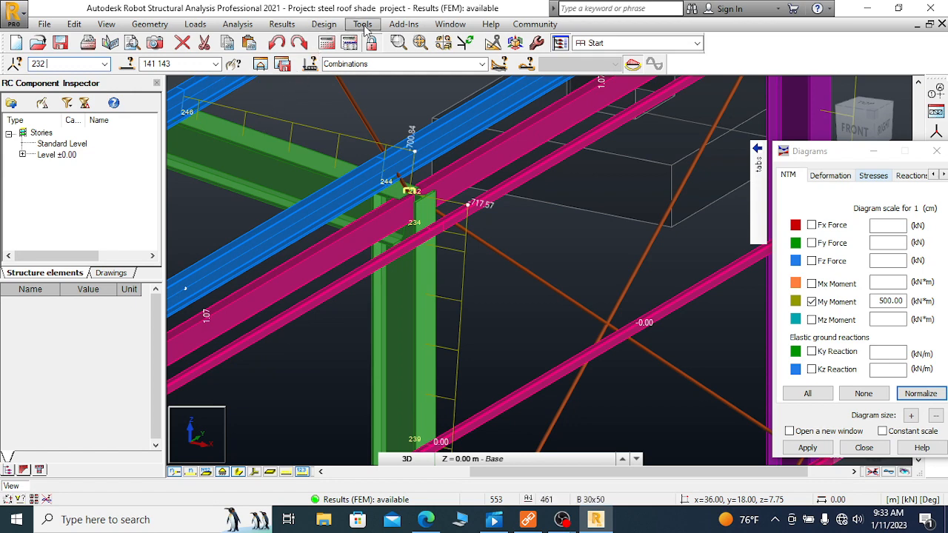
# Step: Launch the IDEA StatiCa add-in for the selected node and bars to open the Checkbot project
pyautogui.click(406, 26)
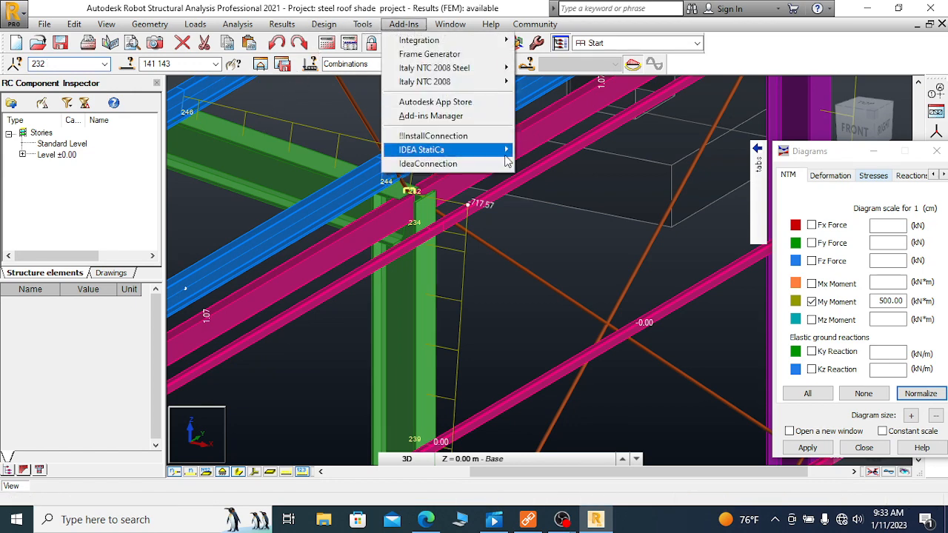
pyautogui.moveTo(497, 158)
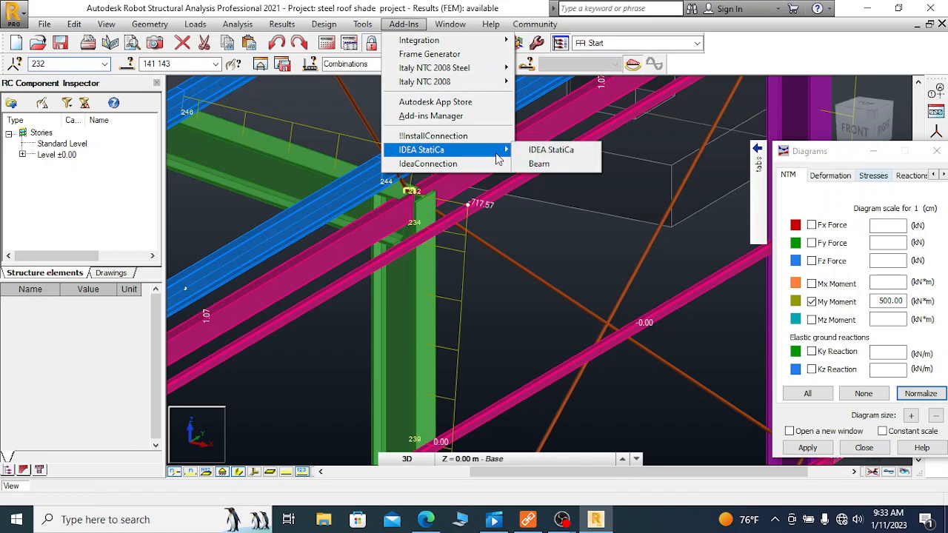
pyautogui.click(561, 151)
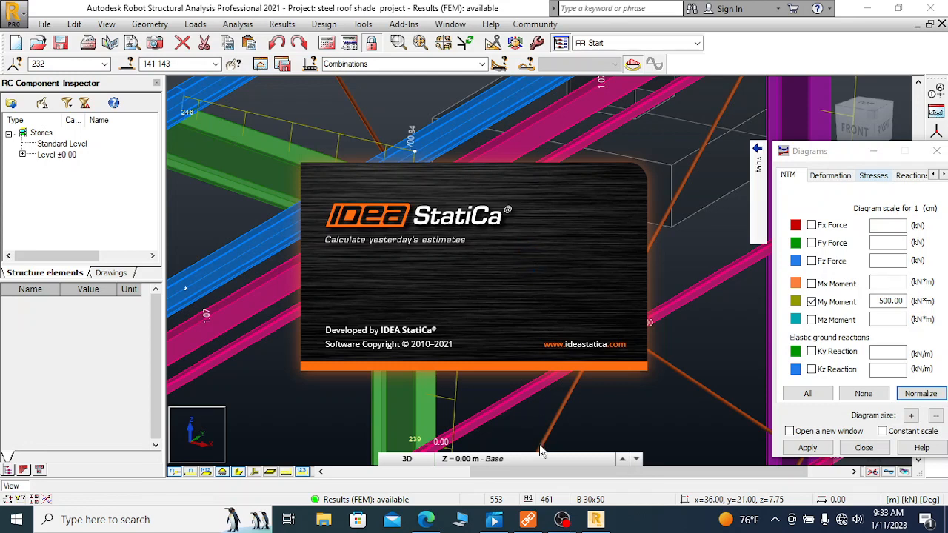
pyautogui.moveTo(568, 520)
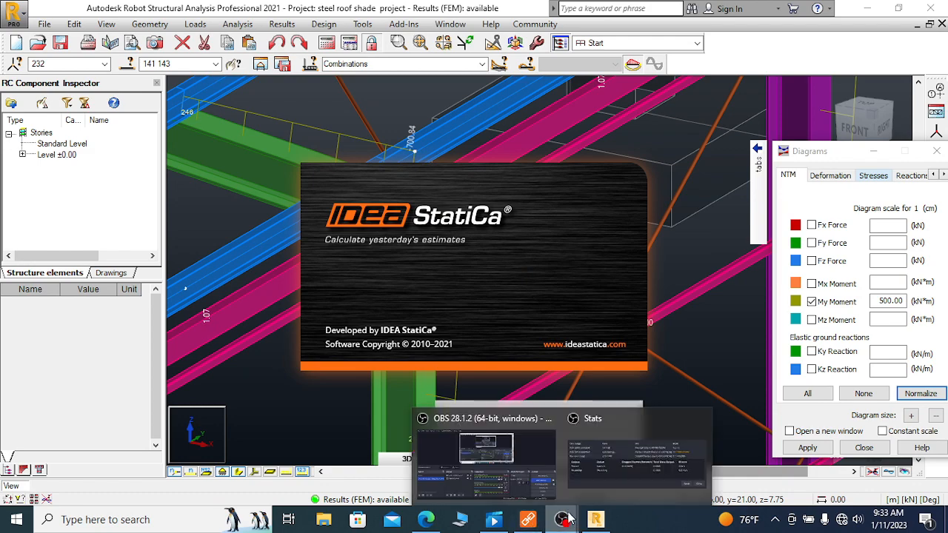
pyautogui.click(522, 463)
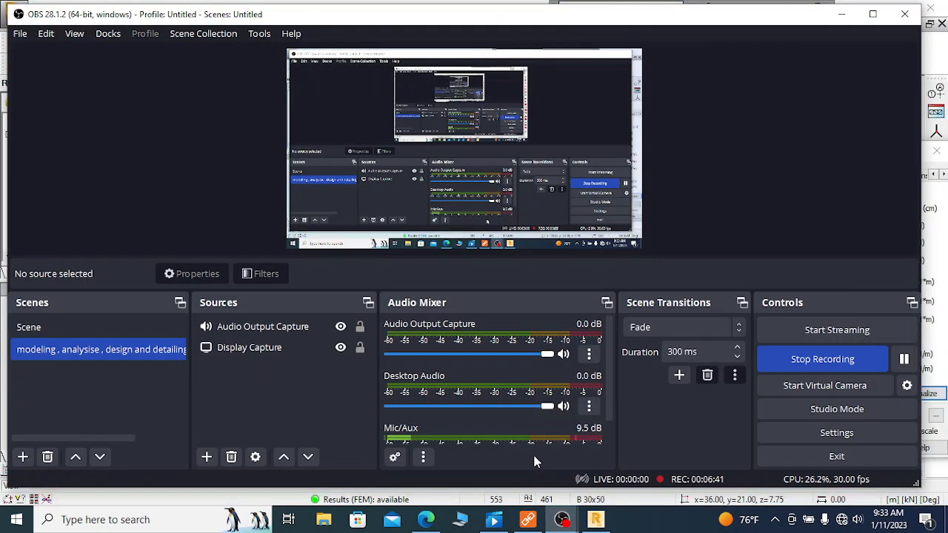
pyautogui.click(905, 358)
pyautogui.click(842, 14)
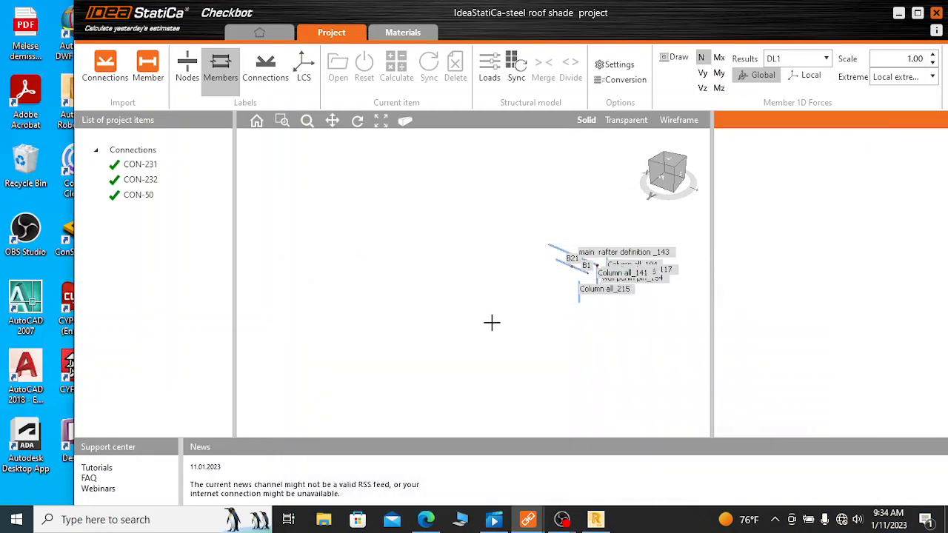
# Step: Inspect the eave joint CON-232 in the Checkbot model and import the connection selection from the structural model
pyautogui.click(149, 181)
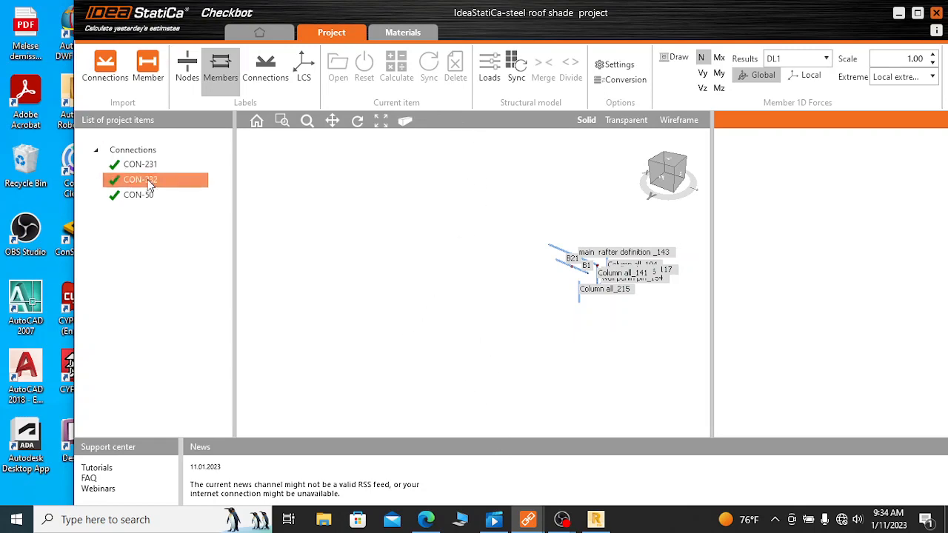
pyautogui.scroll(3, 633, 268)
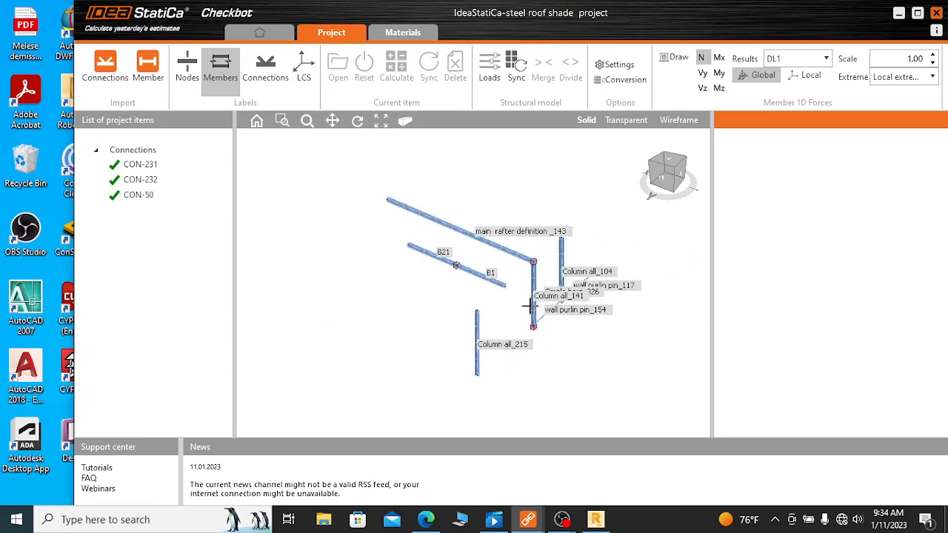
pyautogui.scroll(5, 531, 304)
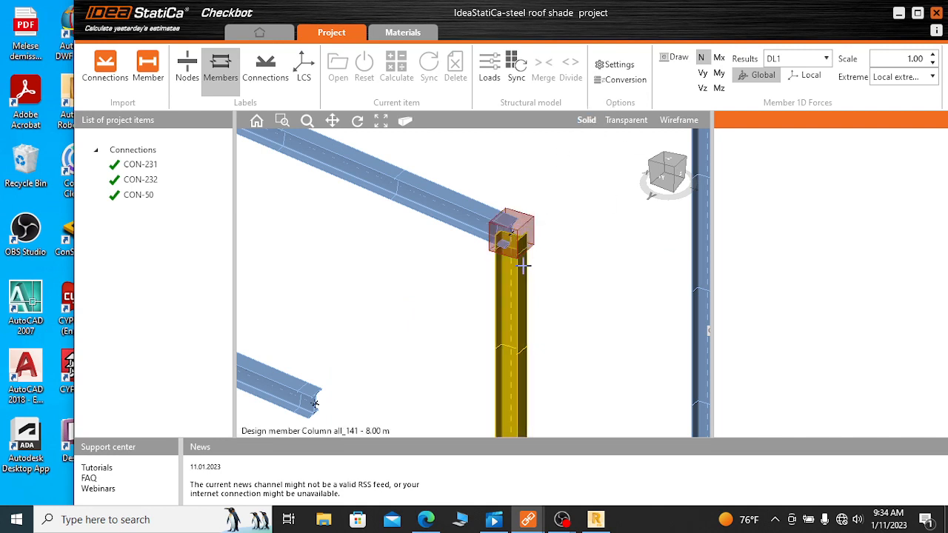
pyautogui.scroll(-2, 516, 251)
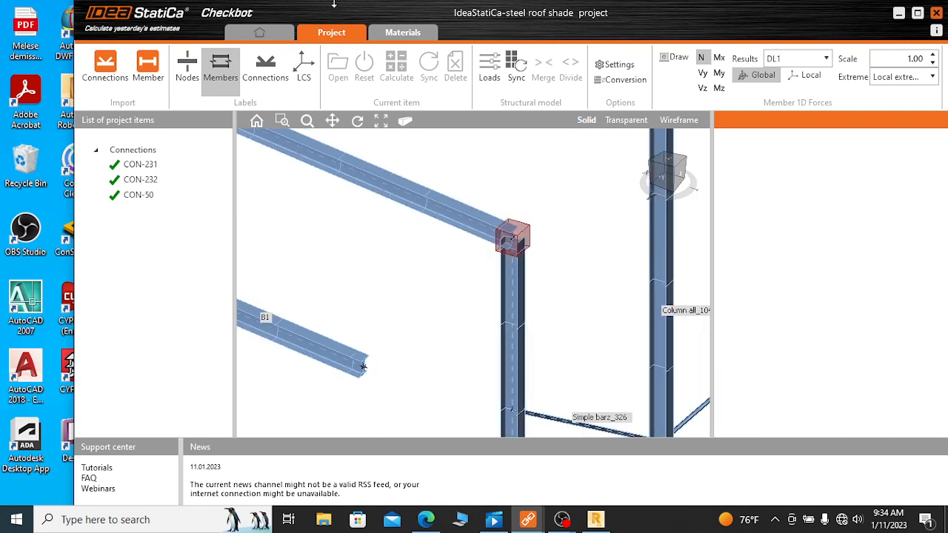
pyautogui.click(106, 68)
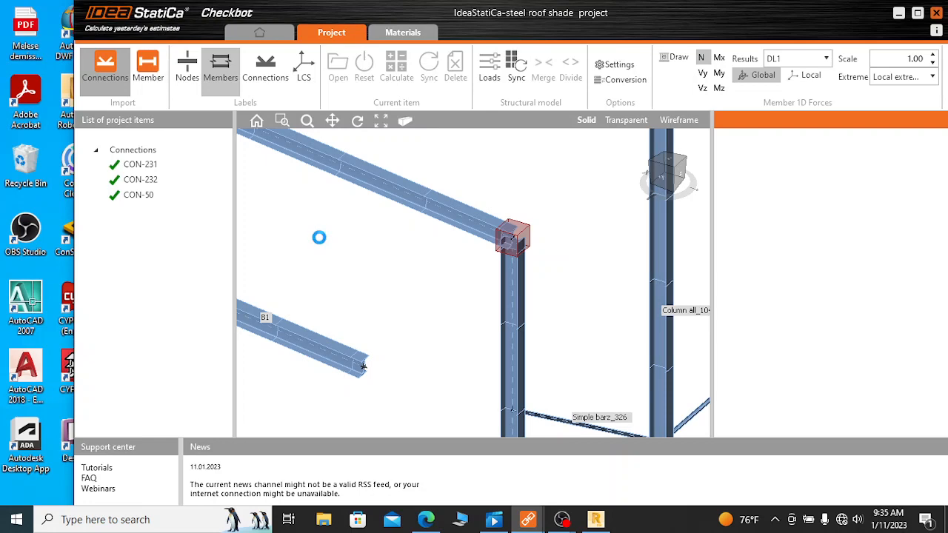
pyautogui.moveTo(527, 519)
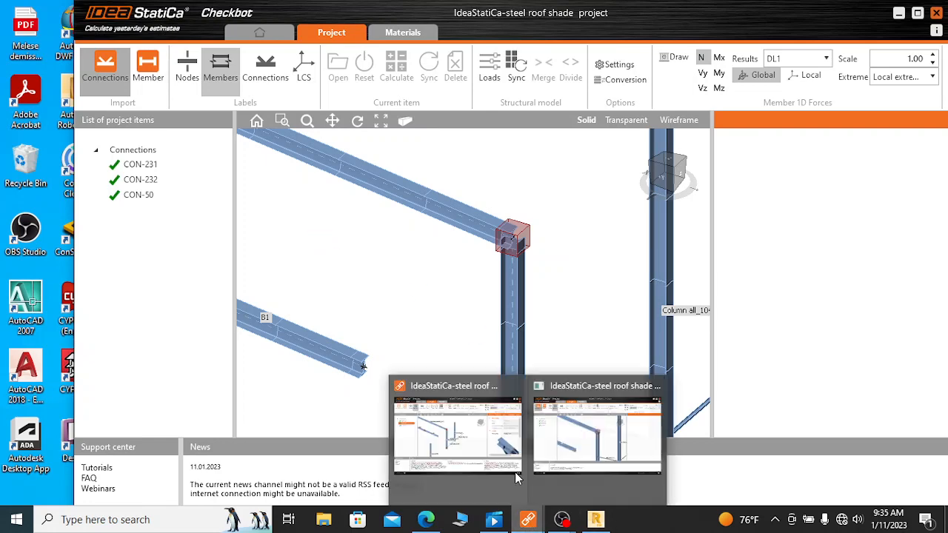
pyautogui.click(483, 431)
pyautogui.moveTo(563, 519)
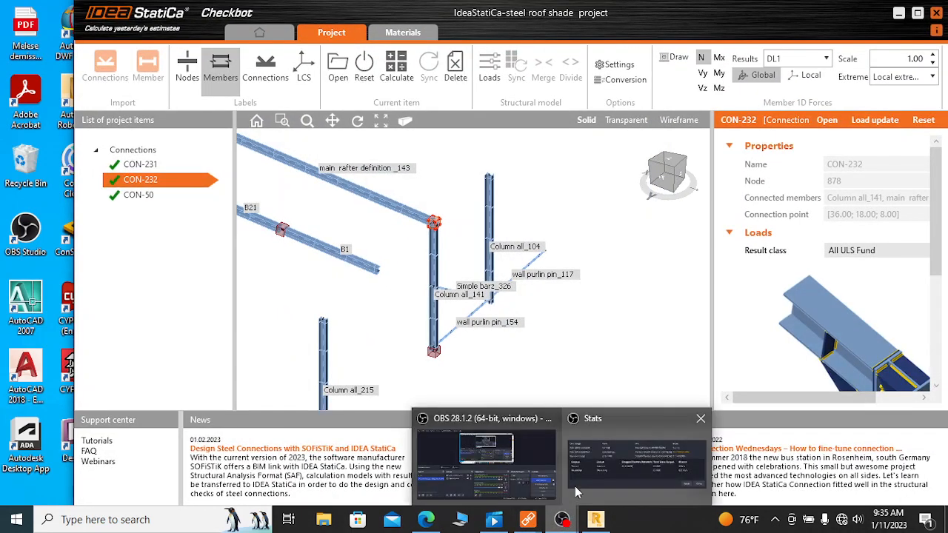
pyautogui.click(526, 471)
pyautogui.click(903, 359)
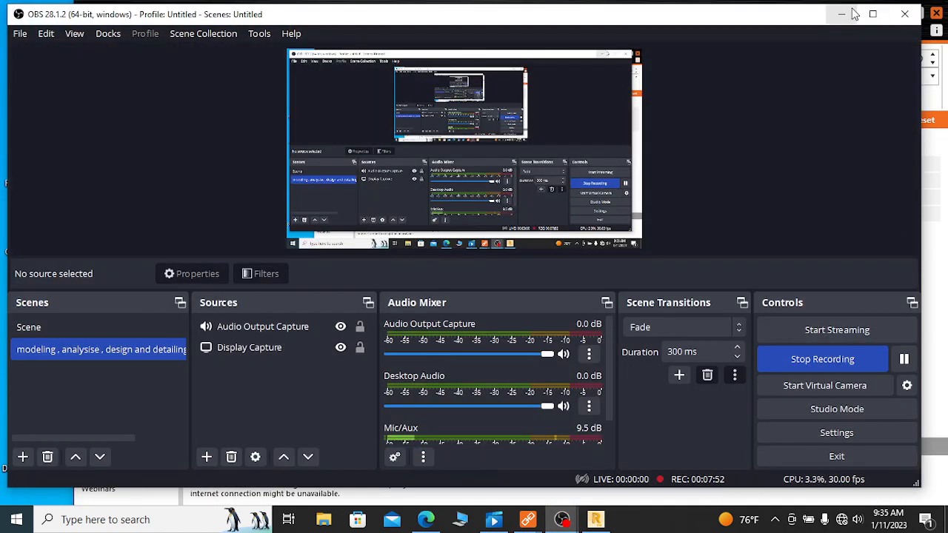
pyautogui.click(841, 14)
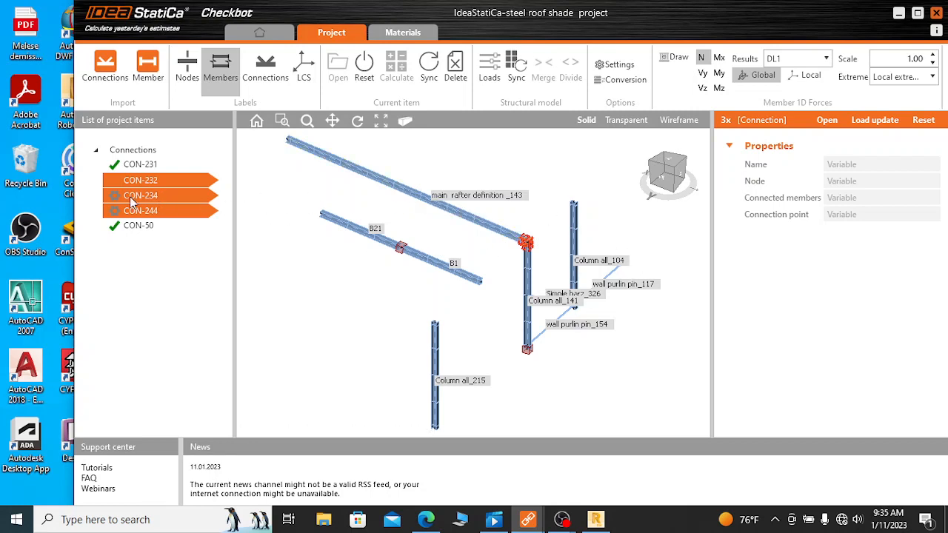
# Step: Check the properties of connection CON-234 and select CON-232 at the column-rafter joint
pyautogui.click(162, 193)
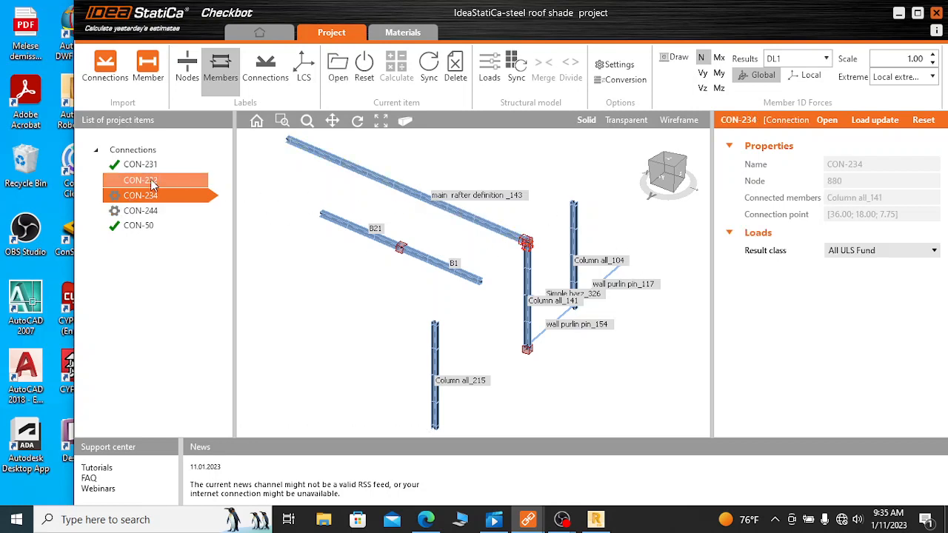
pyautogui.click(148, 182)
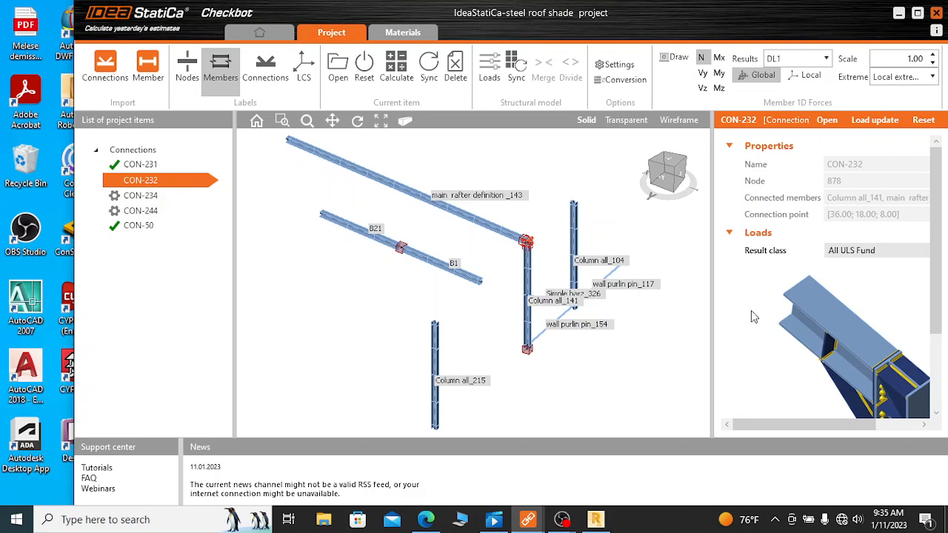
# Step: Delete connections CON-234 and CON-244 from the Checkbot project items
pyautogui.click(142, 197)
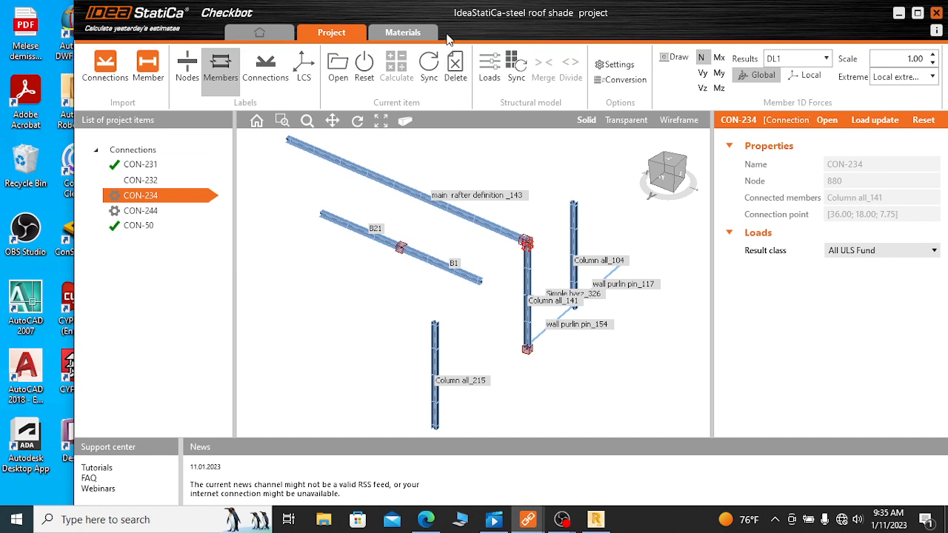
pyautogui.click(456, 86)
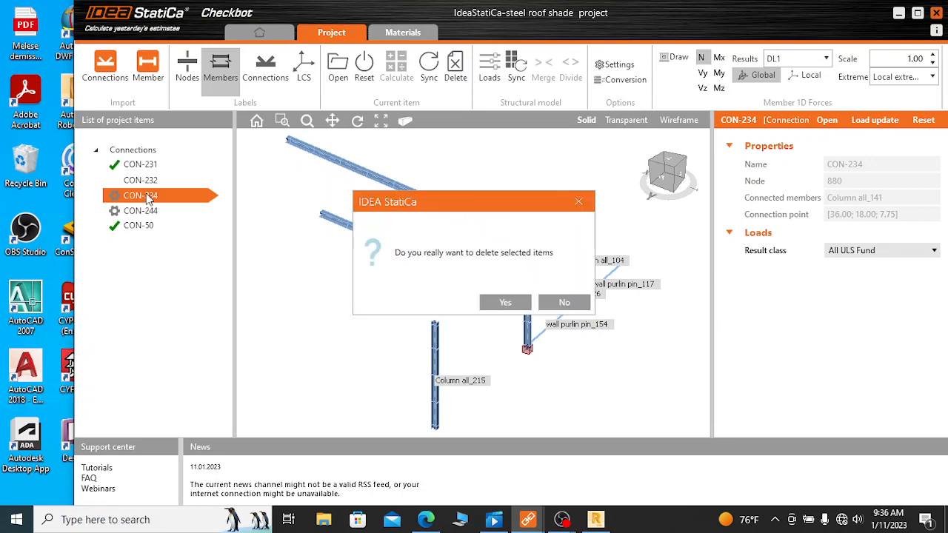
pyautogui.click(508, 304)
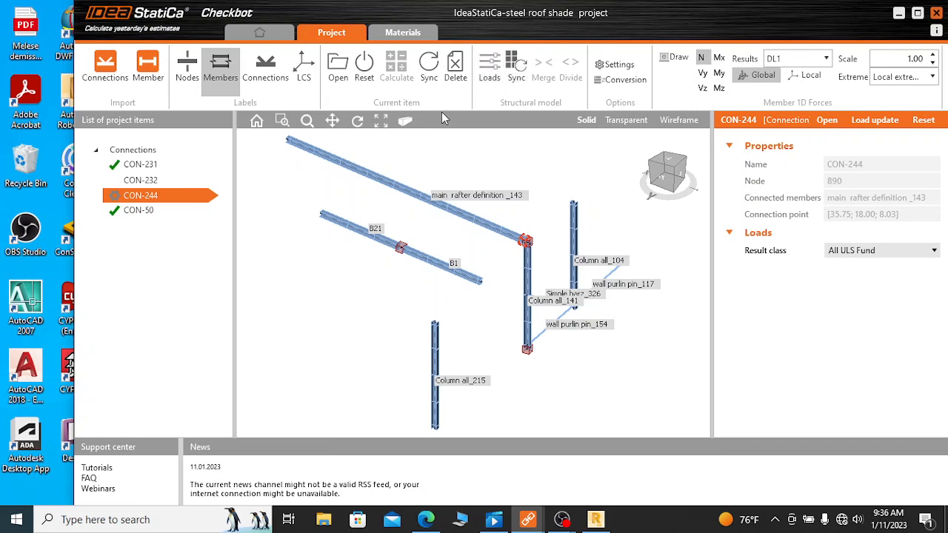
pyautogui.click(455, 70)
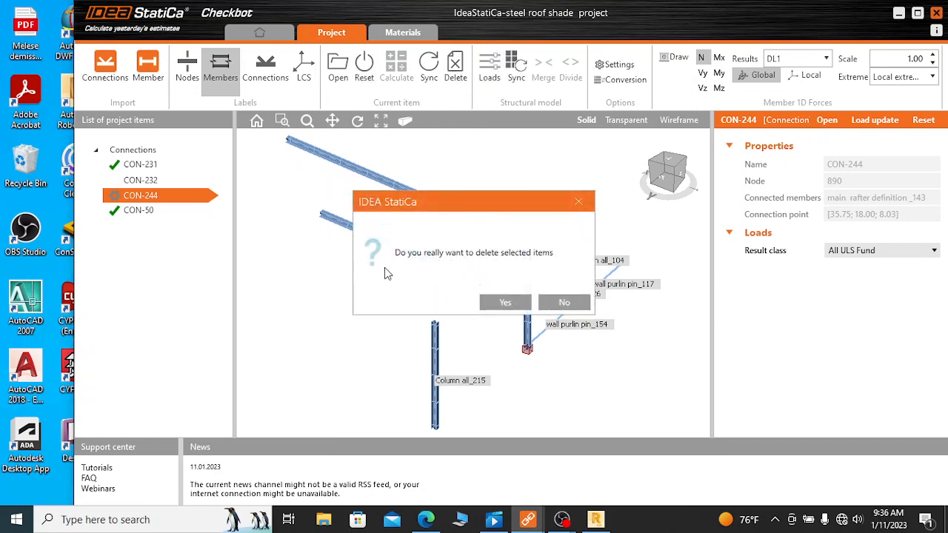
pyautogui.click(503, 303)
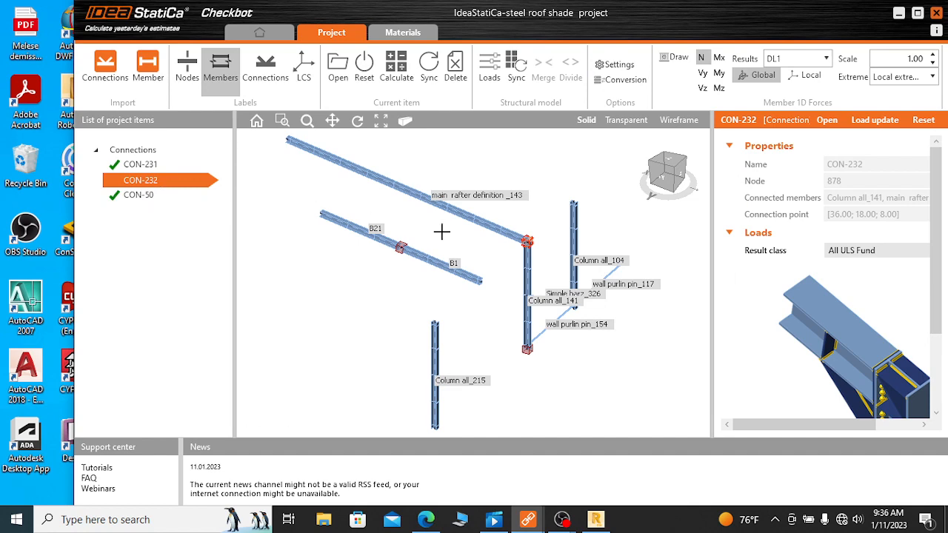
# Step: Open CON-232 in IDEA StatiCa Connection and examine the haunch, stiffeners and bolted end plate between column 141 and rafter 143 from both sides
pyautogui.scroll(5, 522, 248)
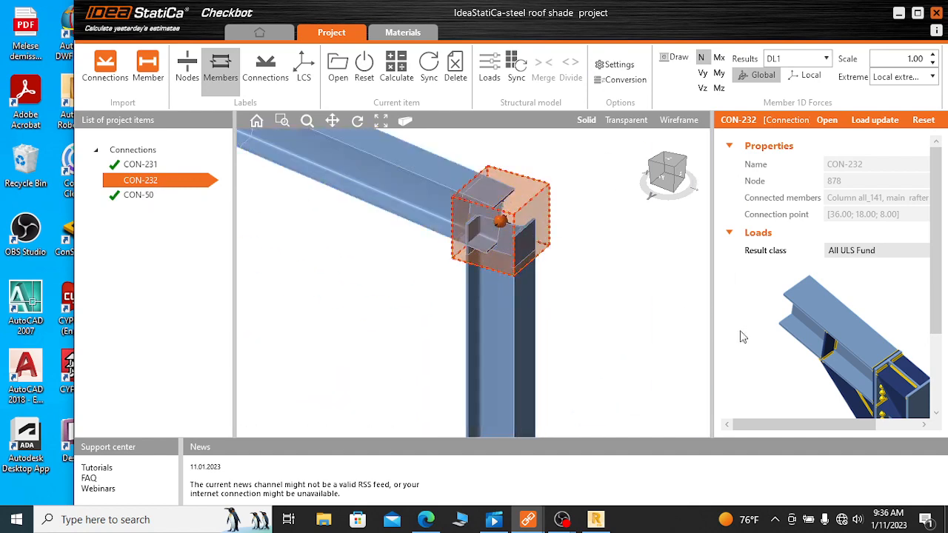
pyautogui.scroll(-3, 335, 292)
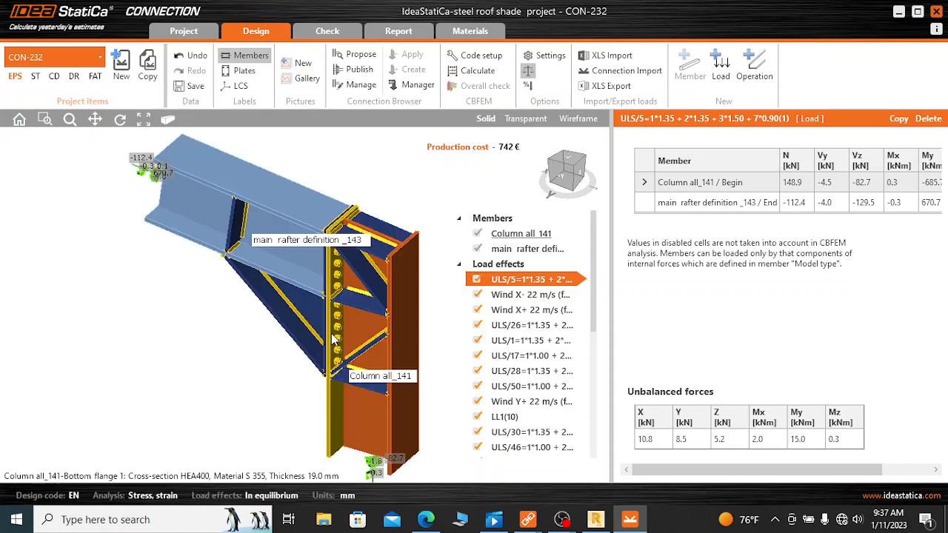
pyautogui.scroll(-3, 156, 247)
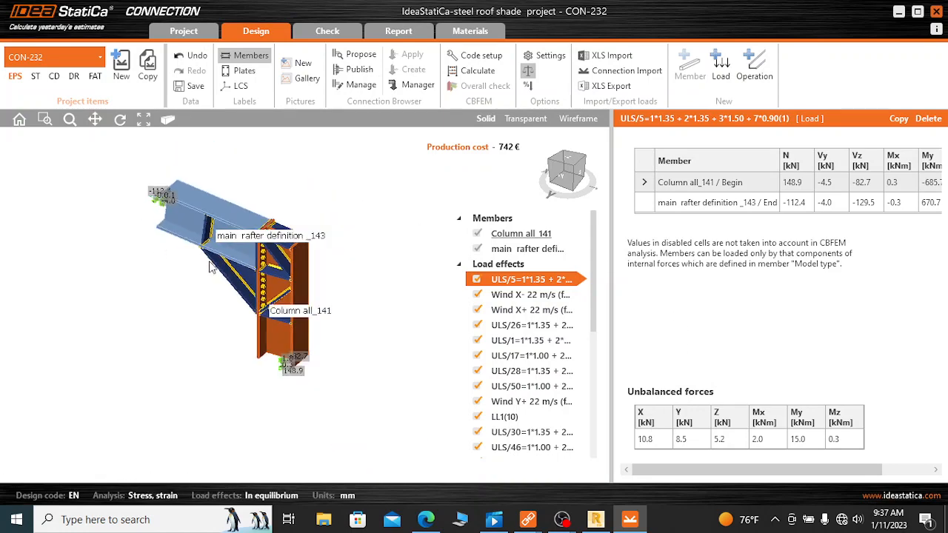
pyautogui.scroll(3, 278, 276)
pyautogui.scroll(-3, 313, 322)
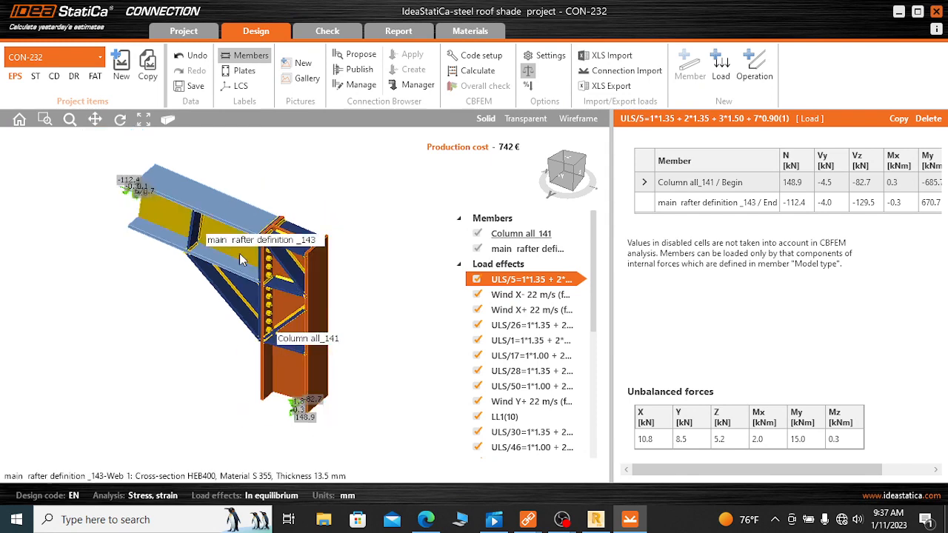
pyautogui.scroll(3, 224, 248)
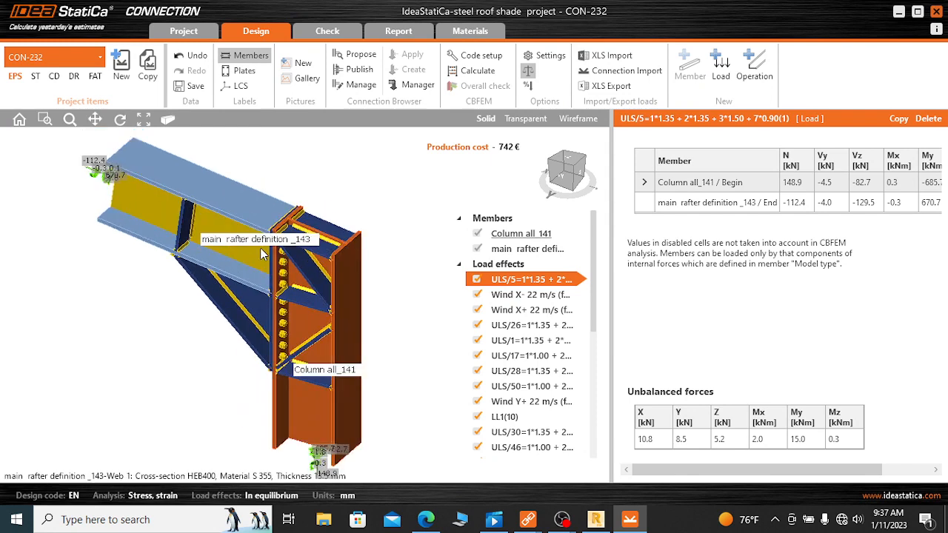
pyautogui.moveTo(573, 173); pyautogui.dragTo(562, 172)
pyautogui.click(561, 172)
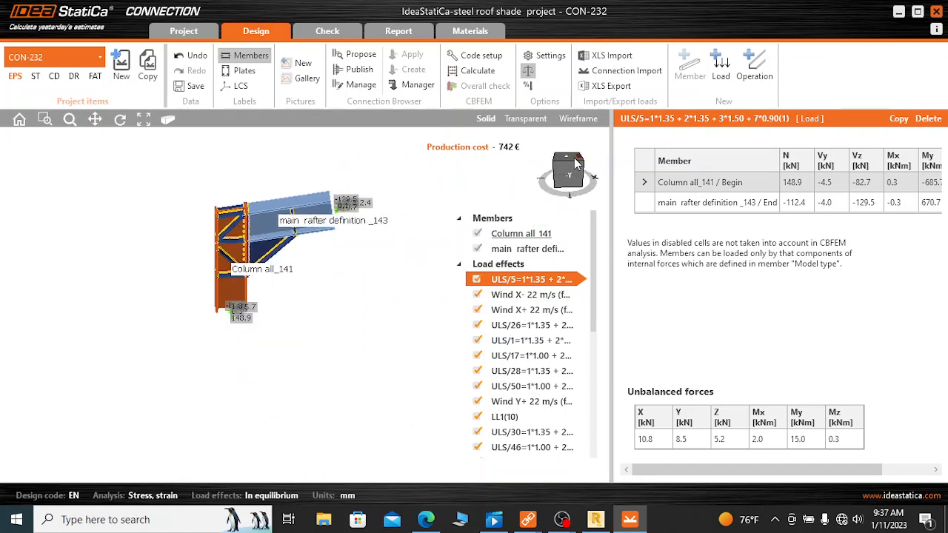
pyautogui.moveTo(581, 158)
pyautogui.mouseDown()
pyautogui.moveTo(564, 167)
pyautogui.moveTo(570, 156)
pyautogui.mouseUp()
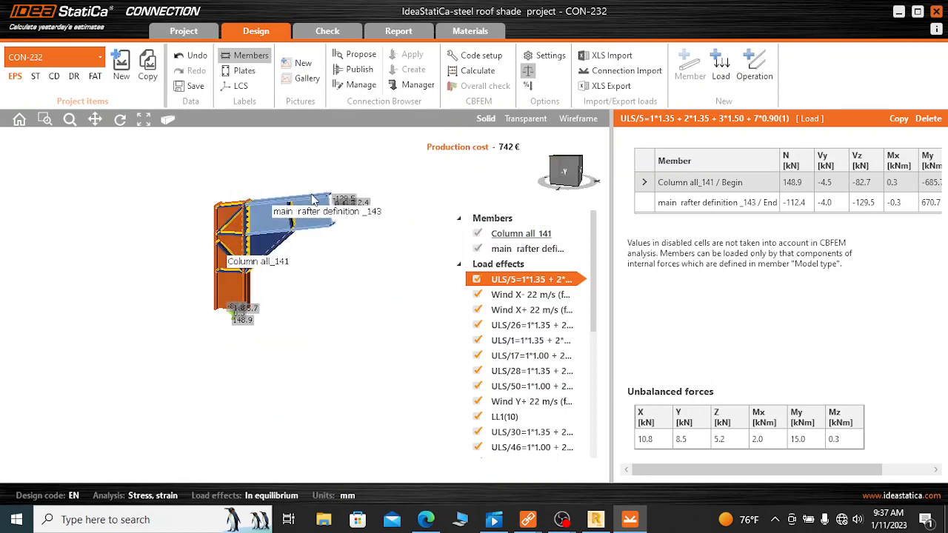
pyautogui.scroll(5, 240, 217)
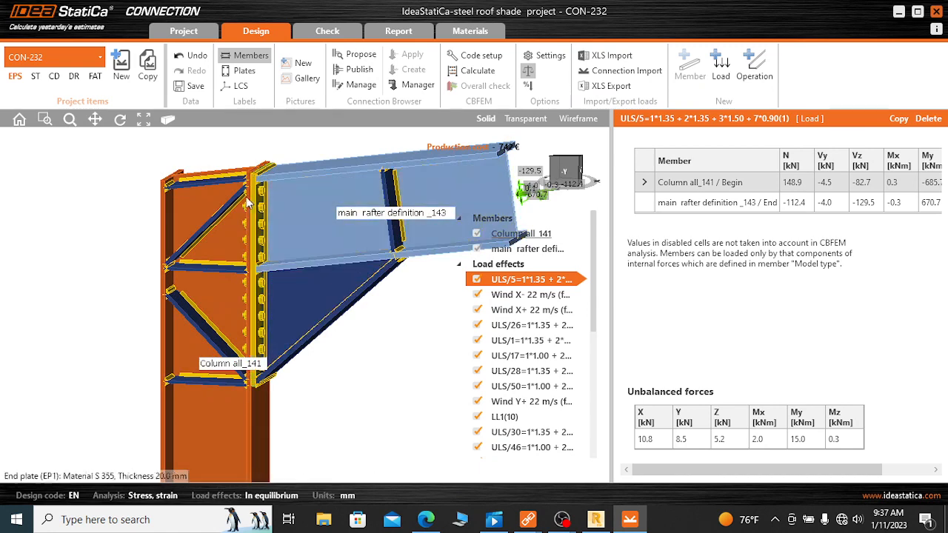
pyautogui.scroll(-4, 252, 222)
pyautogui.scroll(2, 262, 236)
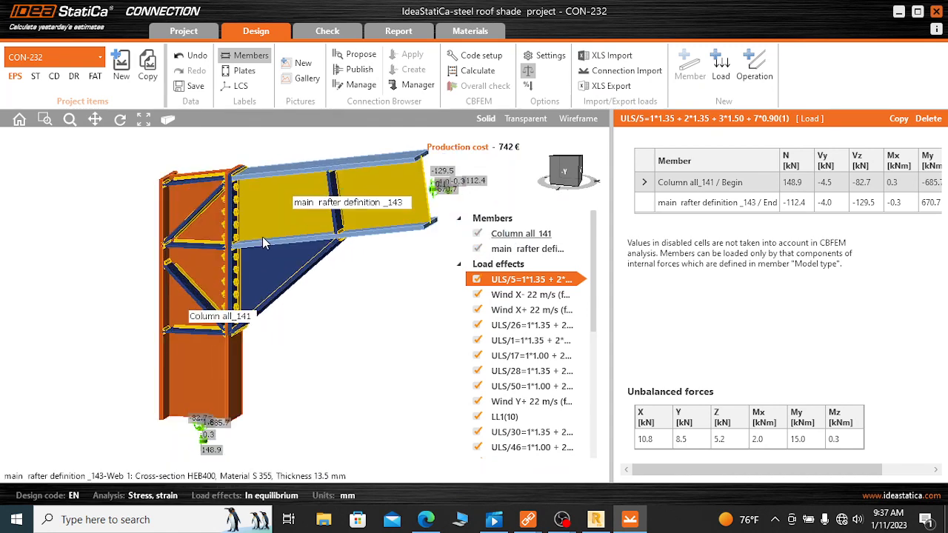
pyautogui.scroll(-2, 177, 187)
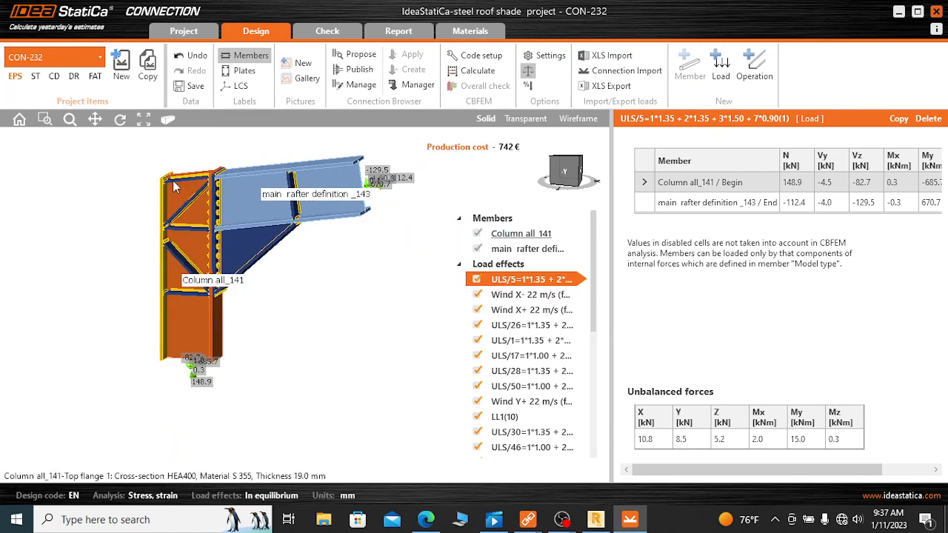
pyautogui.scroll(4, 242, 189)
pyautogui.scroll(-2, 234, 188)
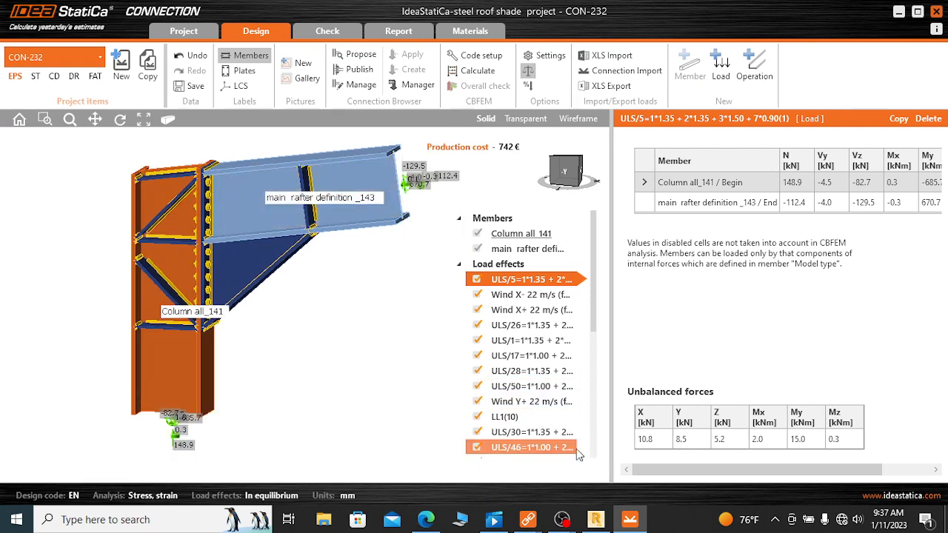
# Step: Compare the member forces of load effects ULS/54, ULS/5, Wind X-, ULS/26 and ULS/1
pyautogui.scroll(-2, 522, 301)
pyautogui.scroll(-1, 550, 339)
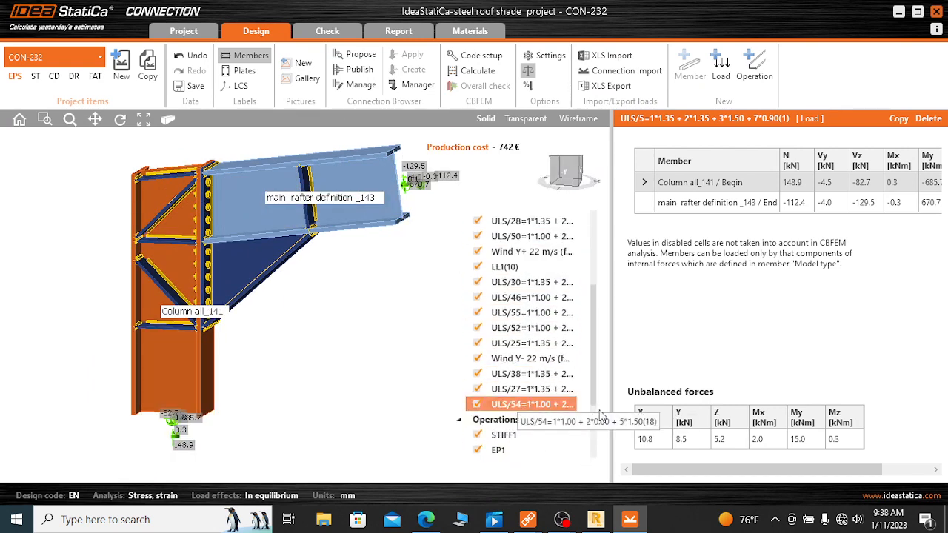
pyautogui.click(521, 404)
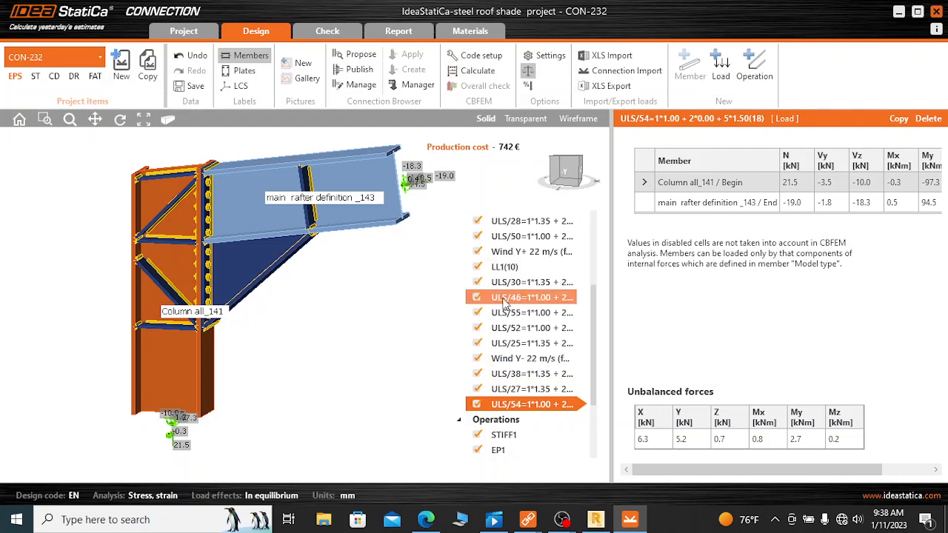
pyautogui.scroll(3, 506, 303)
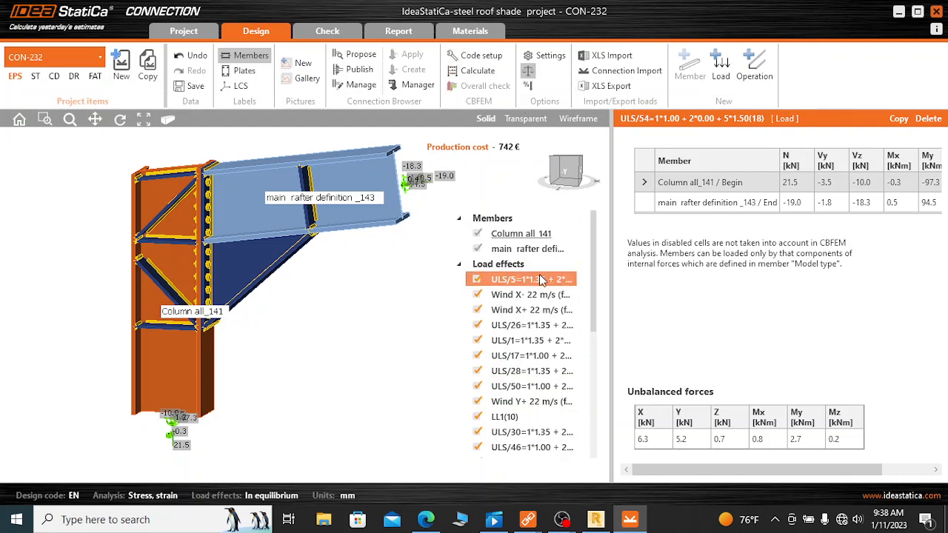
pyautogui.click(541, 280)
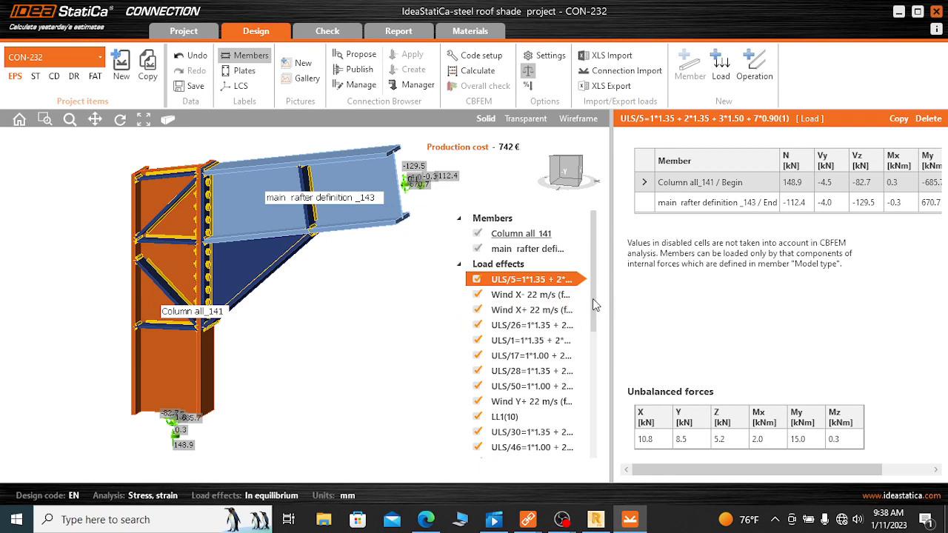
pyautogui.click(547, 299)
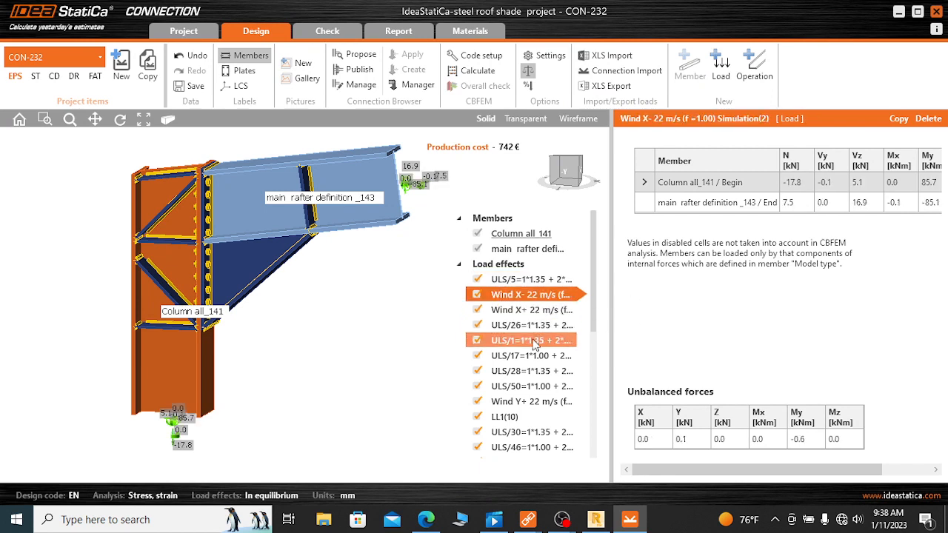
pyautogui.click(536, 329)
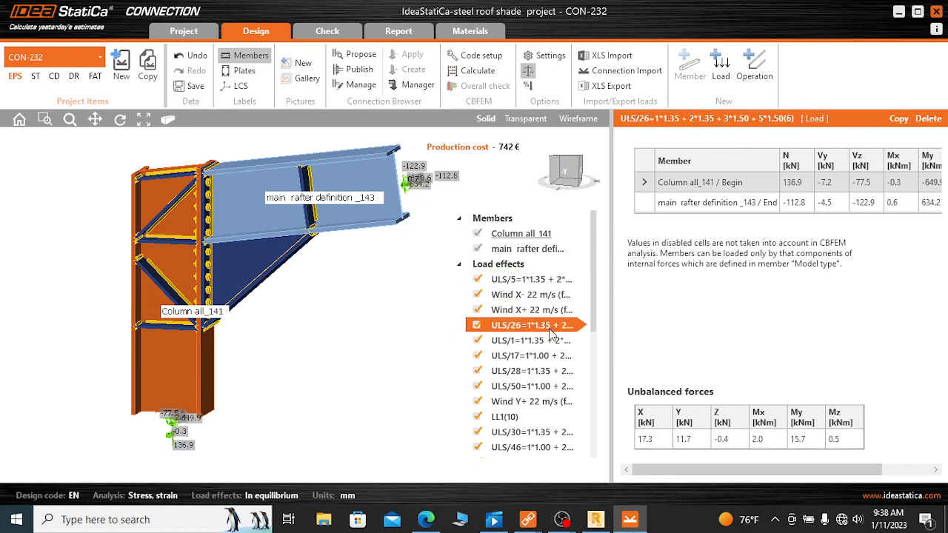
pyautogui.click(528, 342)
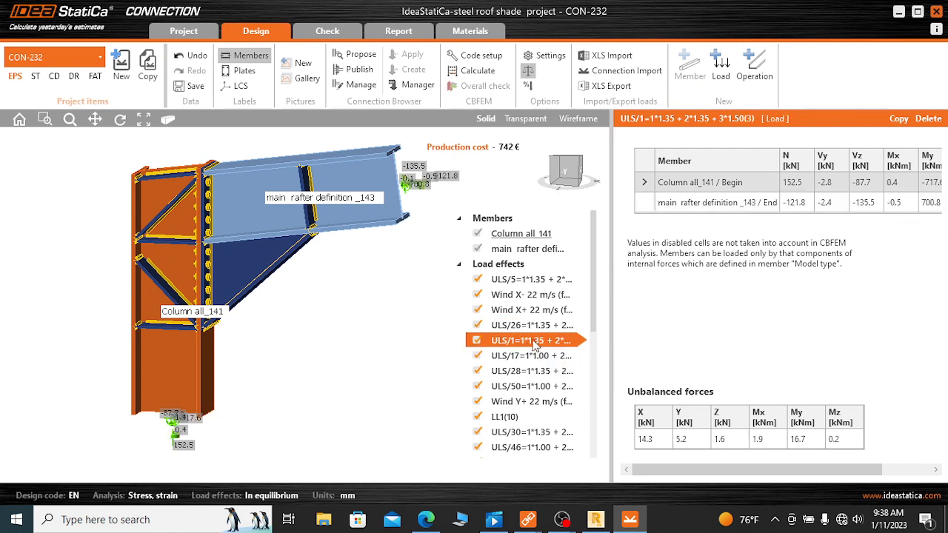
# Step: Delete all load effects listed after ULS/1, from ULS/54 at the end of the list back through ULS/17
pyautogui.scroll(-1, 539, 455)
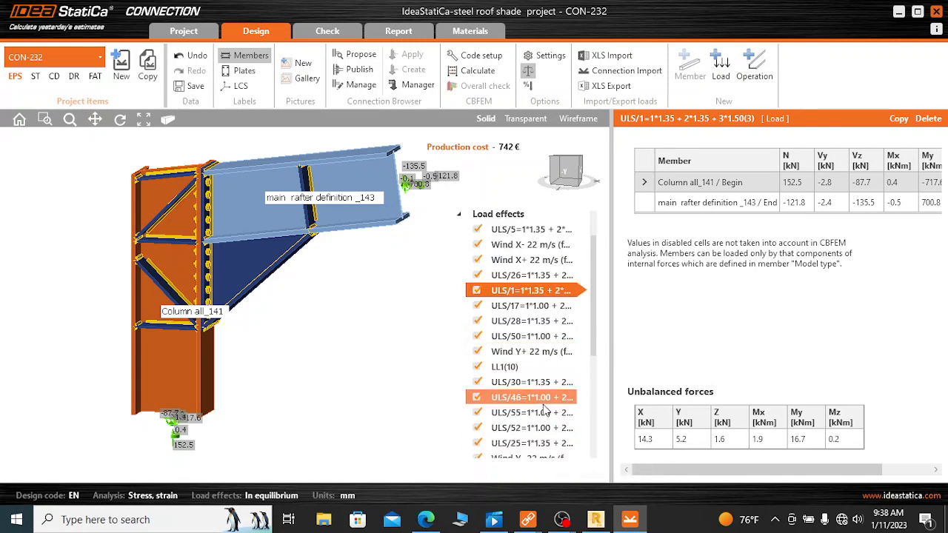
pyautogui.scroll(-2, 546, 412)
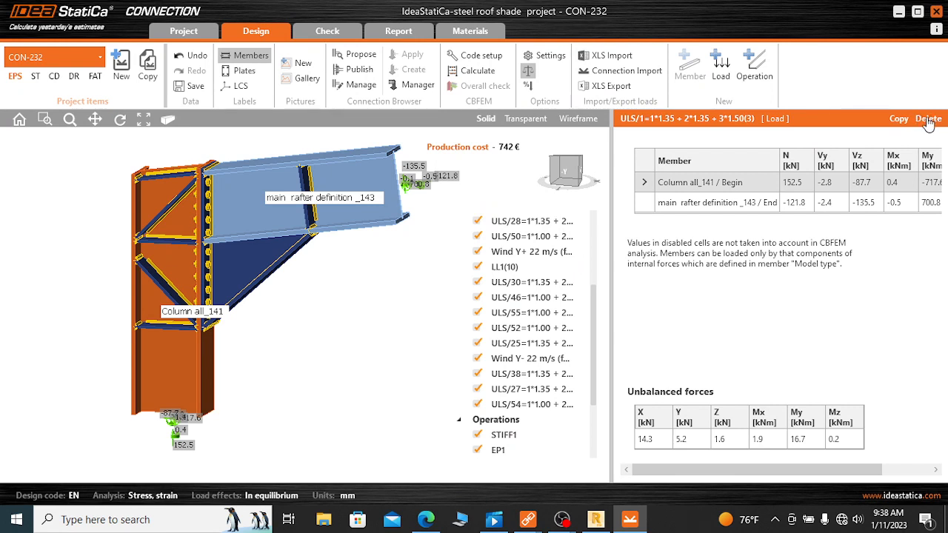
pyautogui.click(531, 413)
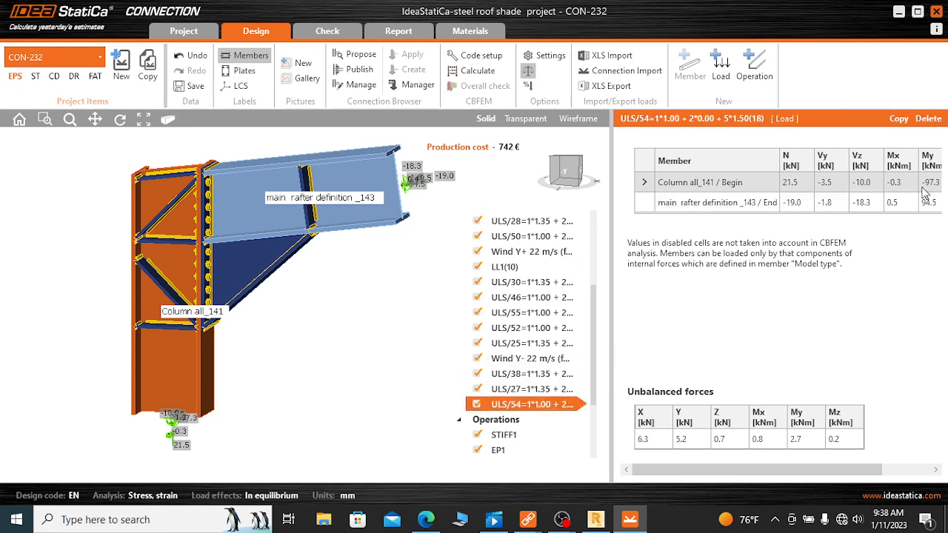
pyautogui.click(929, 120)
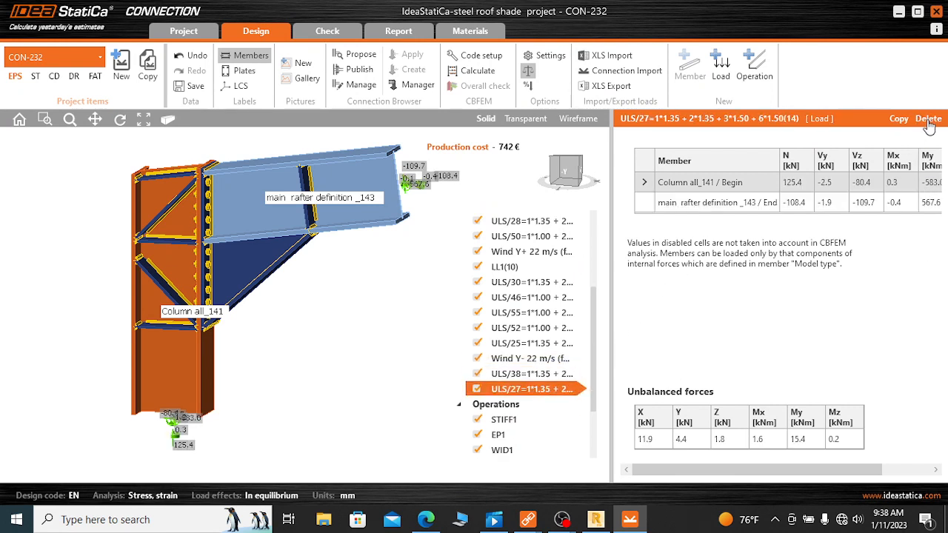
pyautogui.click(929, 120)
pyautogui.click(929, 120)
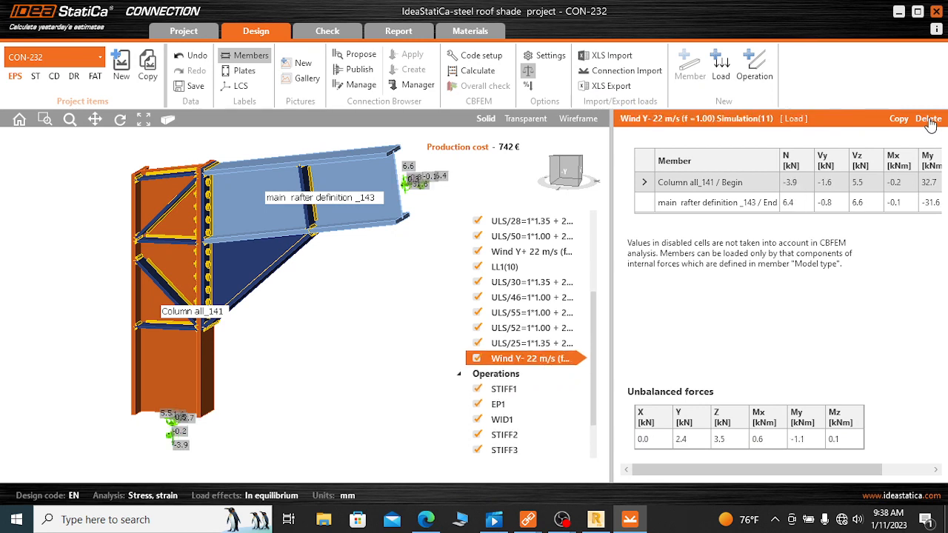
pyautogui.click(928, 120)
pyautogui.click(929, 120)
pyautogui.click(929, 120)
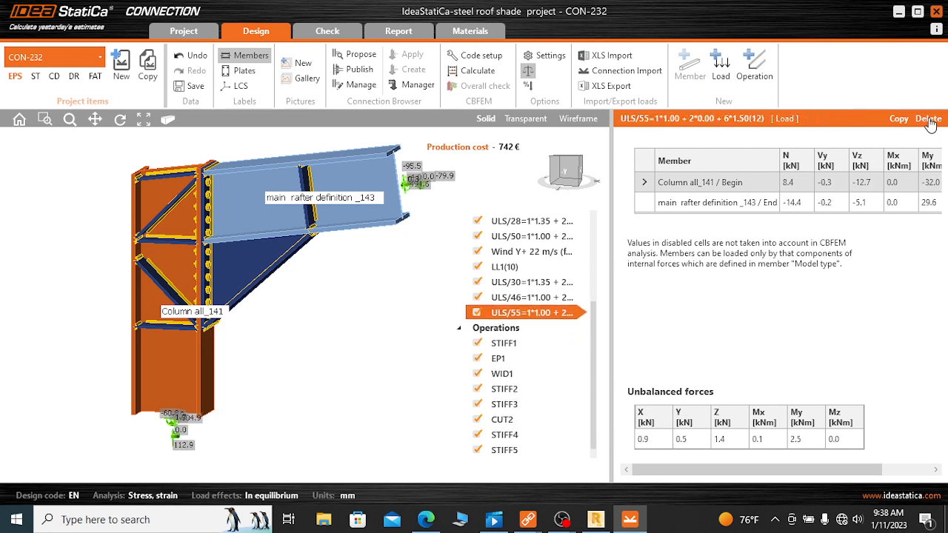
pyautogui.click(928, 120)
pyautogui.click(929, 120)
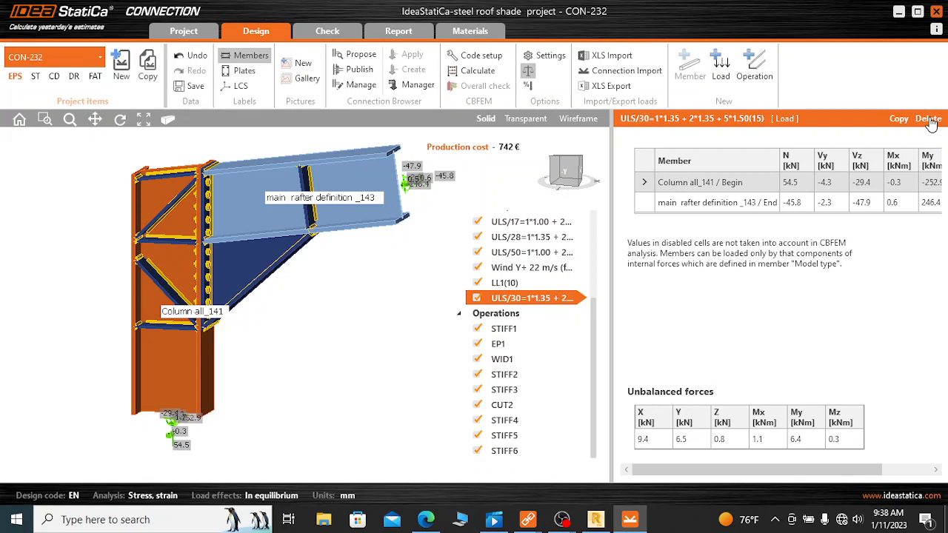
pyautogui.click(928, 120)
pyautogui.click(929, 120)
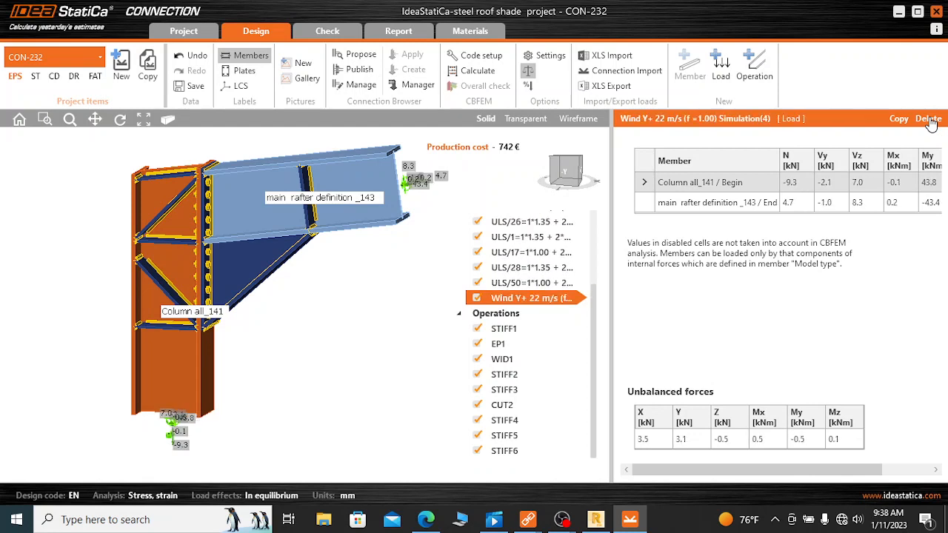
pyautogui.click(929, 120)
pyautogui.click(928, 120)
pyautogui.click(929, 119)
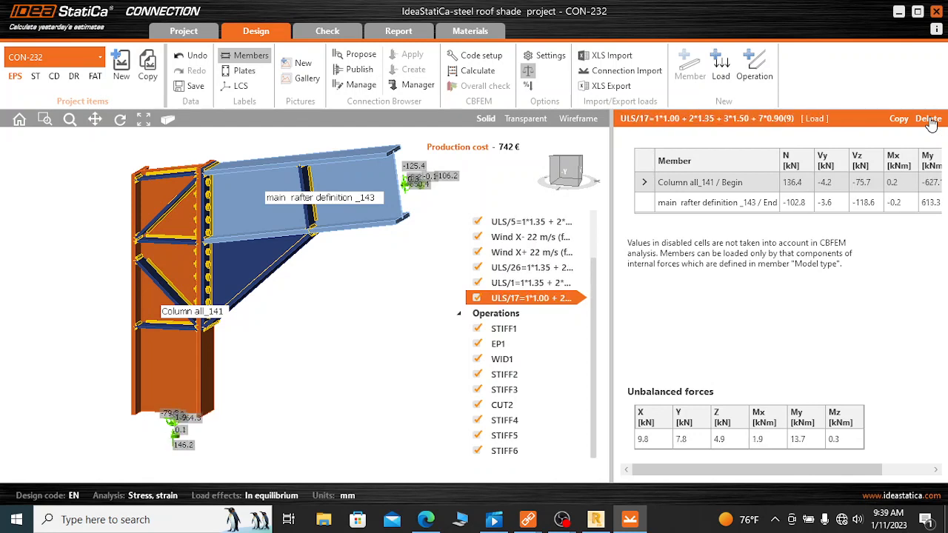
pyautogui.click(928, 119)
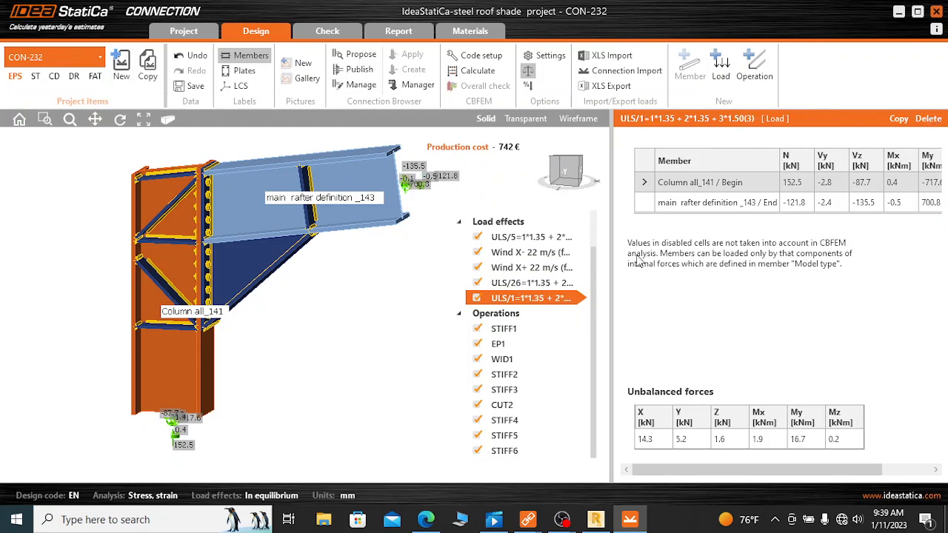
# Step: Delete load effects ULS/26, Wind X-, ULS/5 and Wind X+, keeping only ULS/1
pyautogui.click(590, 282)
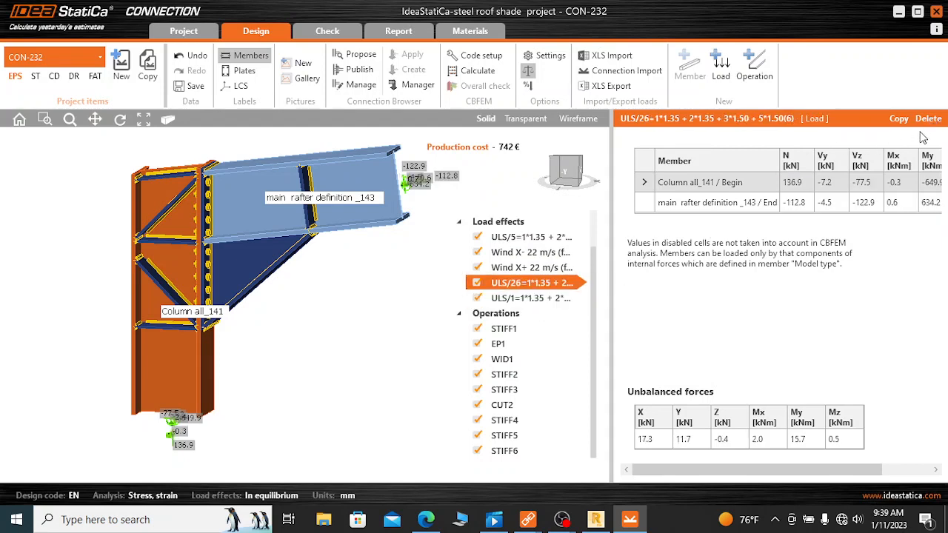
pyautogui.click(929, 120)
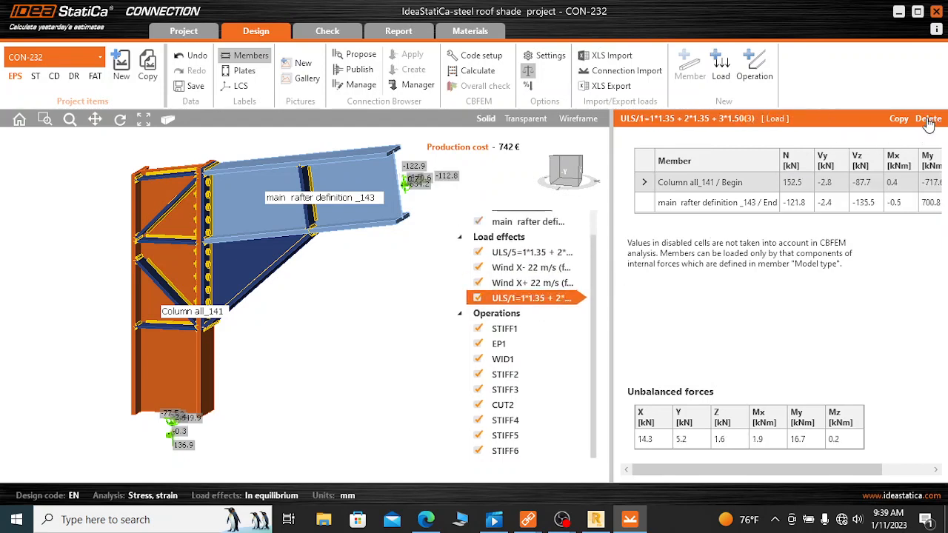
pyautogui.click(532, 289)
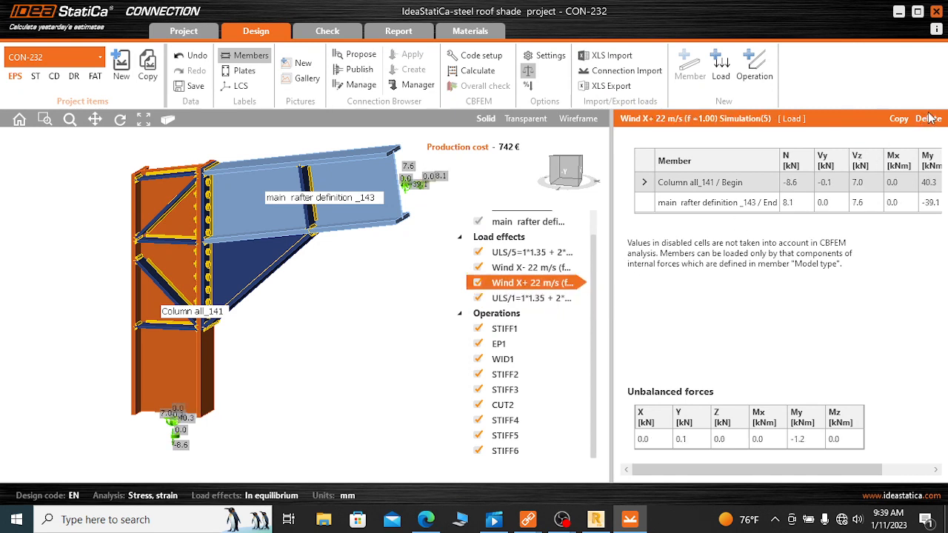
pyautogui.click(522, 271)
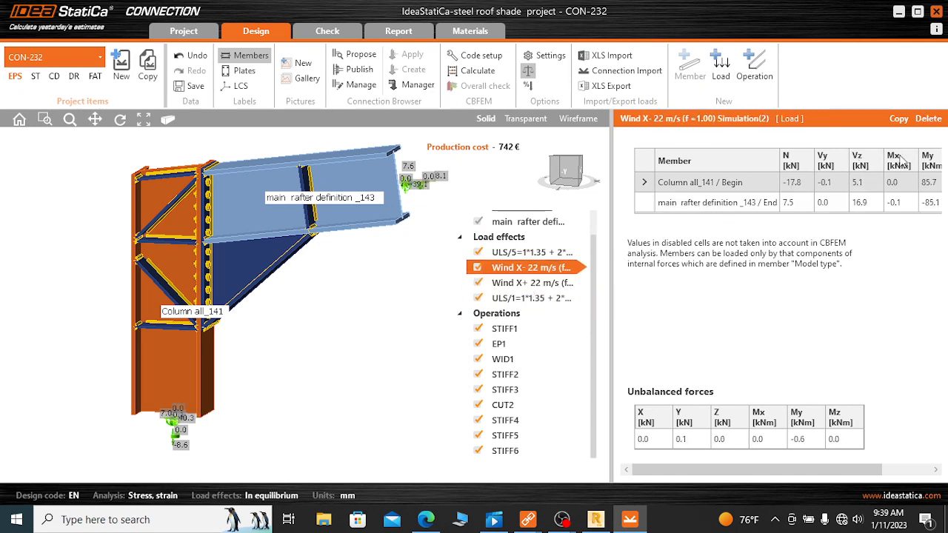
pyautogui.click(929, 119)
pyautogui.click(522, 269)
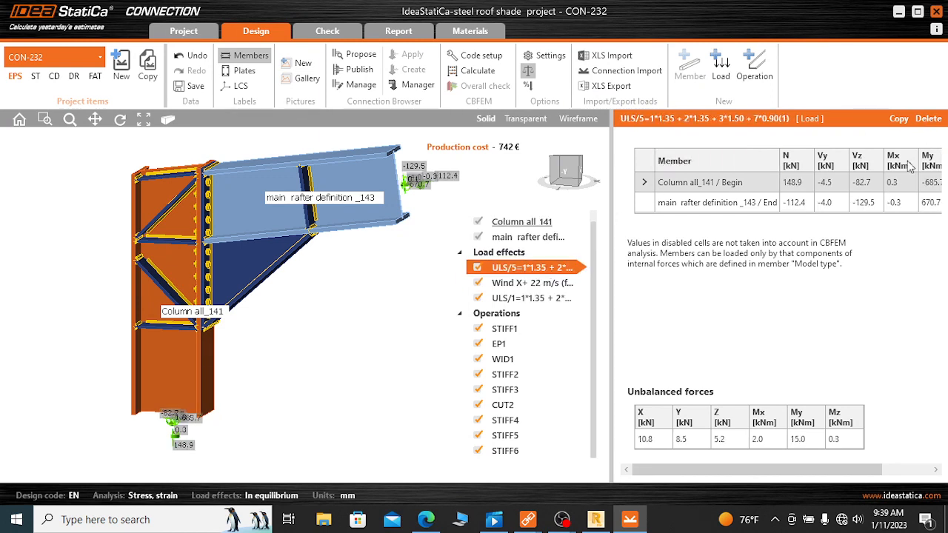
pyautogui.click(929, 119)
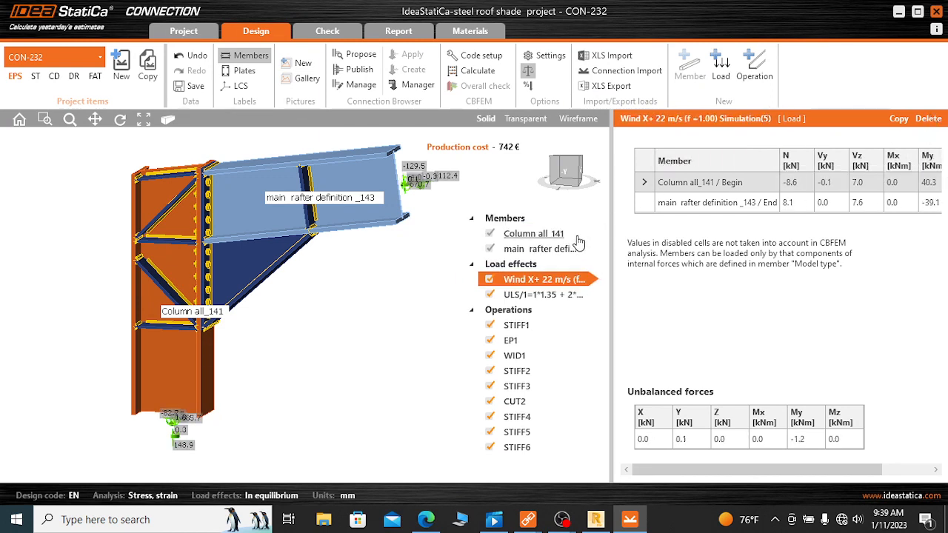
pyautogui.click(930, 120)
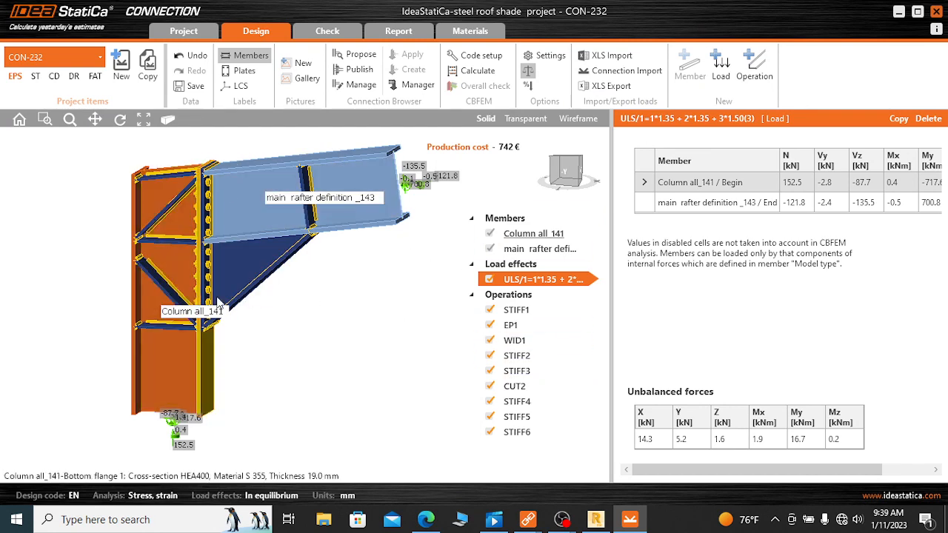
# Step: Open end plate operation EP1 and review its connected members, material, thickness and connection type options, keeping the connection type Bolted
pyautogui.scroll(-2, 400, 350)
pyautogui.scroll(4, 376, 287)
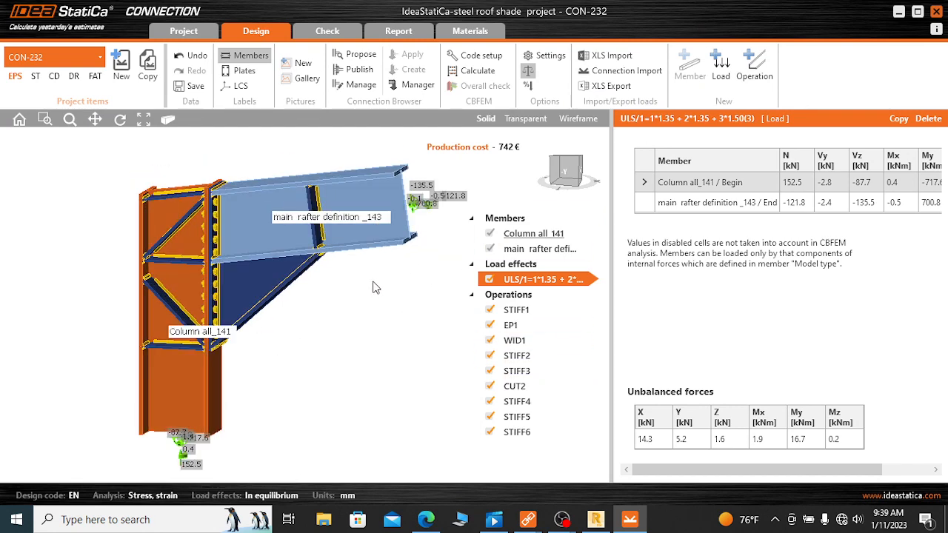
pyautogui.scroll(-3, 377, 310)
pyautogui.scroll(2, 287, 282)
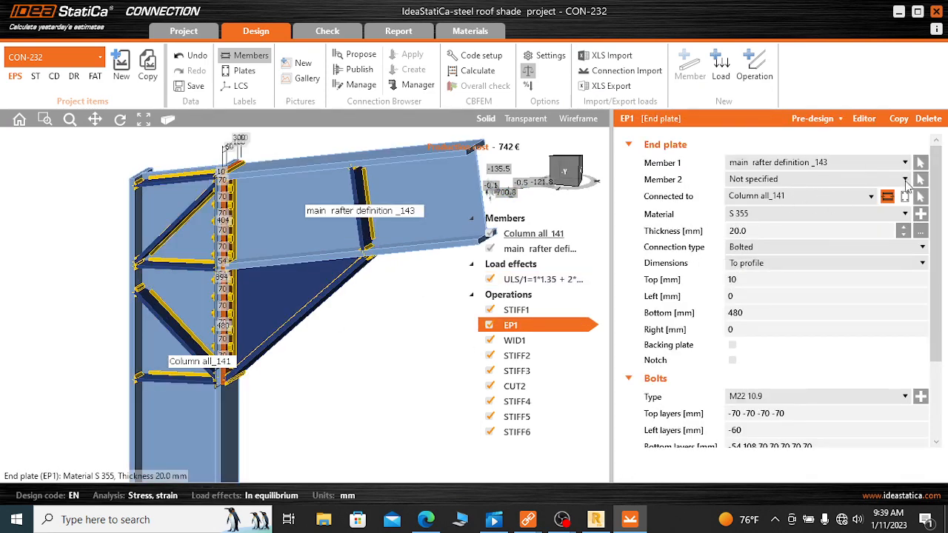
pyautogui.scroll(-1, 762, 275)
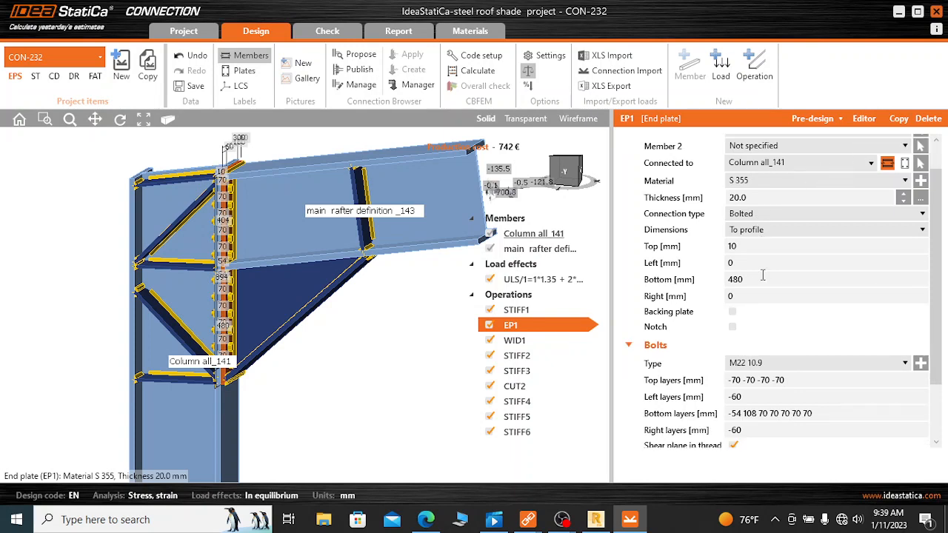
pyautogui.scroll(1, 762, 274)
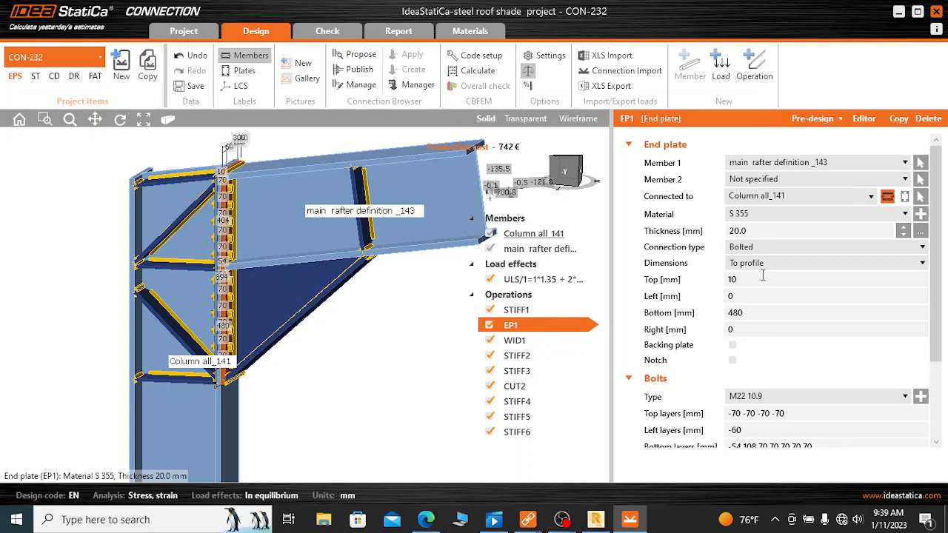
pyautogui.scroll(-1, 762, 275)
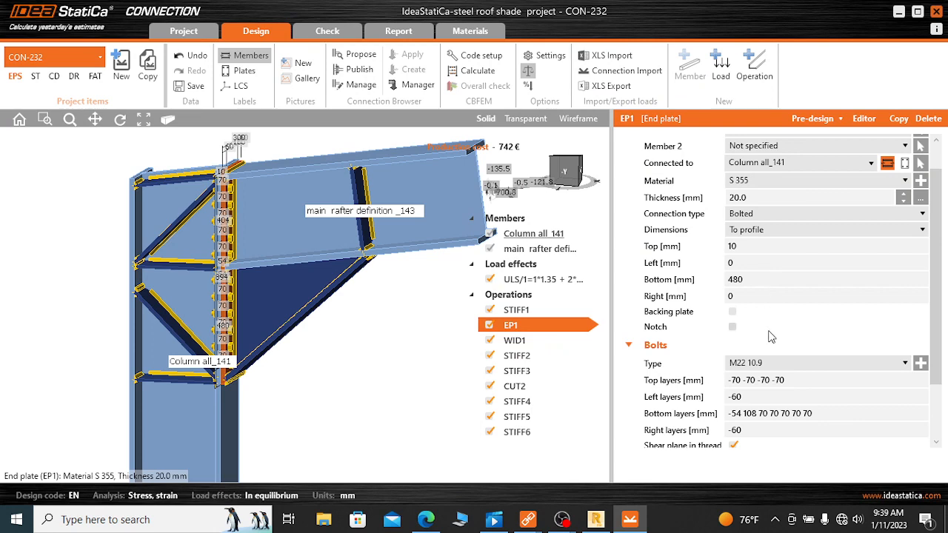
pyautogui.scroll(1, 777, 413)
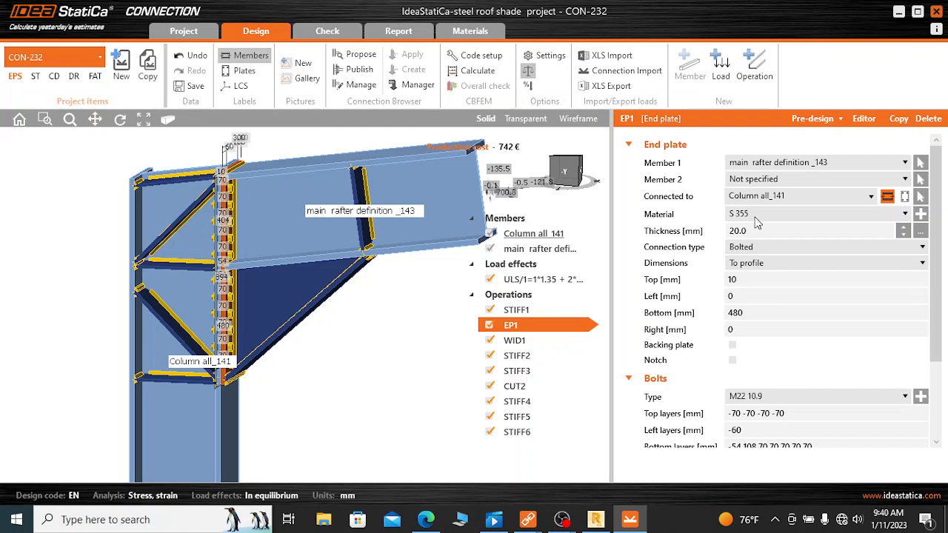
pyautogui.click(827, 250)
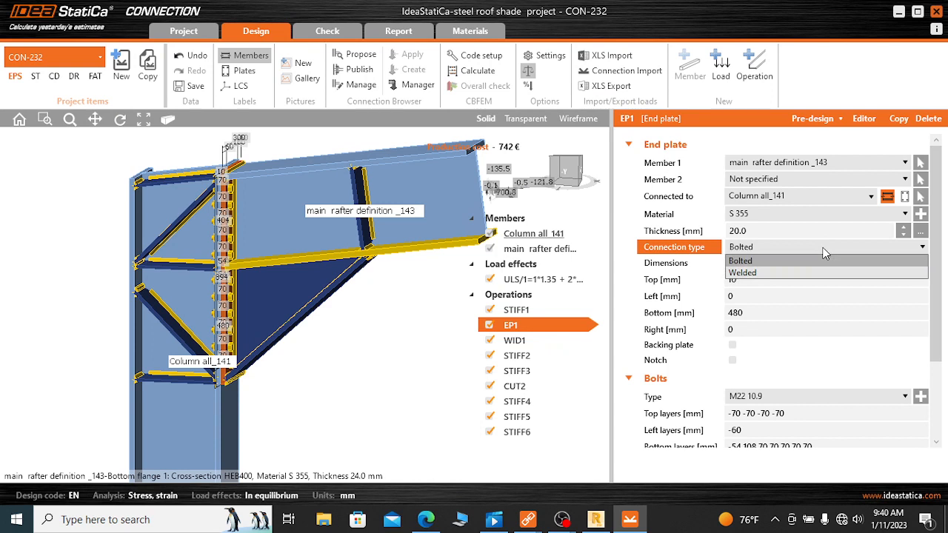
pyautogui.click(762, 259)
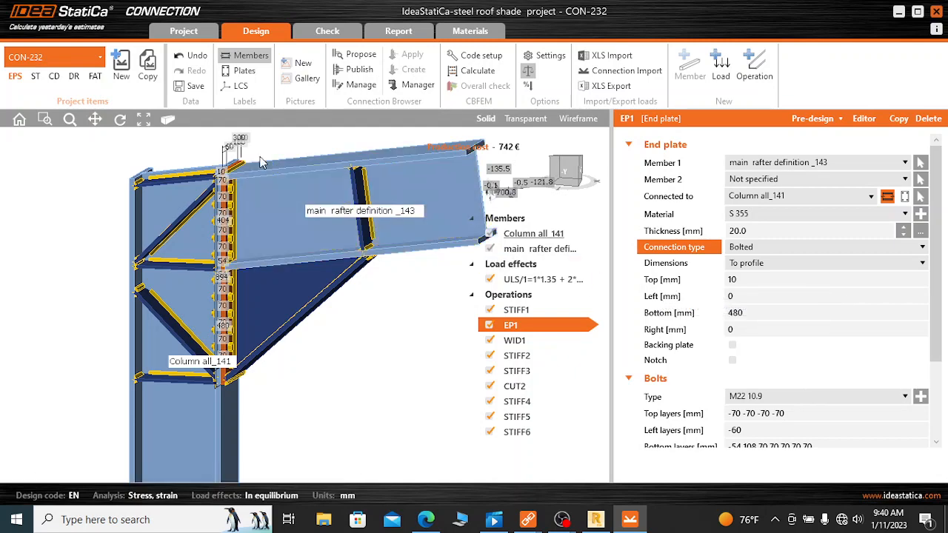
# Step: Compare the left, bottom and right extensions of end plate EP1 with the plate edges at the rafter and haunch
pyautogui.scroll(5, 245, 222)
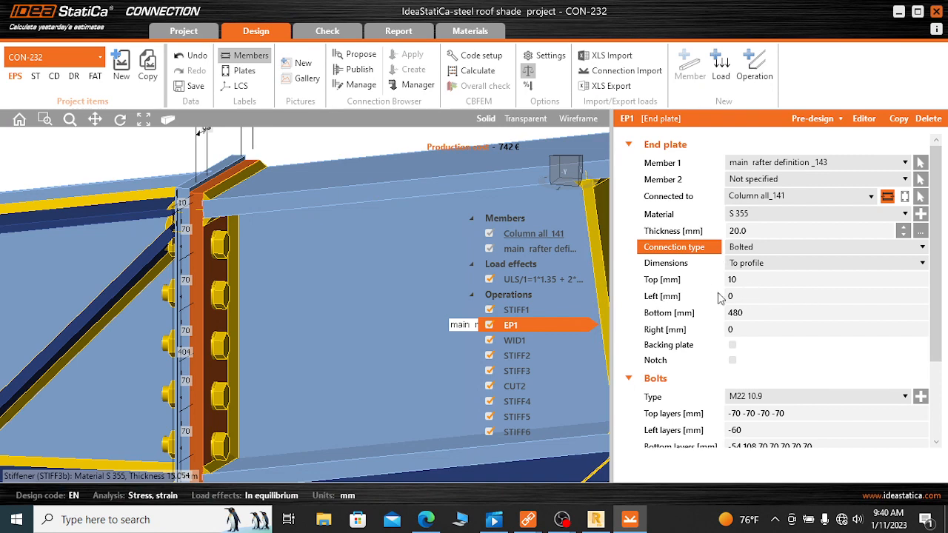
pyautogui.click(746, 296)
pyautogui.scroll(-3, 229, 217)
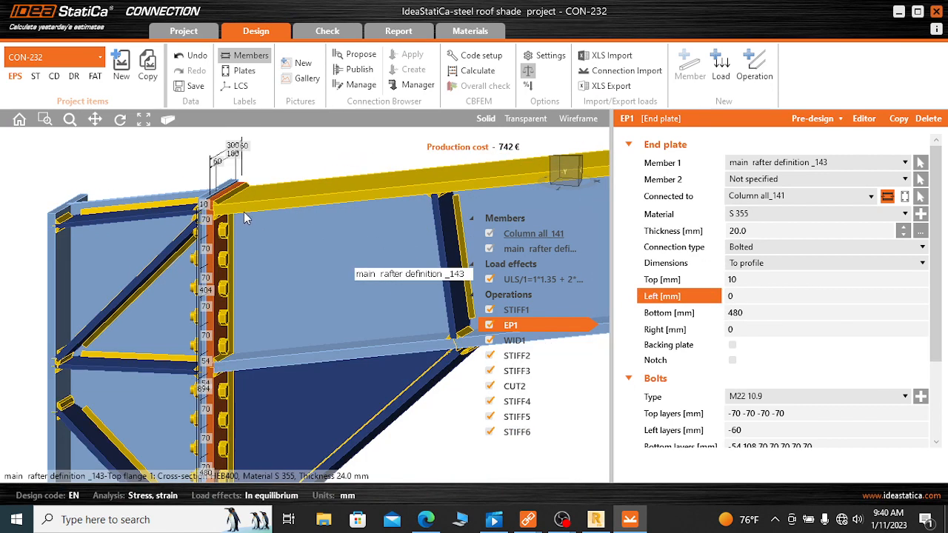
pyautogui.scroll(5, 230, 217)
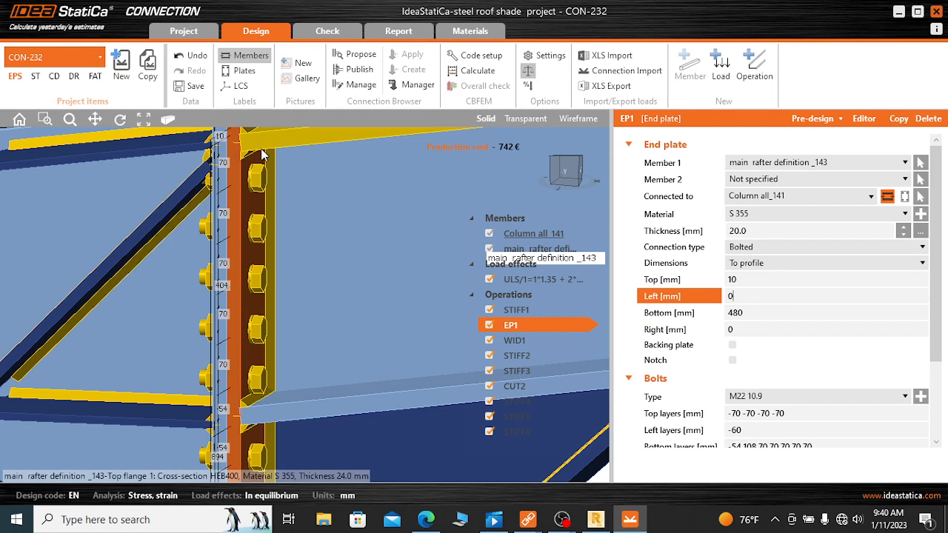
pyautogui.scroll(-3, 334, 268)
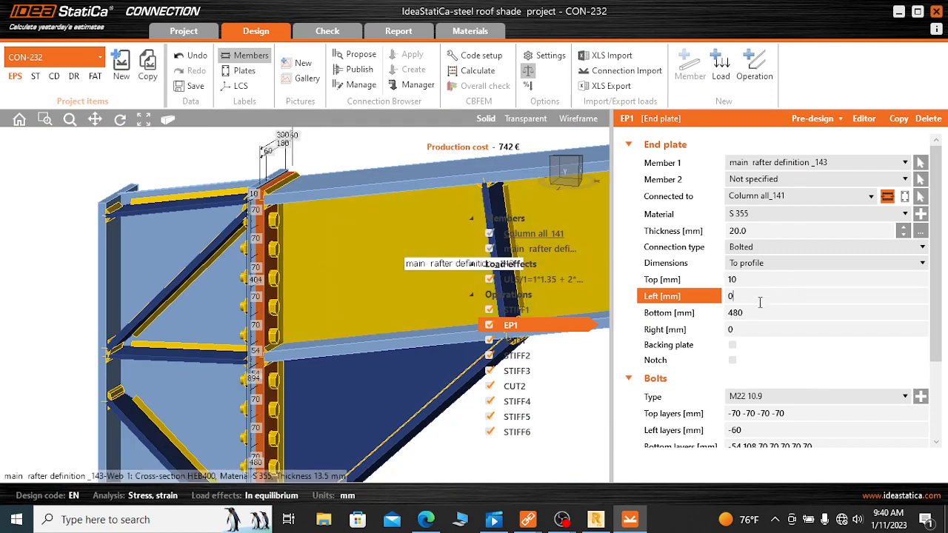
pyautogui.click(749, 313)
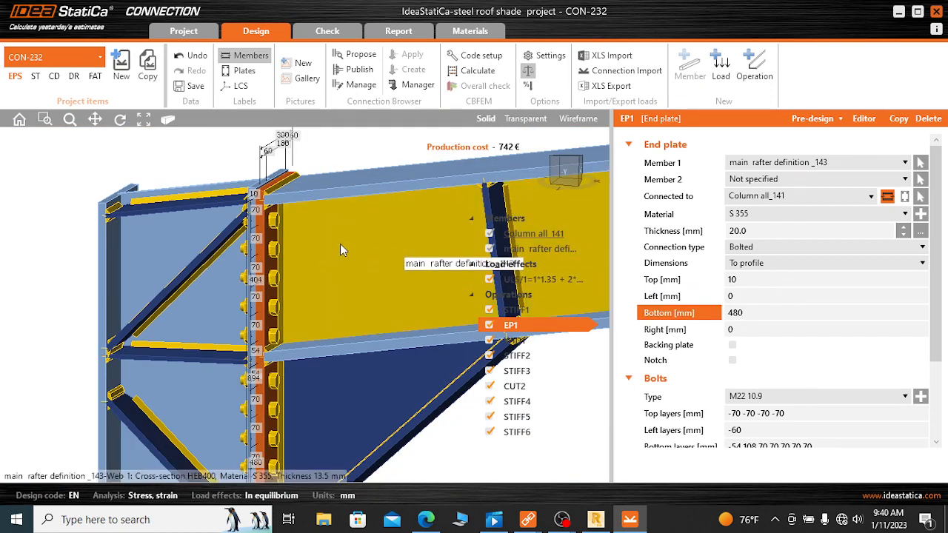
pyautogui.scroll(-3, 332, 208)
pyautogui.scroll(3, 330, 283)
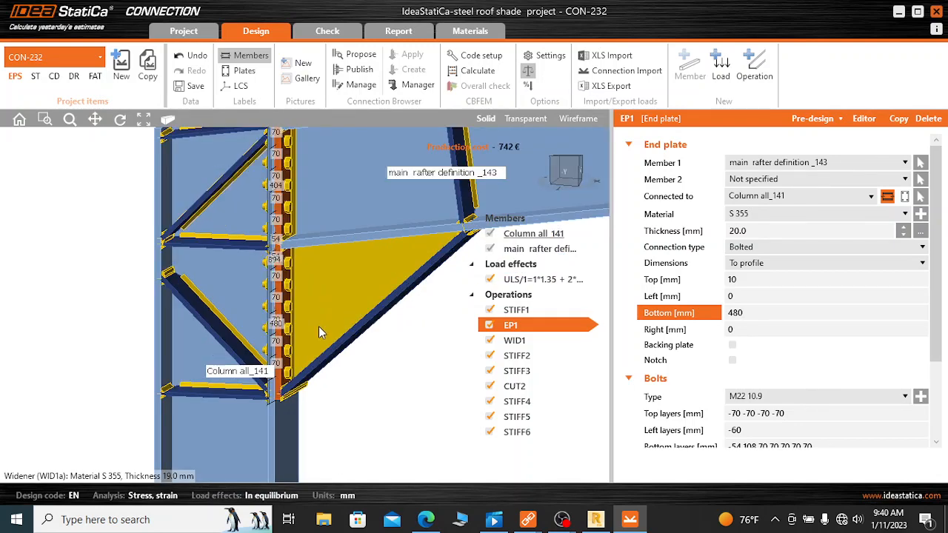
pyautogui.scroll(2, 319, 296)
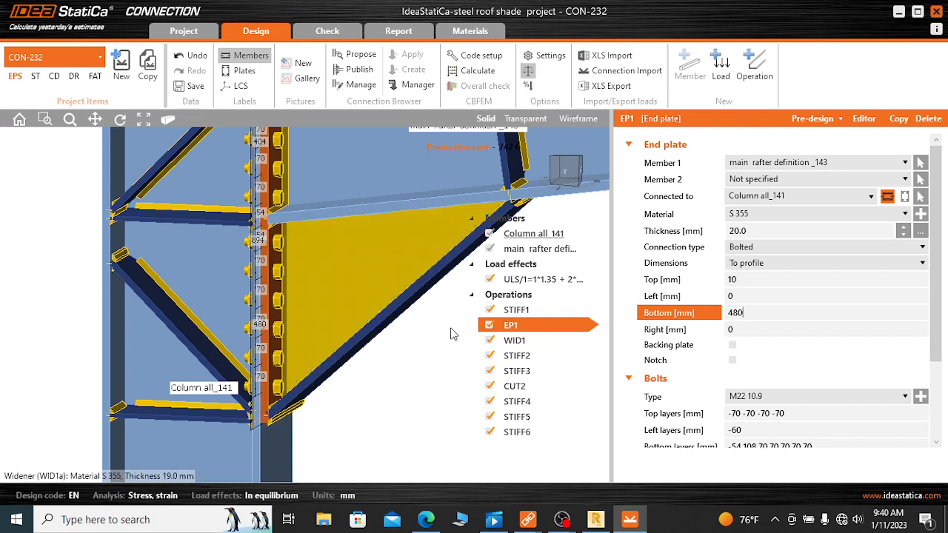
pyautogui.click(729, 329)
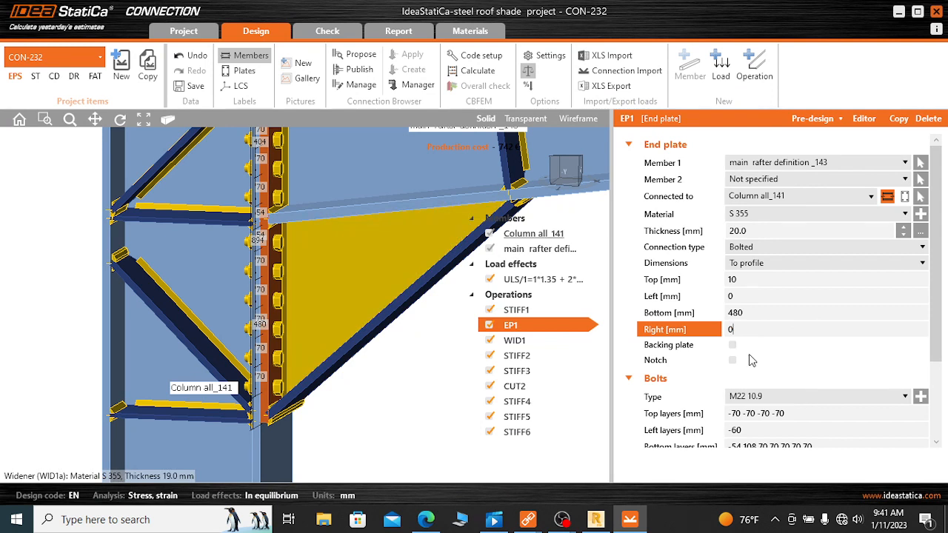
# Step: Examine the bolt type and the top and left bolt layers of EP1 against the dimensioned bolt rows on the end plate's face
pyautogui.scroll(-2, 750, 359)
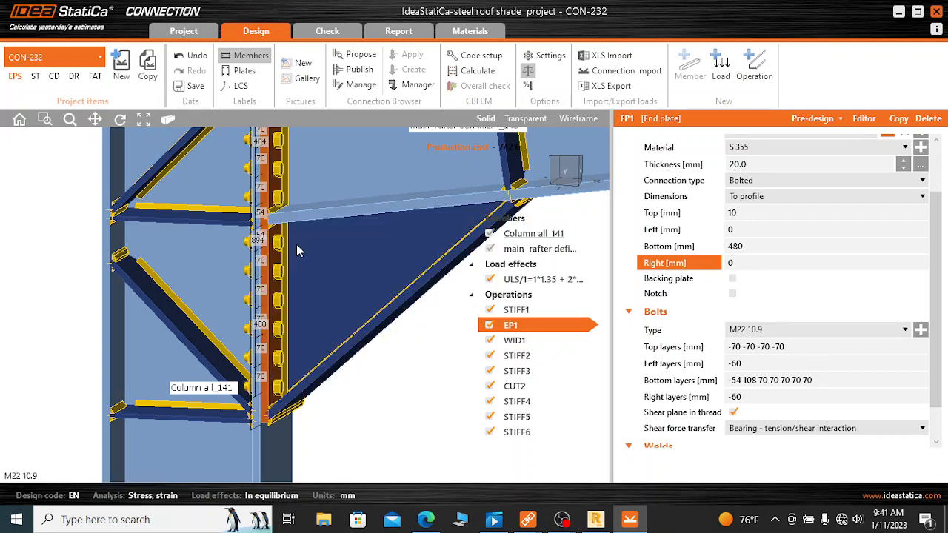
pyautogui.click(756, 347)
pyautogui.scroll(-3, 353, 345)
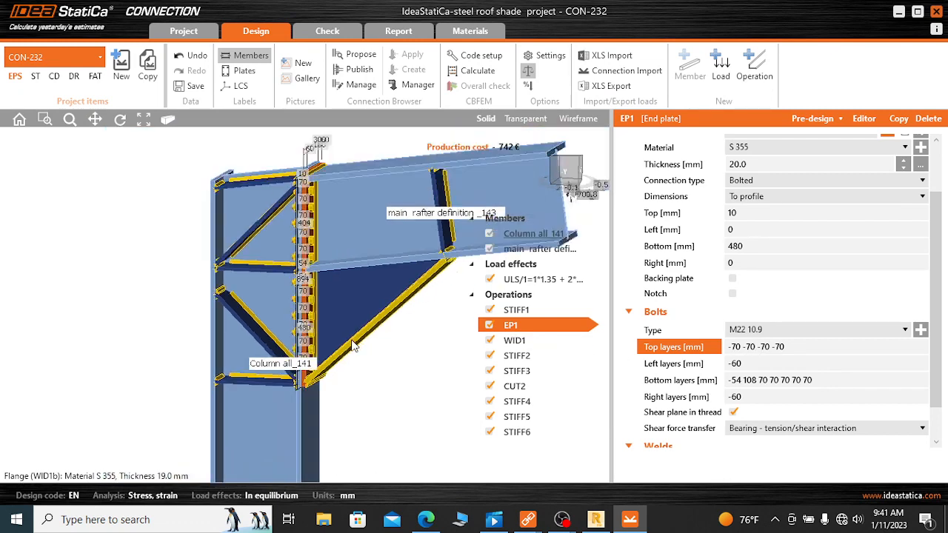
pyautogui.scroll(-2, 354, 345)
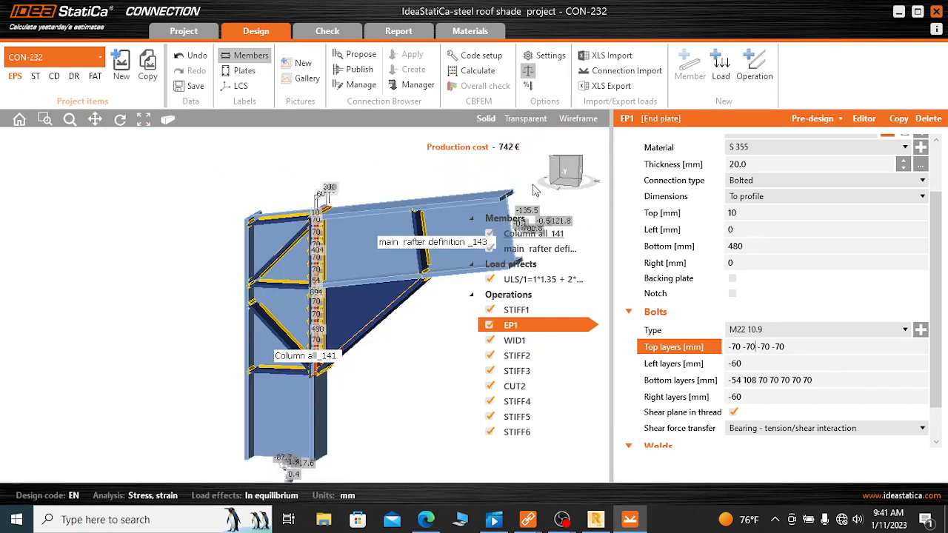
pyautogui.click(581, 164)
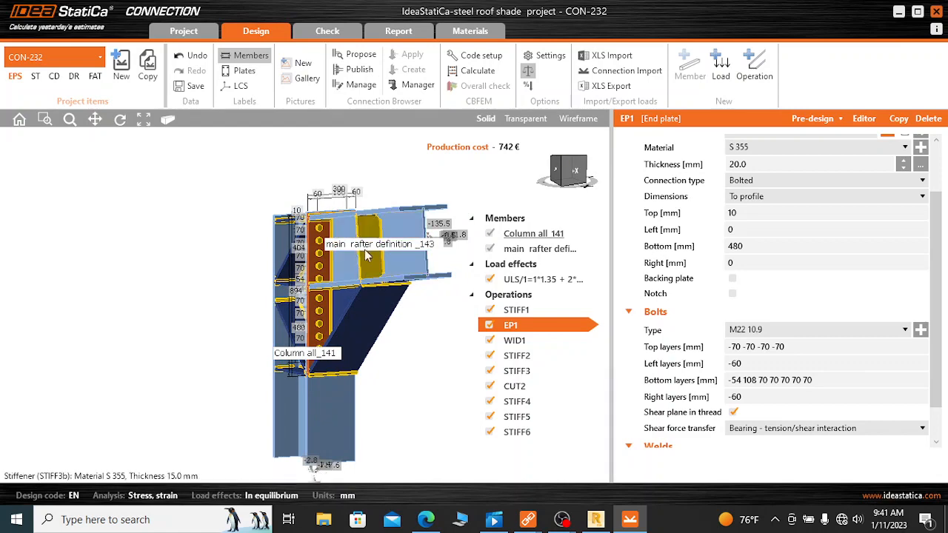
pyautogui.scroll(3, 341, 236)
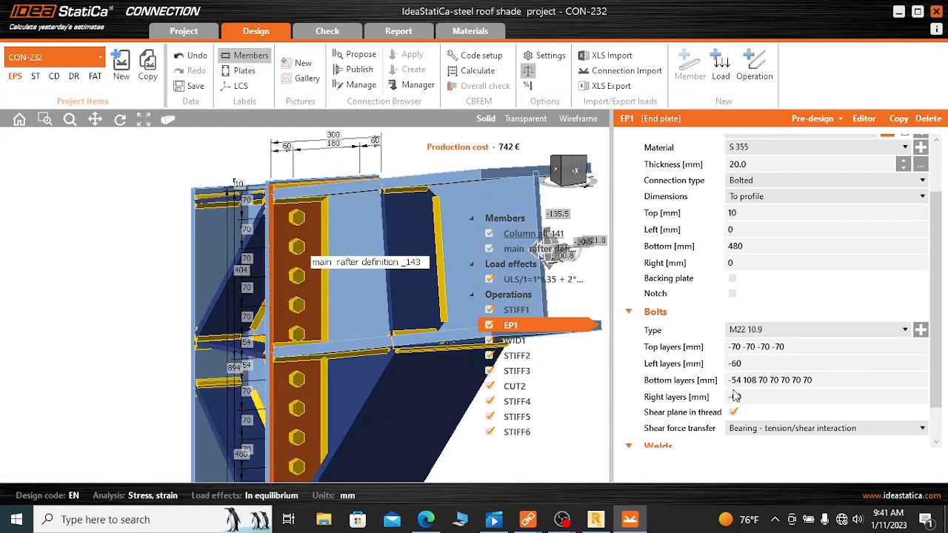
pyautogui.scroll(1, 257, 227)
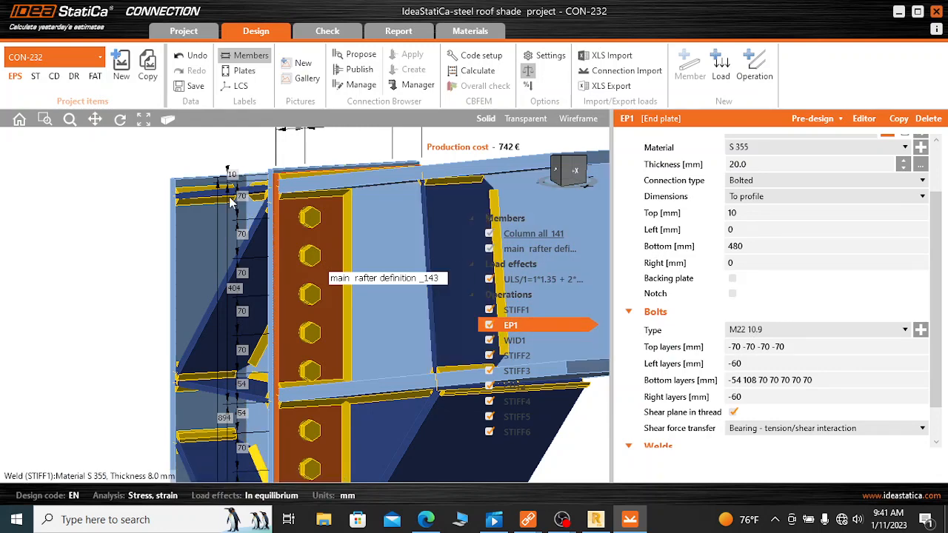
pyautogui.scroll(1, 291, 184)
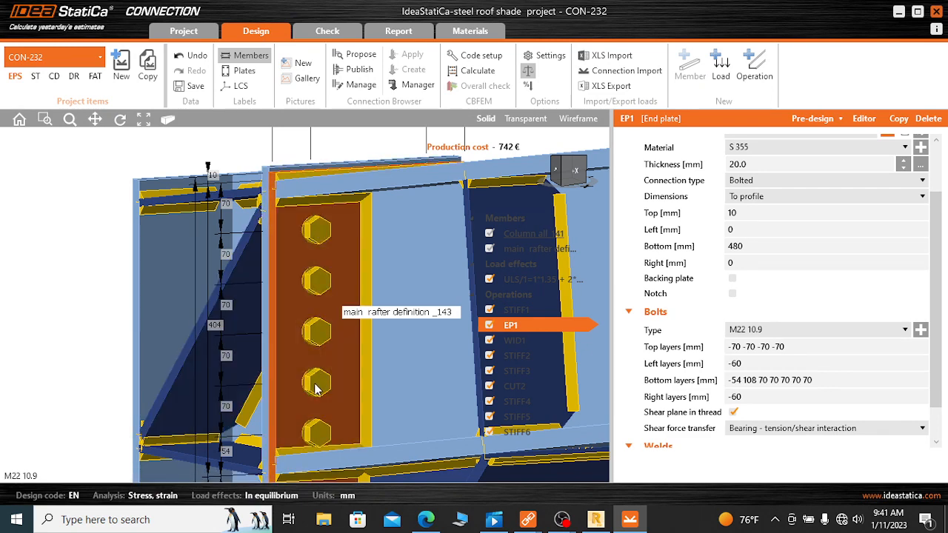
pyautogui.scroll(-3, 367, 211)
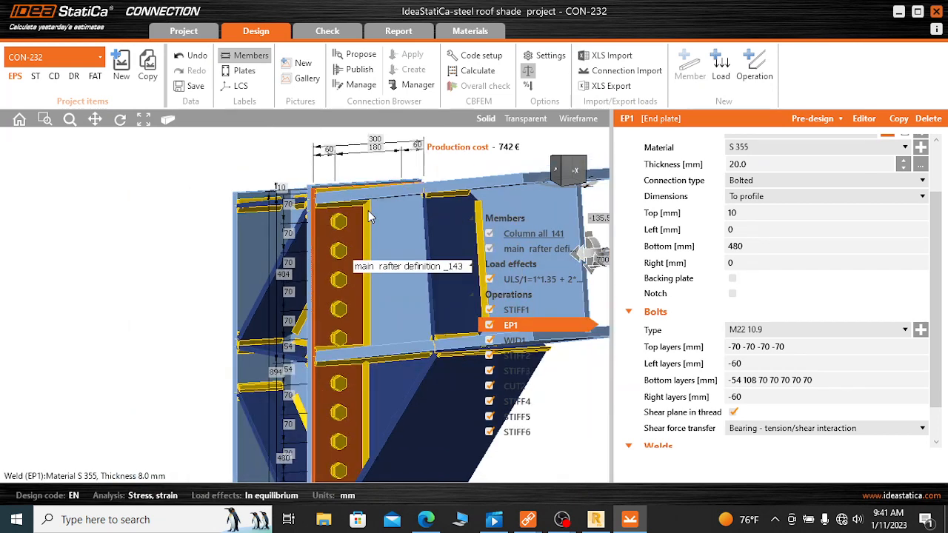
pyautogui.scroll(2, 368, 243)
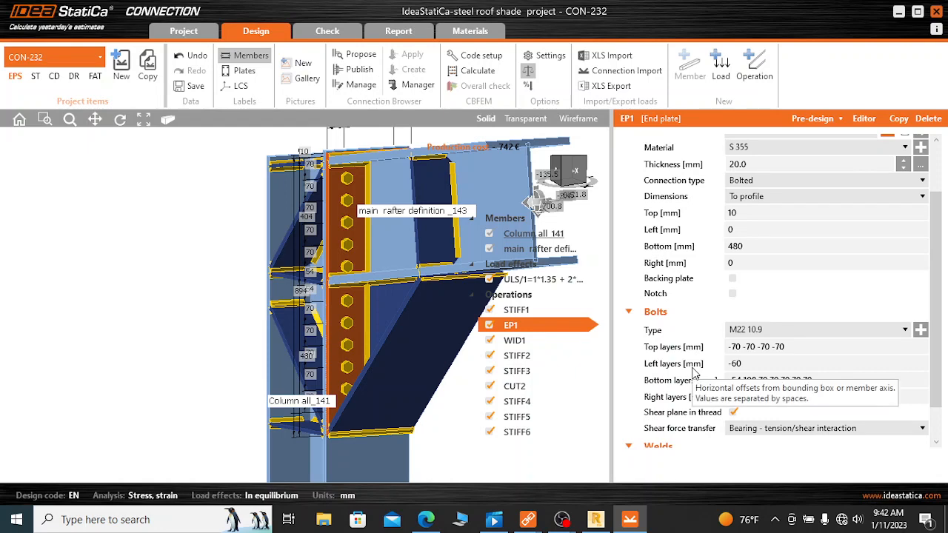
pyautogui.click(739, 364)
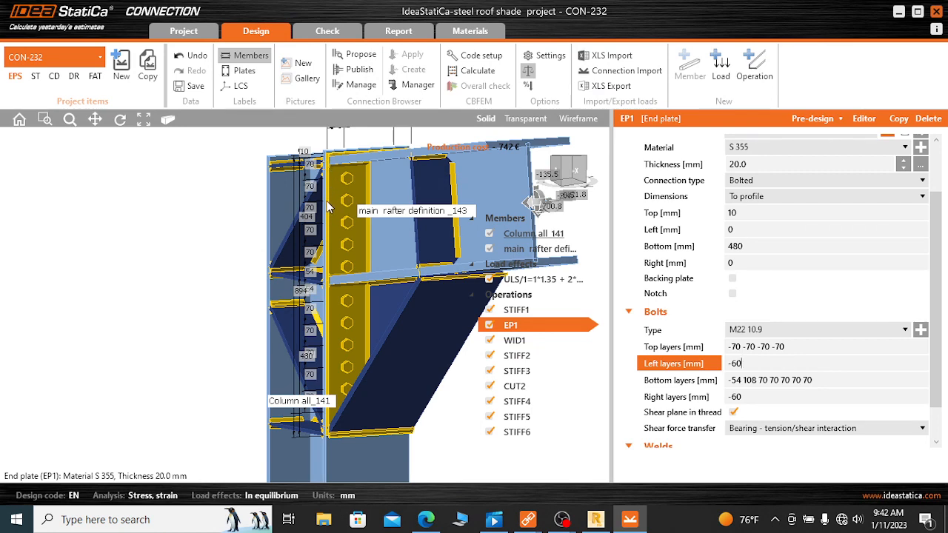
pyautogui.scroll(3, 342, 192)
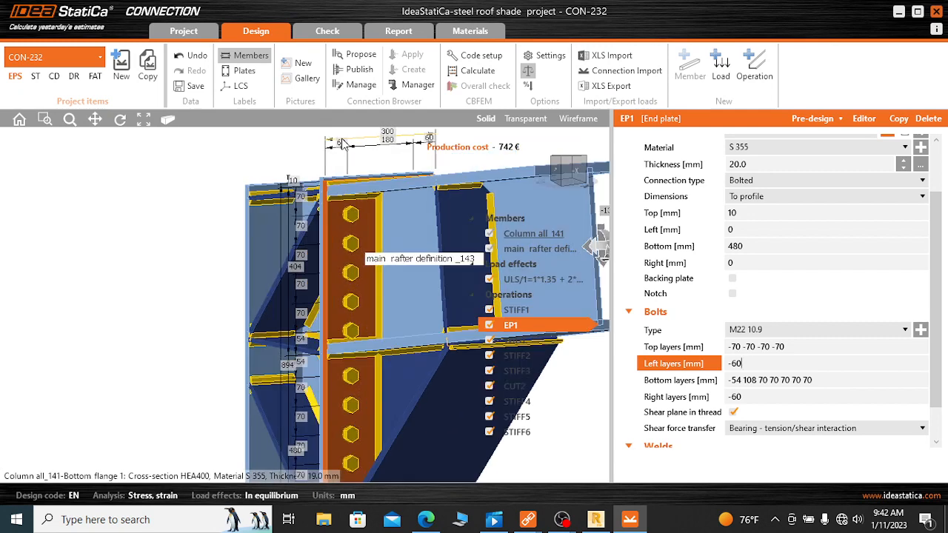
pyautogui.scroll(-3, 339, 148)
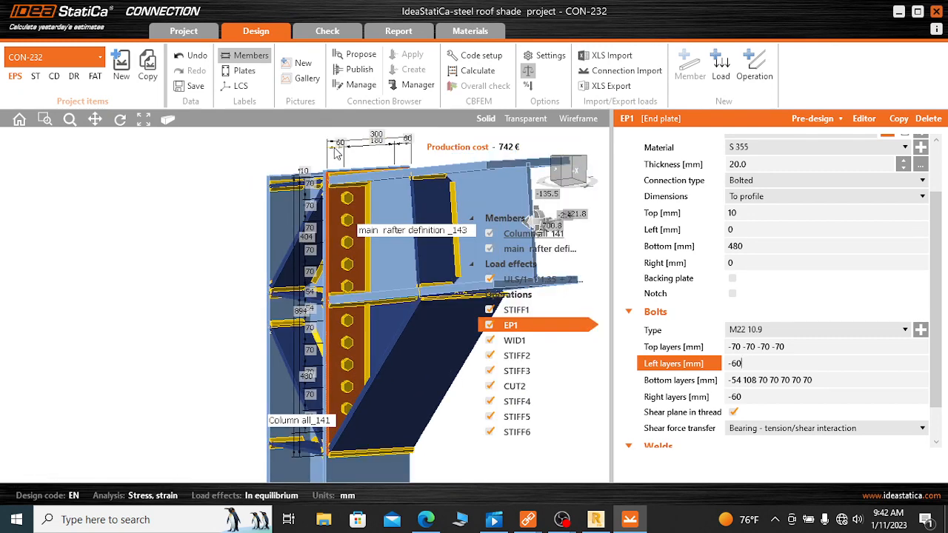
# Step: Compare the left, bottom and right bolt layers of end plate EP1 with the dimensioned bolt rows, inspecting the plate from both sides
pyautogui.scroll(-2, 343, 210)
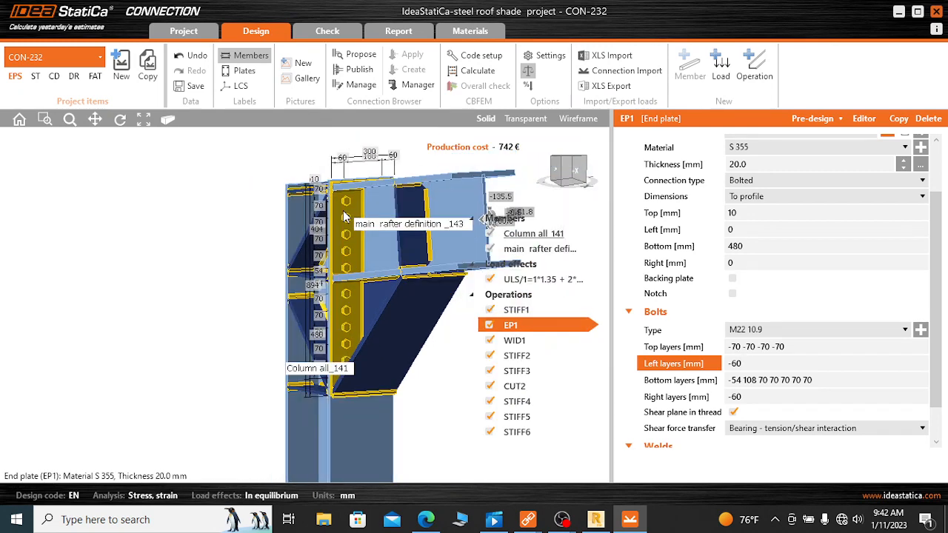
pyautogui.click(343, 292)
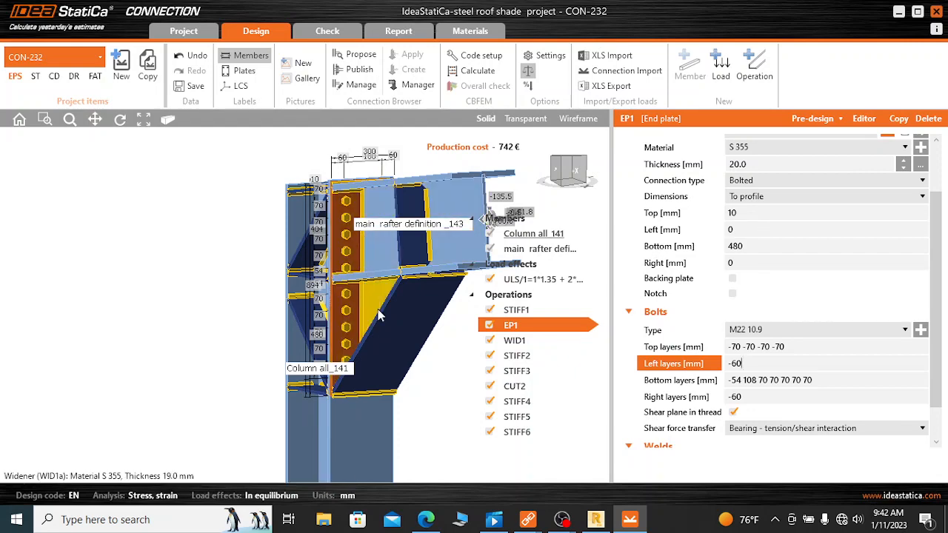
pyautogui.scroll(3, 347, 328)
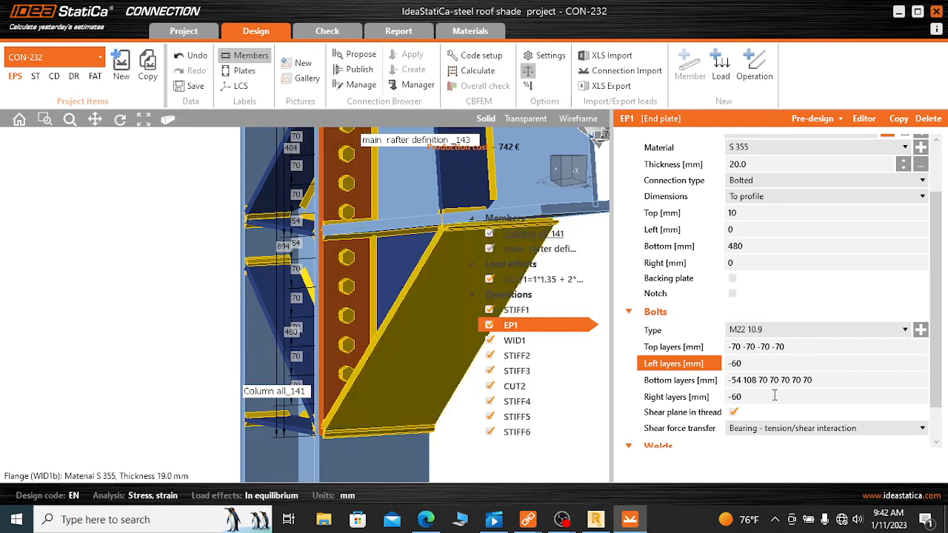
pyautogui.scroll(2, 288, 248)
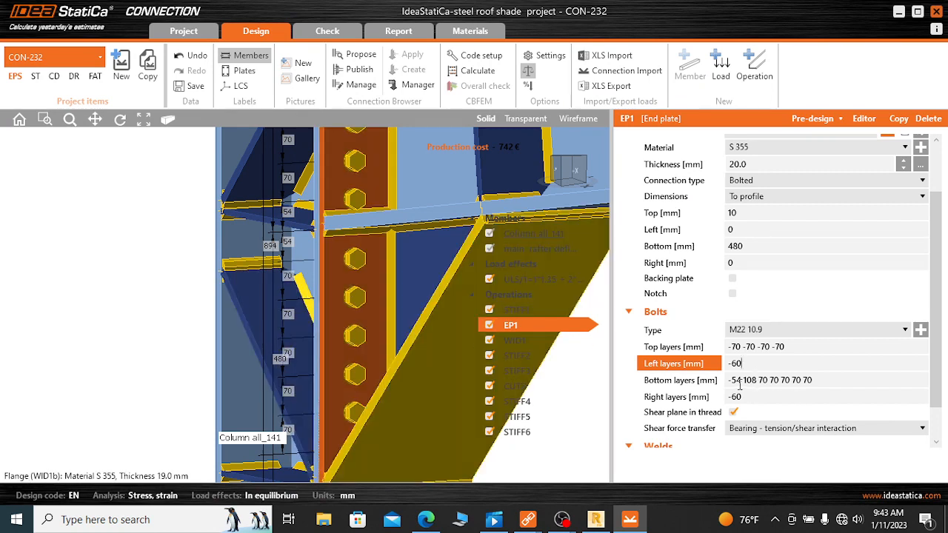
pyautogui.scroll(2, 300, 280)
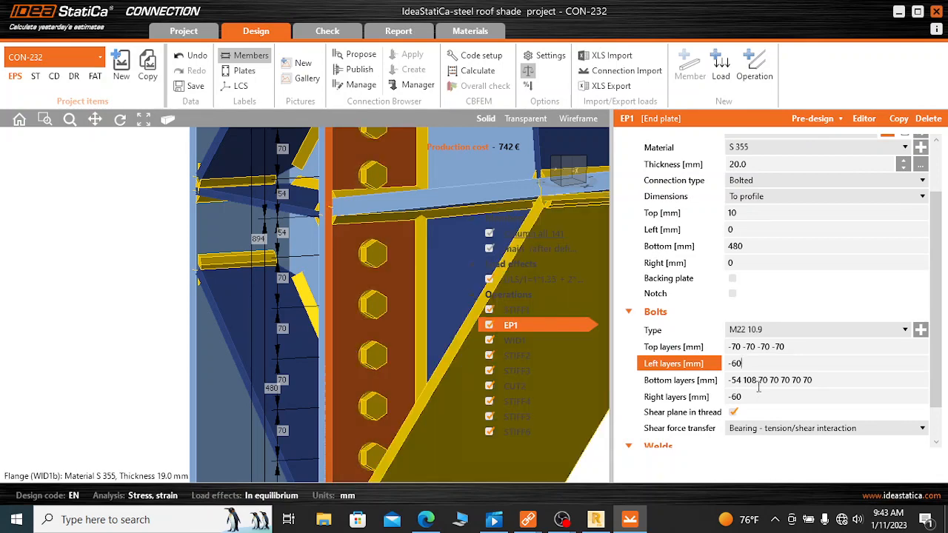
pyautogui.scroll(-2, 333, 230)
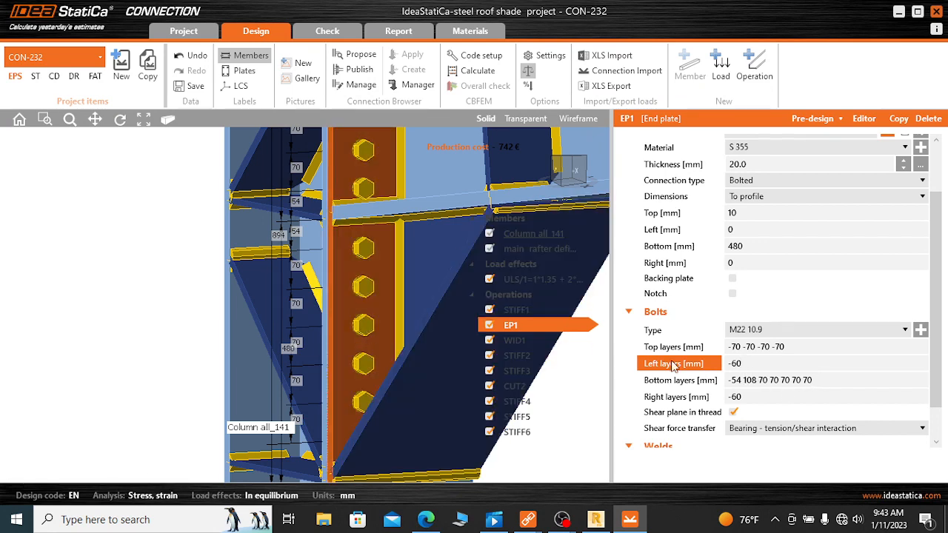
pyautogui.scroll(-3, 396, 275)
pyautogui.scroll(4, 363, 345)
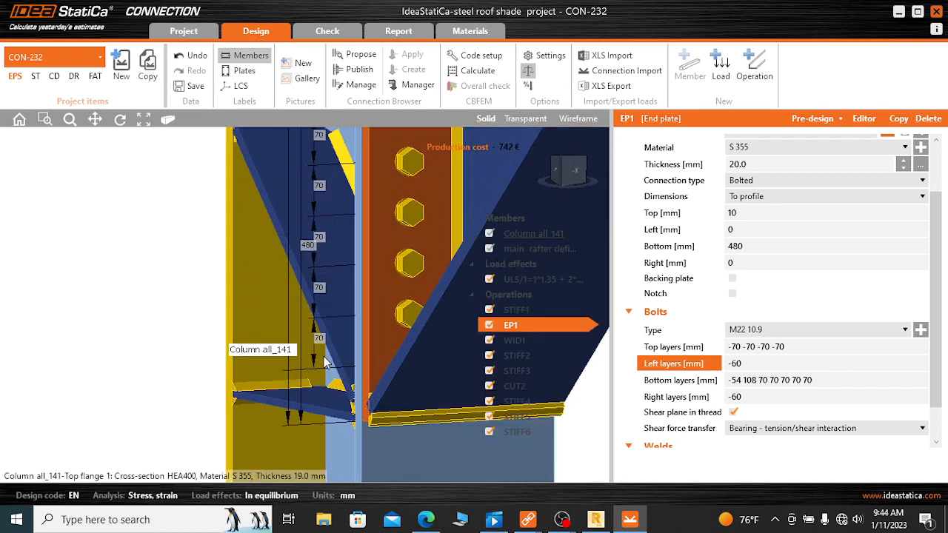
pyautogui.scroll(-4, 352, 340)
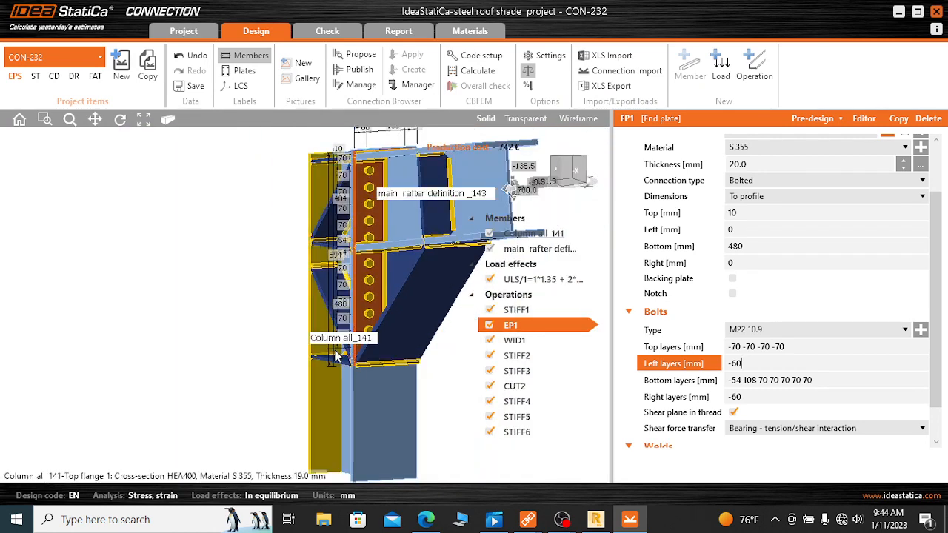
pyautogui.click(570, 163)
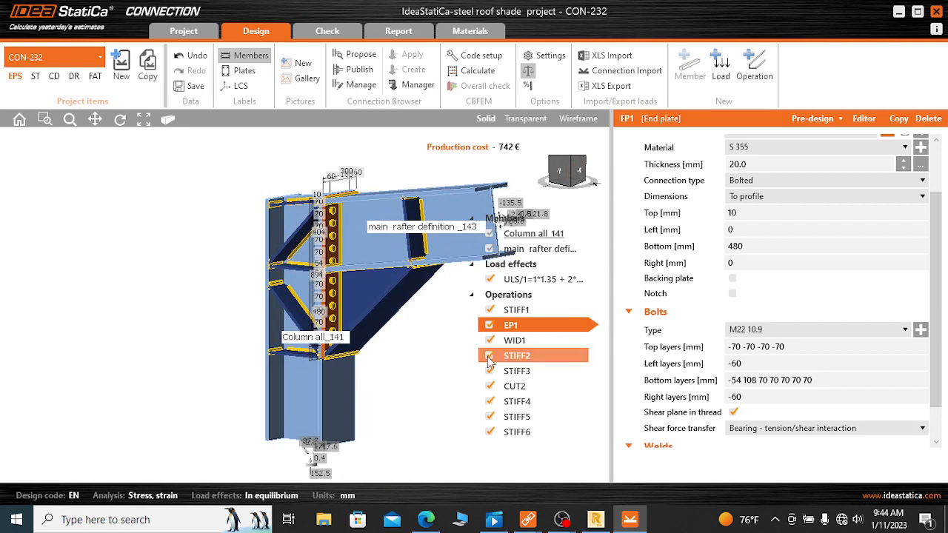
pyautogui.scroll(-1, 794, 394)
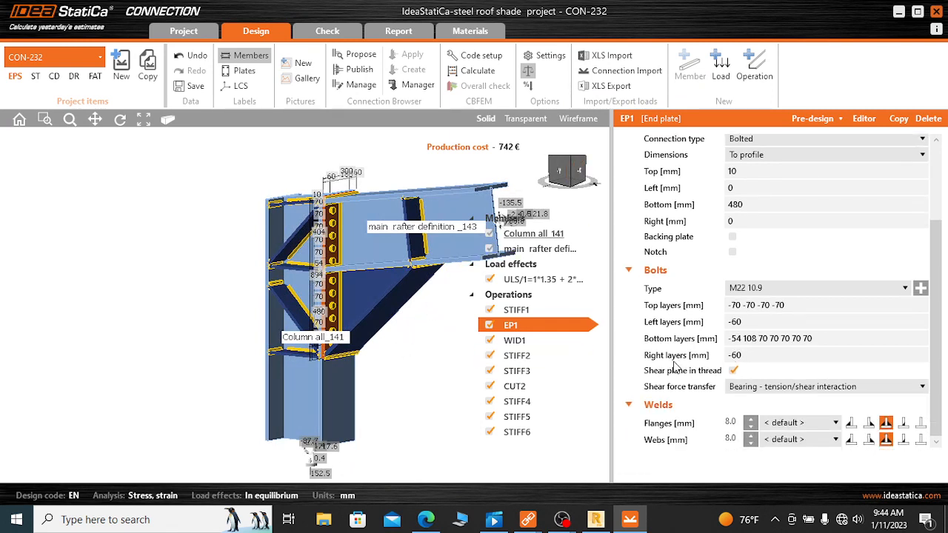
pyautogui.click(572, 172)
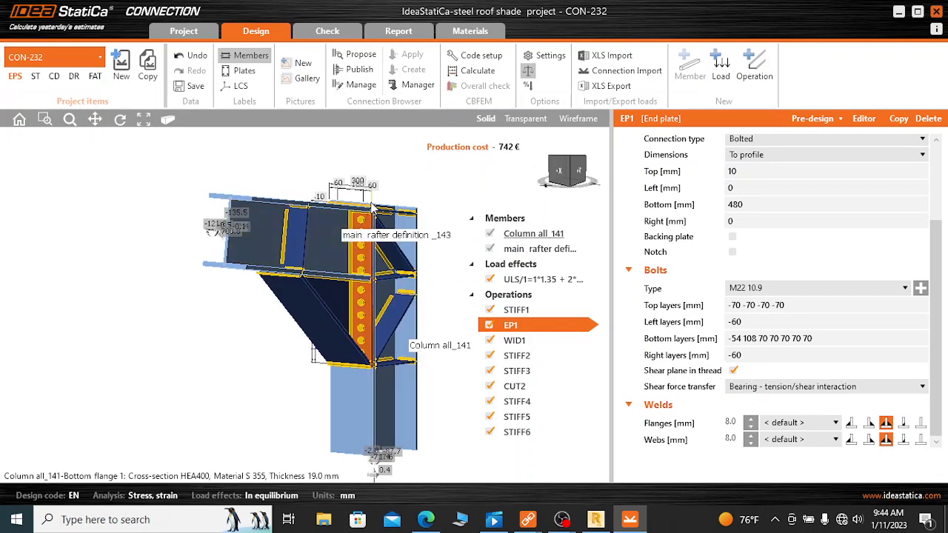
pyautogui.scroll(3, 371, 245)
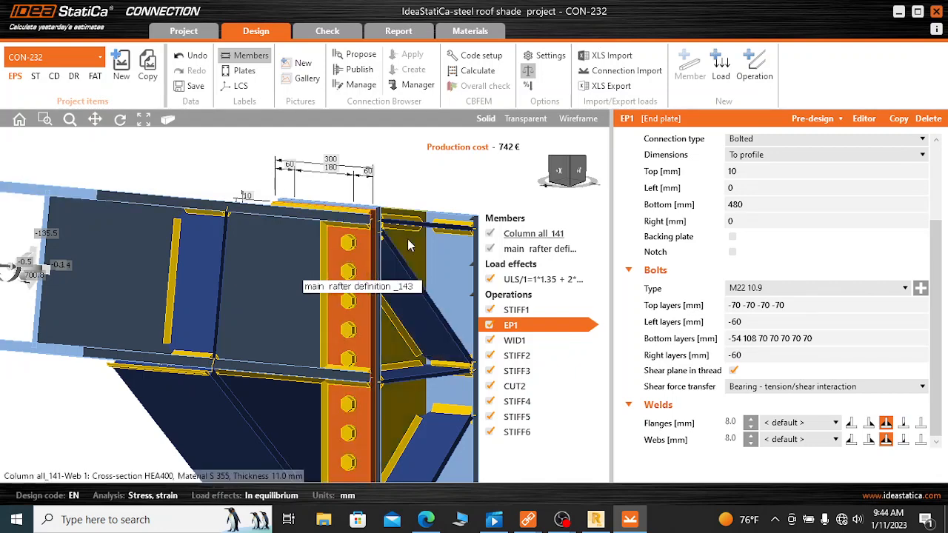
# Step: Set the weld material of end plate EP1 to S 355 for both flanges and webs
pyautogui.click(580, 161)
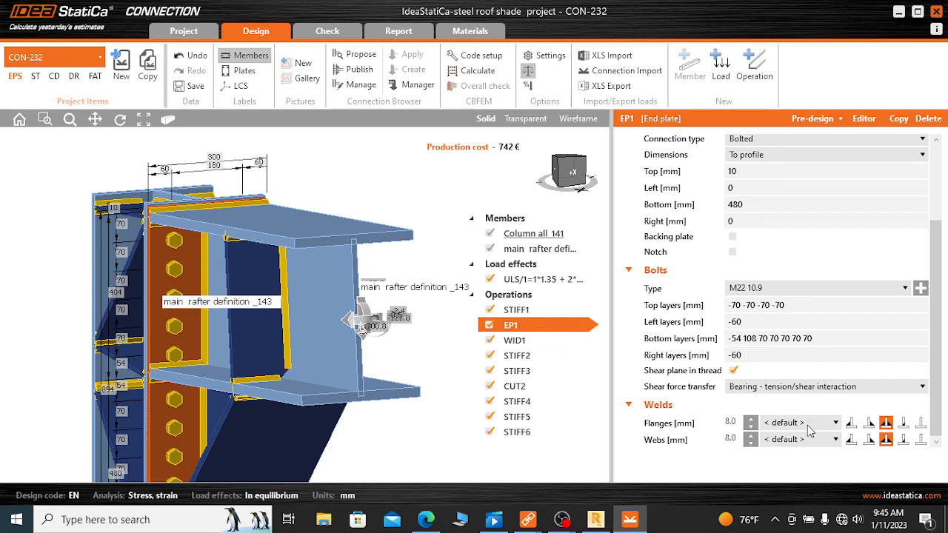
pyautogui.click(832, 424)
pyautogui.click(776, 449)
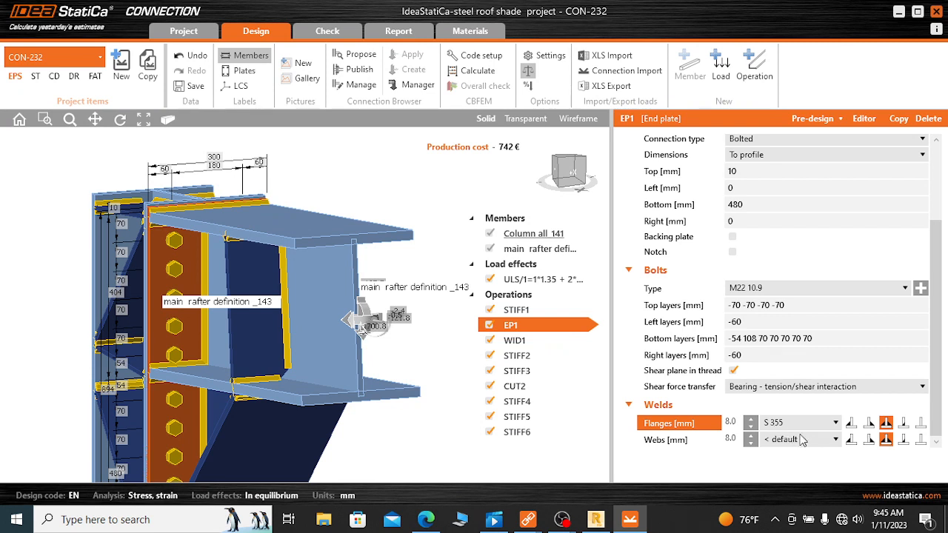
pyautogui.click(836, 439)
pyautogui.click(771, 465)
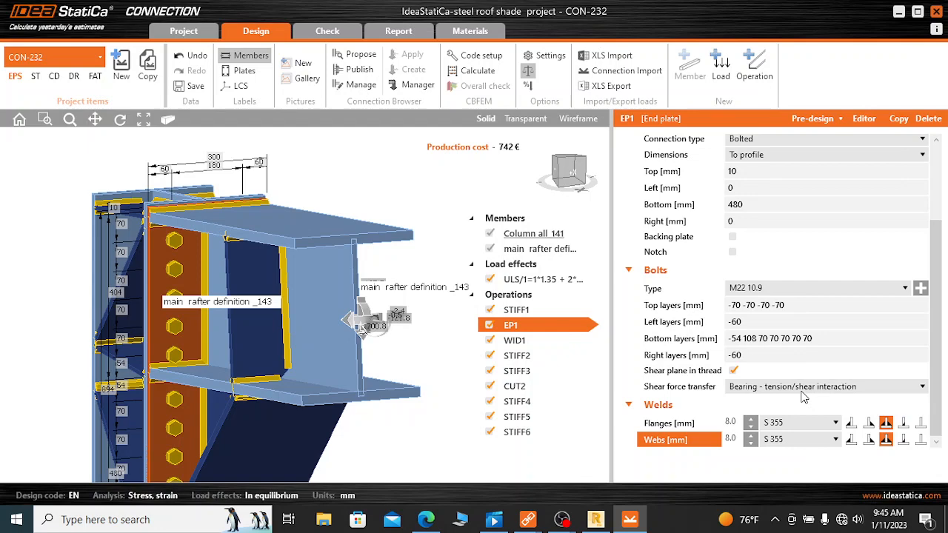
# Step: Select the upper diagonal column stiffener STIFF4 and set the material of all its welds to S 355
pyautogui.scroll(3, 770, 267)
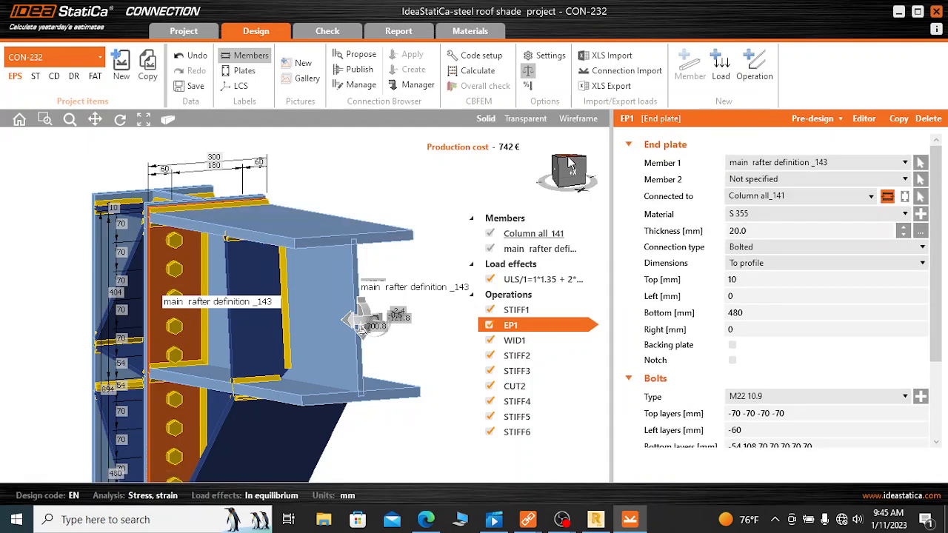
pyautogui.moveTo(568, 157); pyautogui.dragTo(547, 166)
pyautogui.scroll(-3, 482, 164)
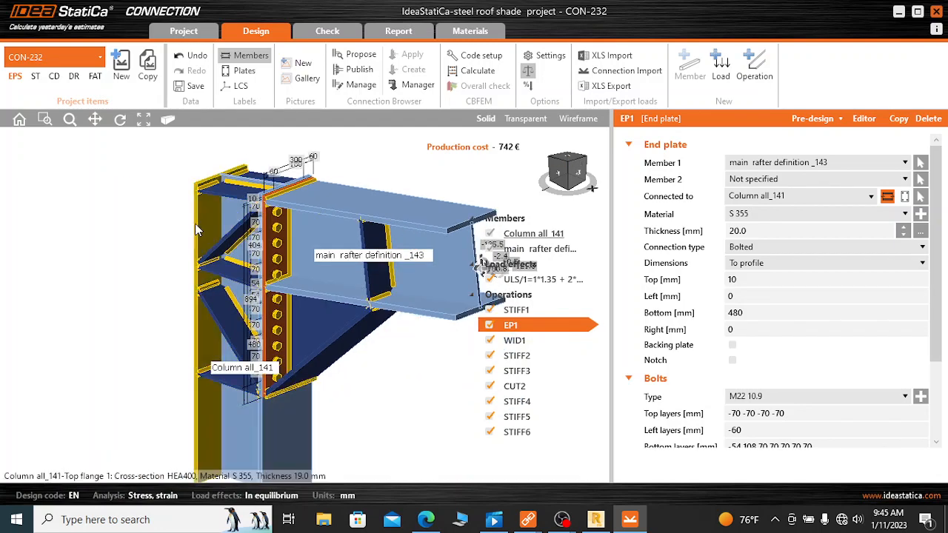
pyautogui.scroll(3, 196, 230)
pyautogui.click(249, 255)
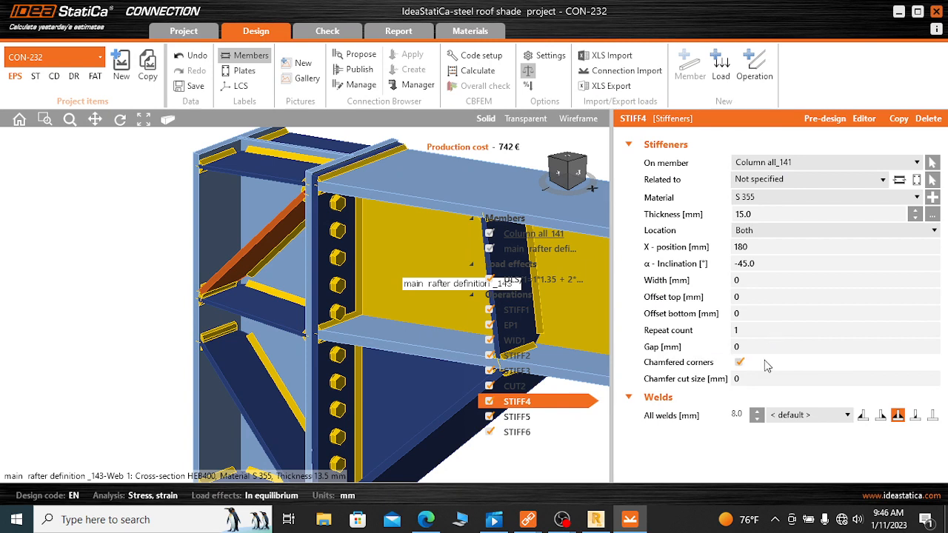
pyautogui.click(849, 415)
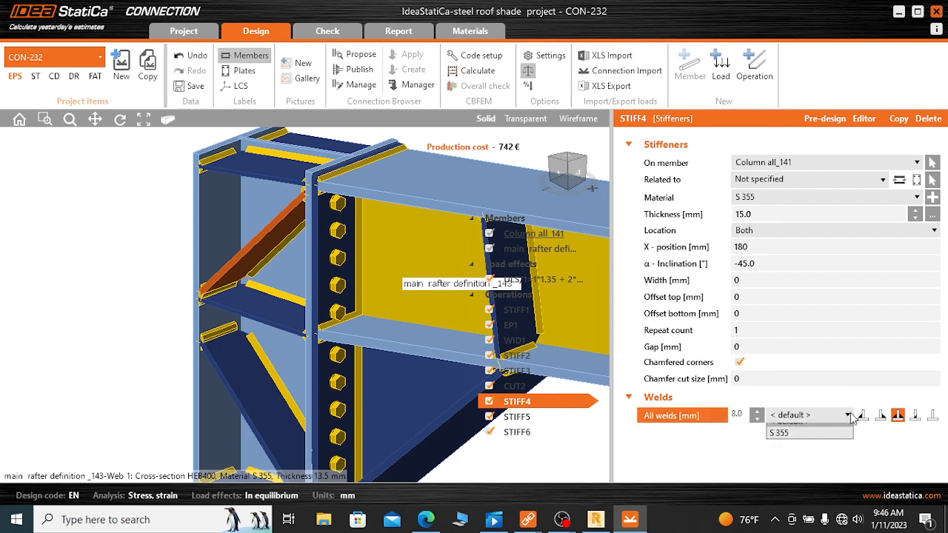
pyautogui.click(782, 442)
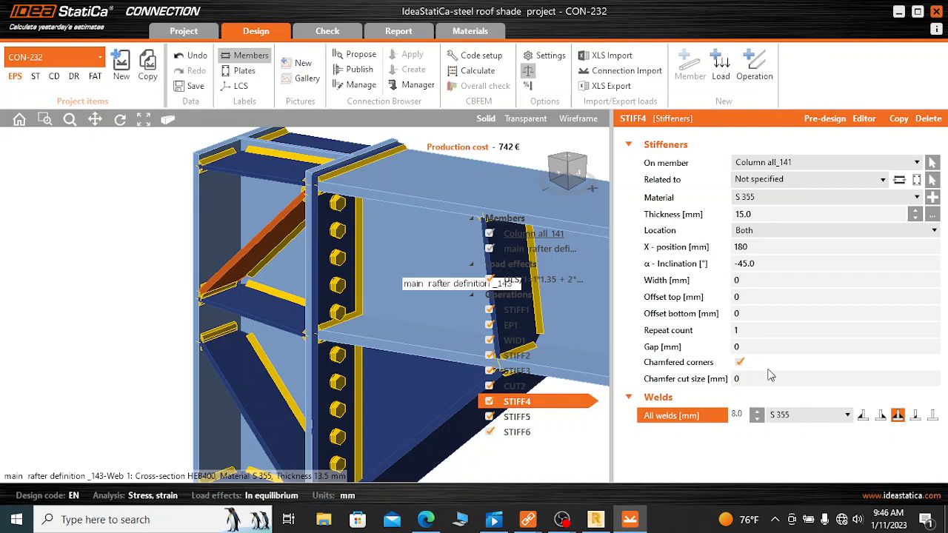
# Step: Check the weld material of horizontal stiffener STIFF6 and set all welds of the lower diagonal stiffener STIFF5 to S 355
pyautogui.click(270, 326)
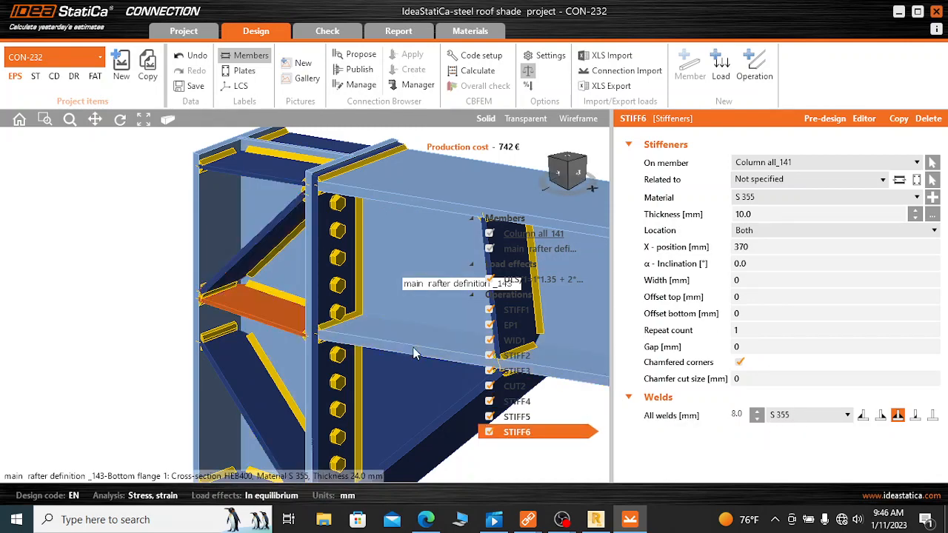
pyautogui.click(241, 391)
pyautogui.click(825, 416)
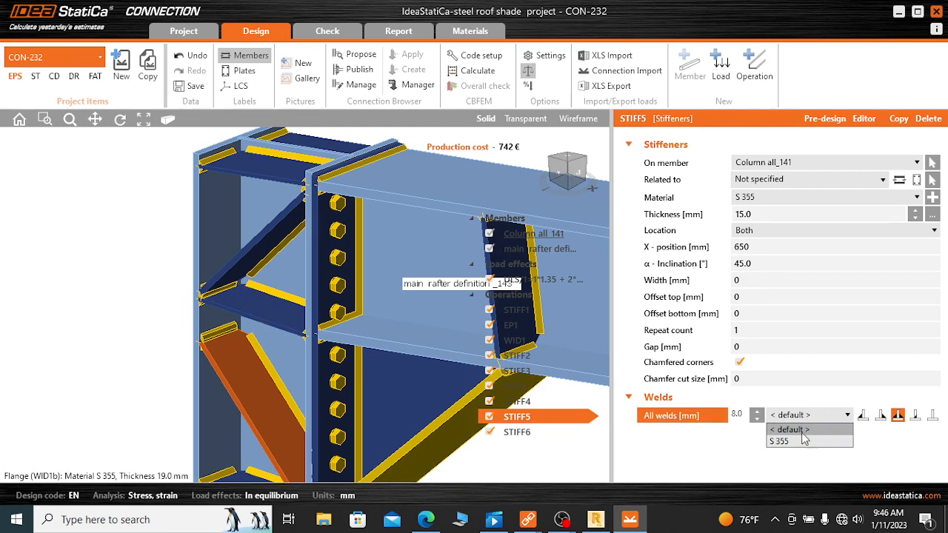
pyautogui.click(804, 440)
# Step: Set the material of all welds of STIFF2, the horizontal column stiffener at the haunch's lower end, to S 355
pyautogui.scroll(-3, 334, 323)
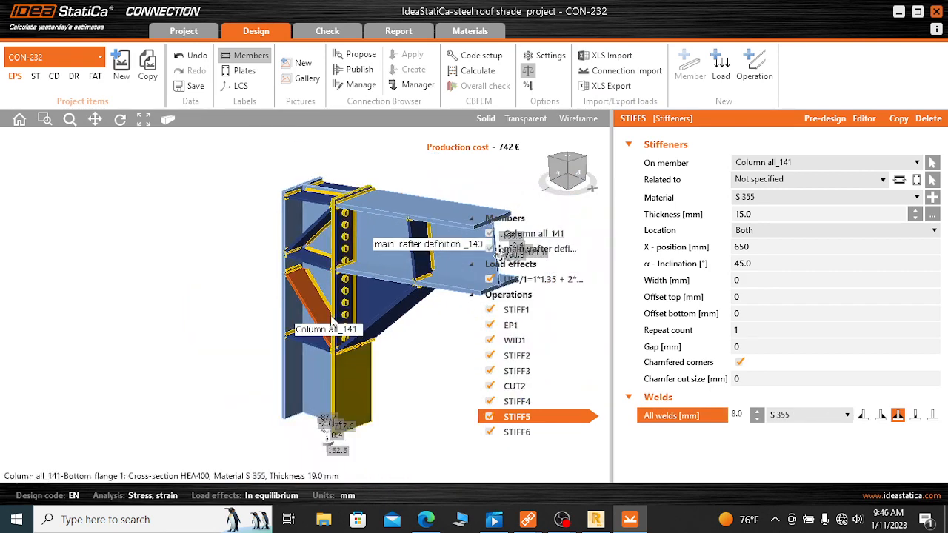
pyautogui.scroll(5, 333, 323)
pyautogui.click(516, 356)
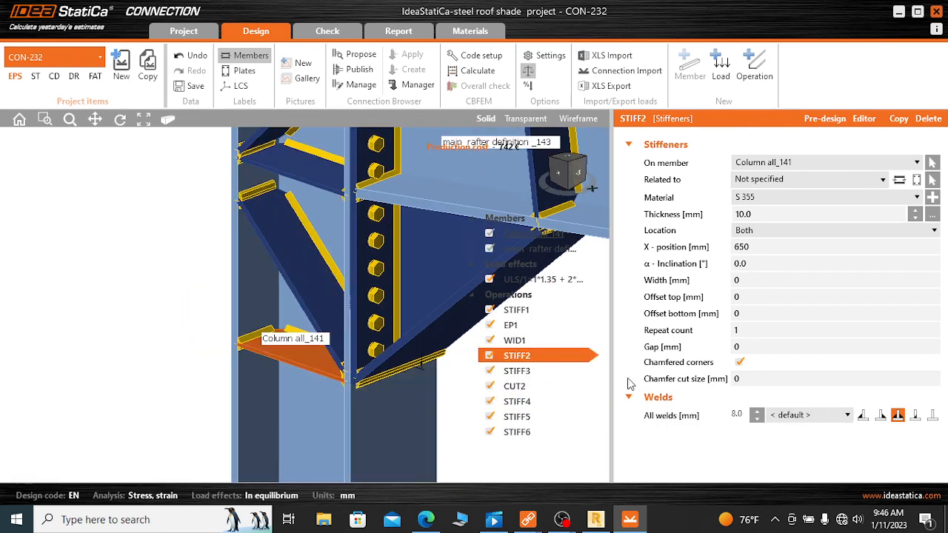
pyautogui.click(822, 415)
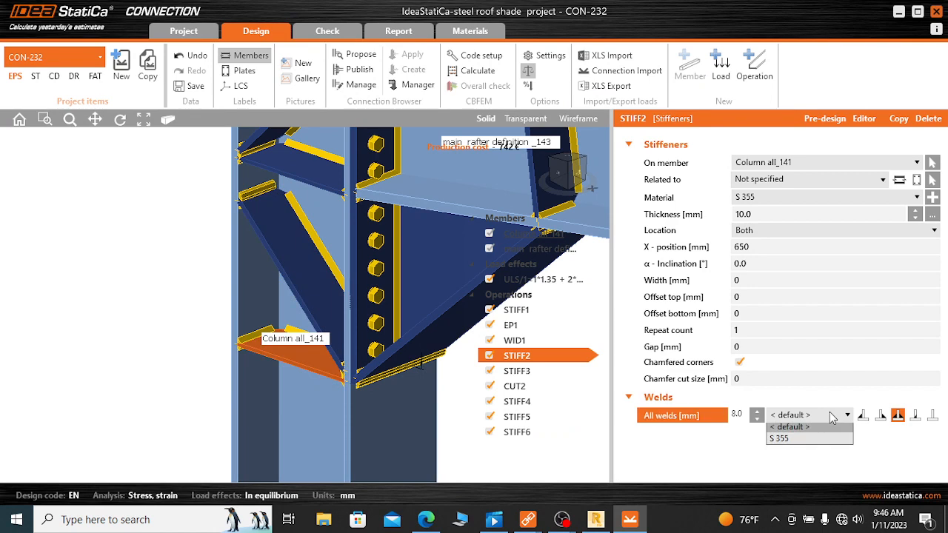
pyautogui.click(787, 441)
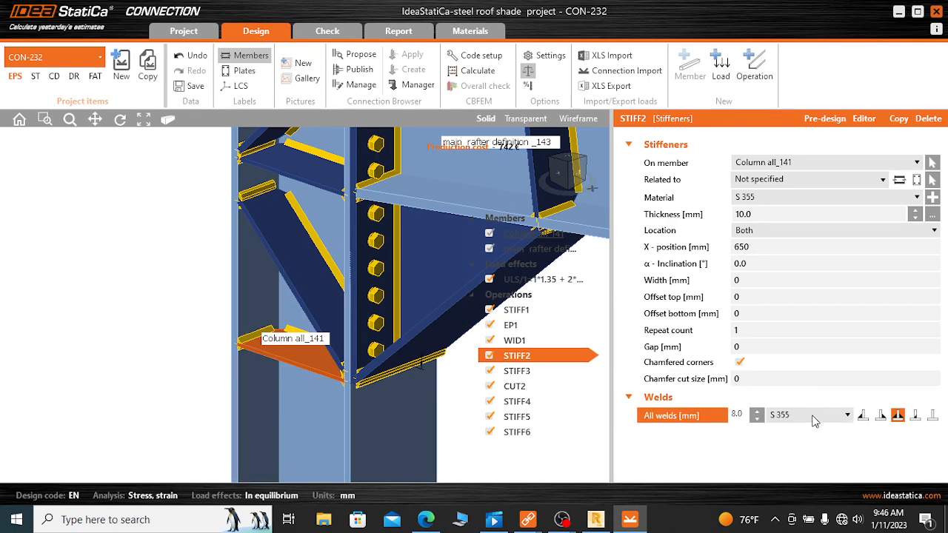
# Step: Select the rafter web stiffener STIFF3 and set the material of all its welds to S 355
pyautogui.scroll(-4, 299, 348)
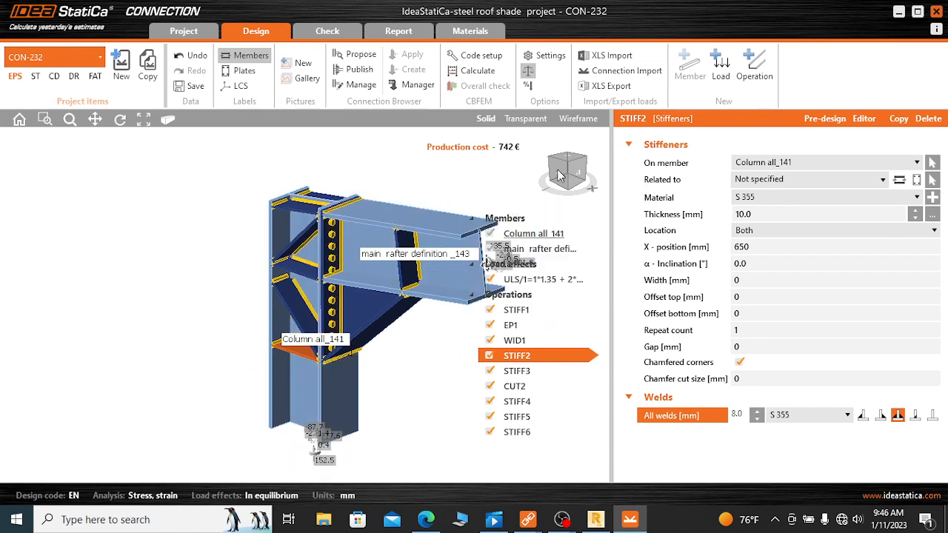
pyautogui.click(407, 280)
pyautogui.click(843, 416)
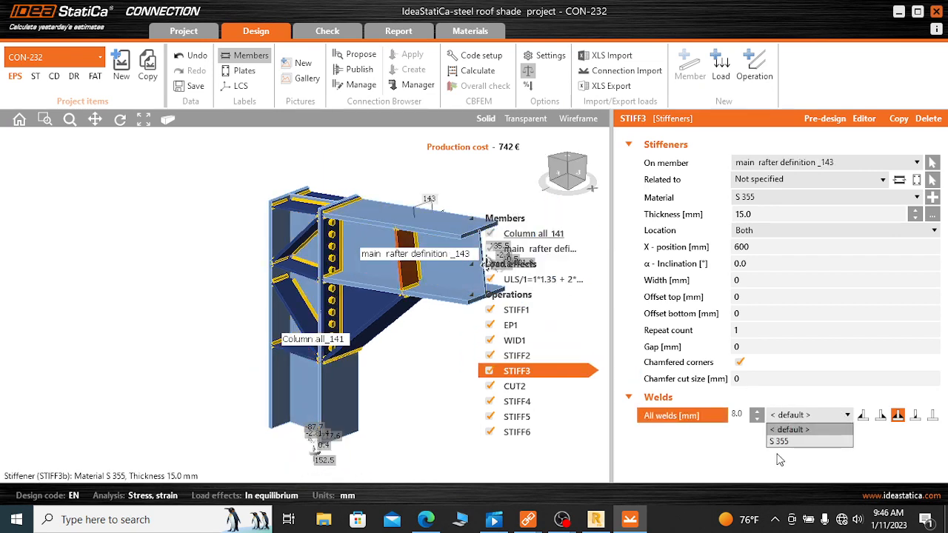
pyautogui.click(793, 444)
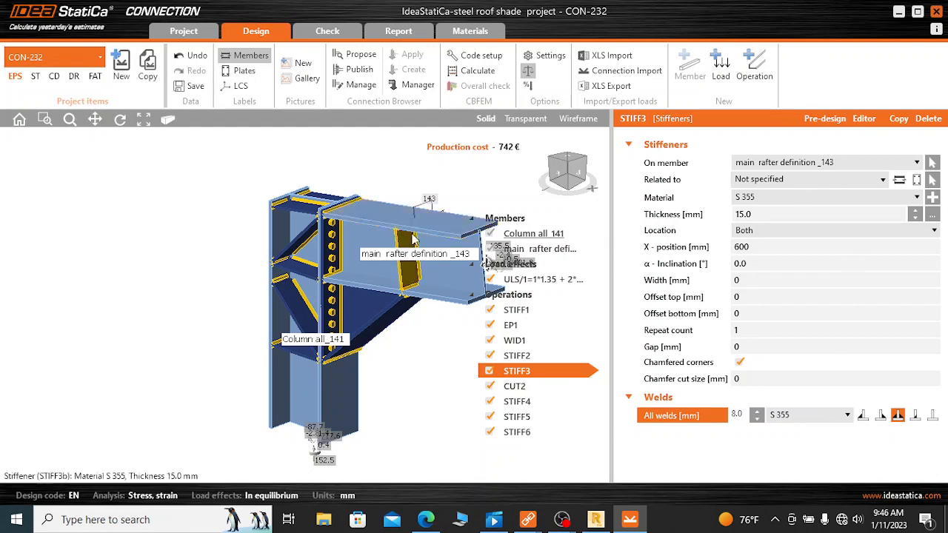
# Step: Check the weld settings of haunch widener WID1 and diagonal stiffener STIFF5, examining the connection from the opposite side
pyautogui.click(567, 165)
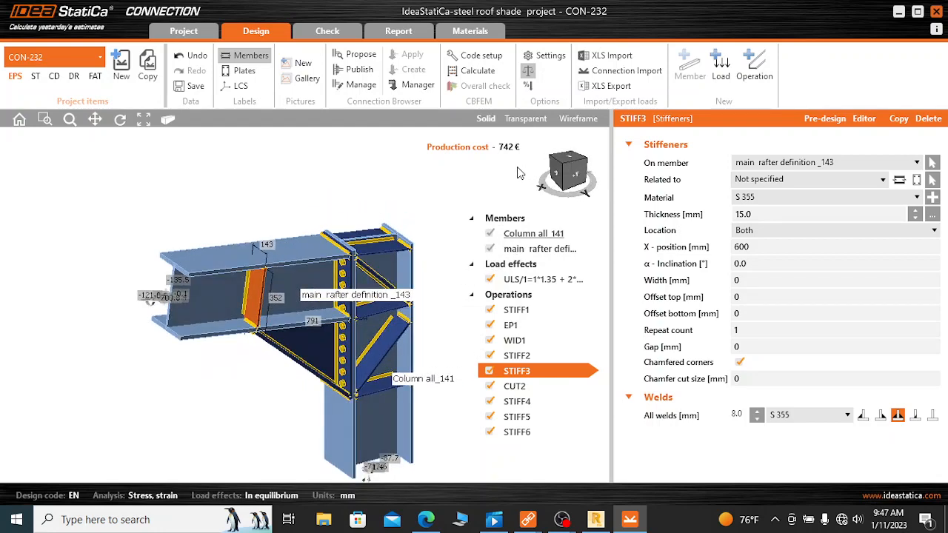
pyautogui.scroll(4, 321, 281)
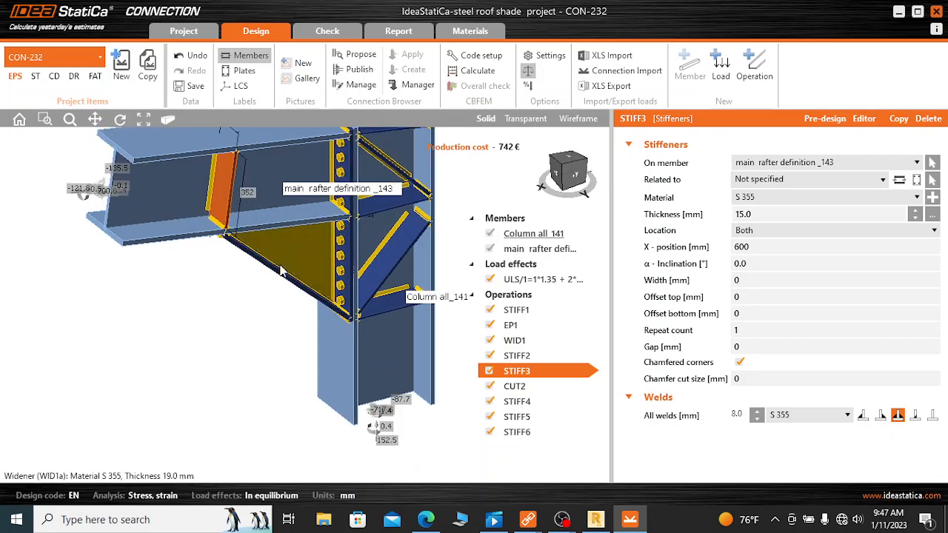
pyautogui.click(291, 262)
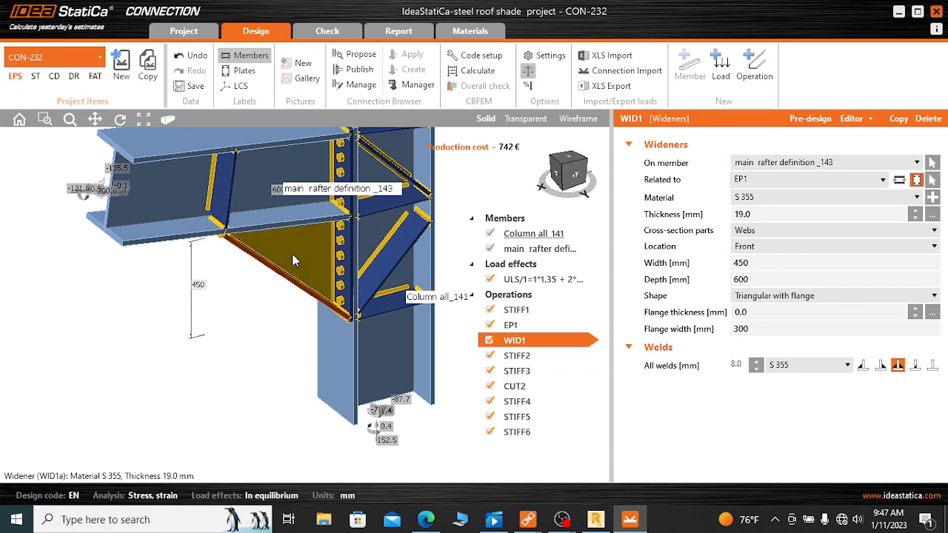
pyautogui.click(406, 247)
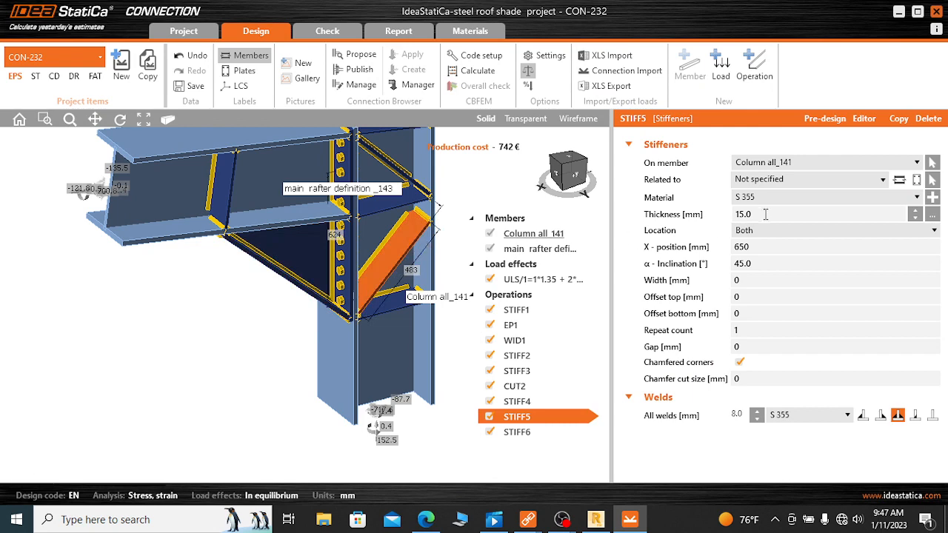
pyautogui.moveTo(563, 172); pyautogui.dragTo(622, 168)
pyautogui.scroll(-3, 398, 214)
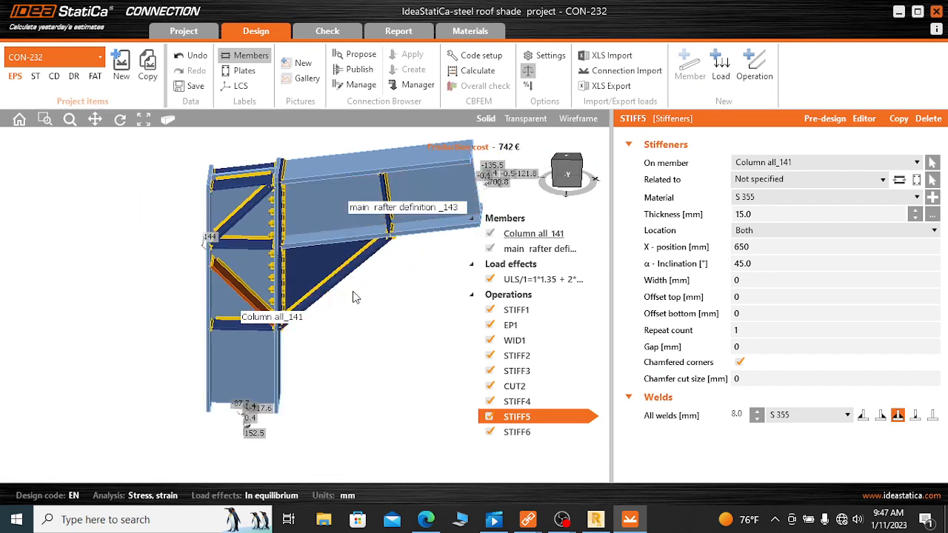
pyautogui.scroll(-2, 353, 291)
pyautogui.scroll(2, 444, 156)
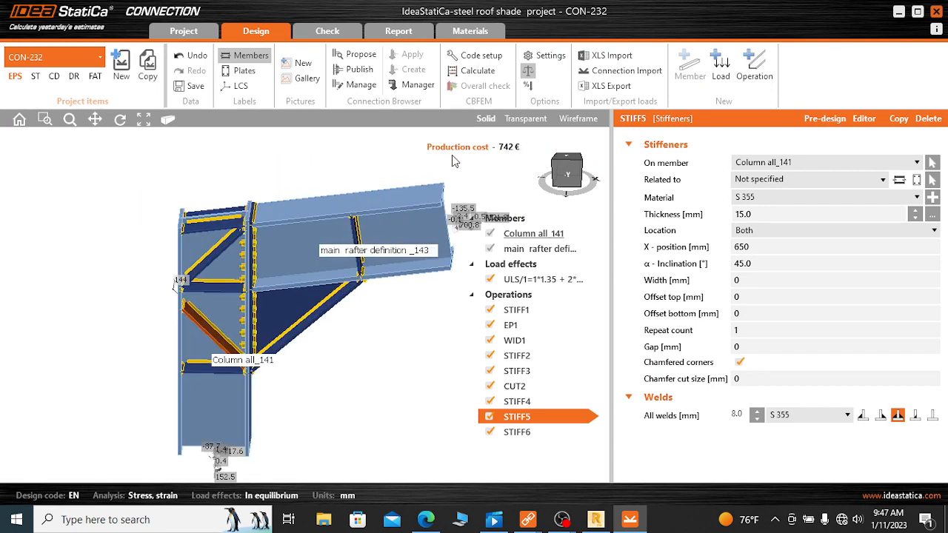
# Step: Run the stress/strain analysis of connection CON-232 and examine the overall check on the end plate and haunch
pyautogui.scroll(-1, 476, 176)
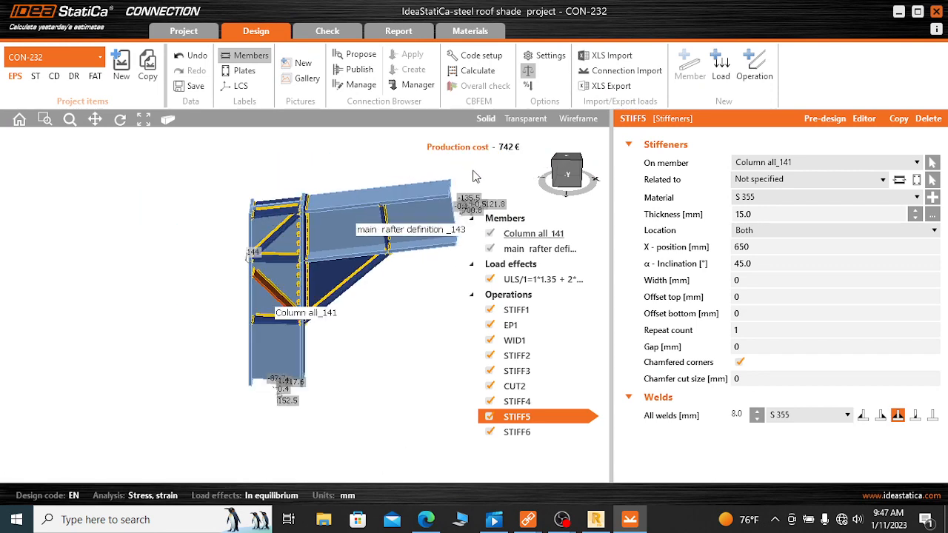
pyautogui.click(478, 74)
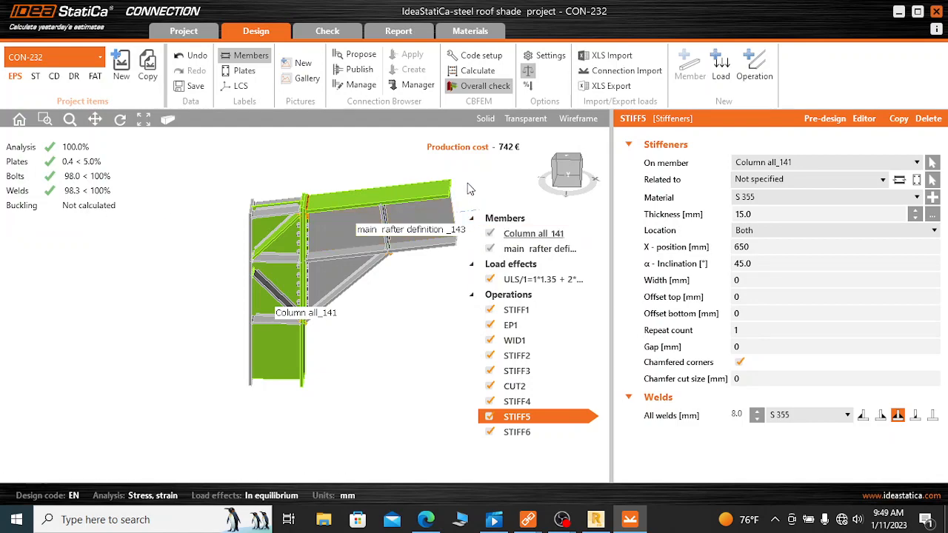
pyautogui.click(583, 169)
pyautogui.scroll(3, 337, 215)
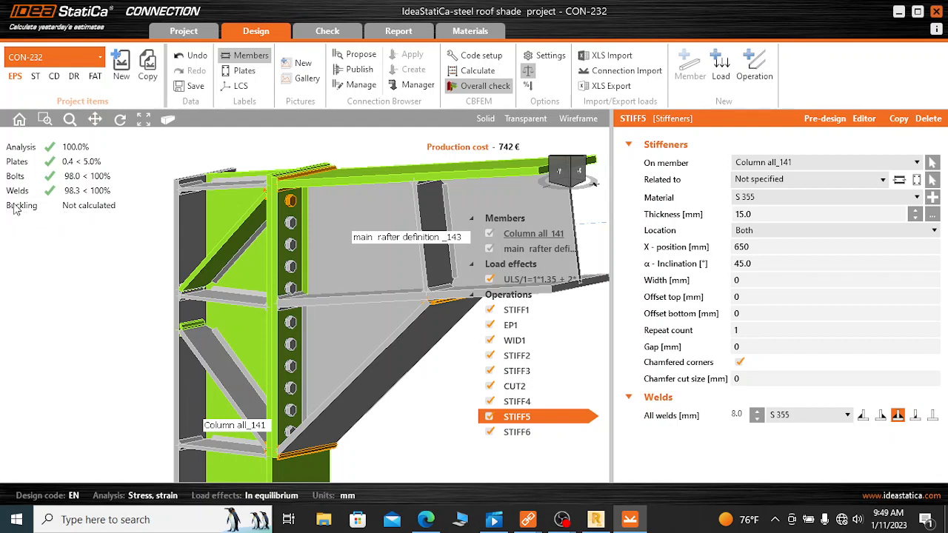
# Step: Run the Stress/strain - Buckling analysis for CON-232 to determine the critical load factors
pyautogui.click(331, 31)
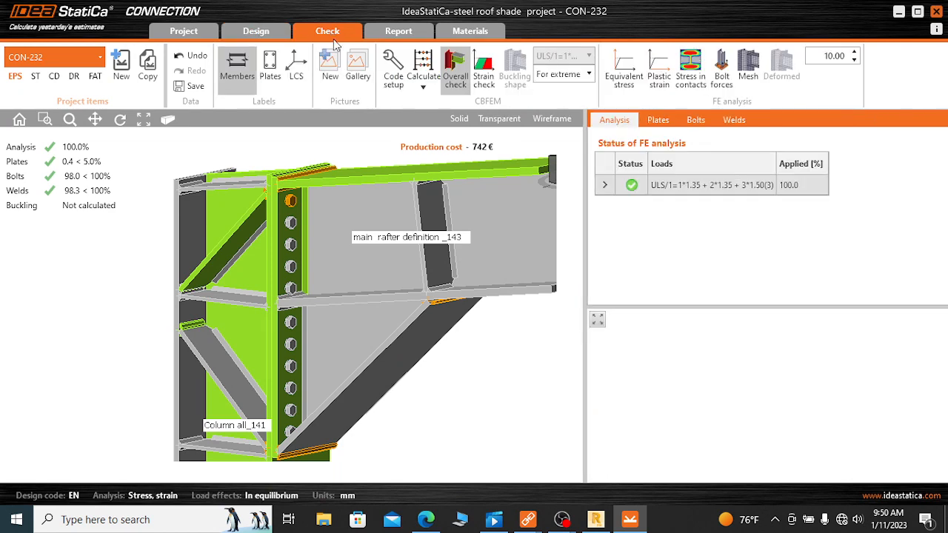
pyautogui.click(423, 89)
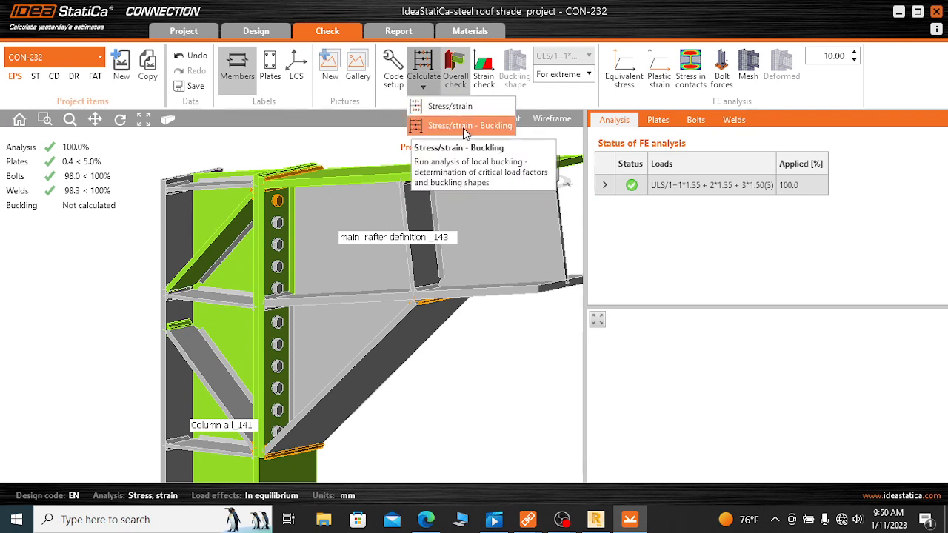
pyautogui.click(461, 127)
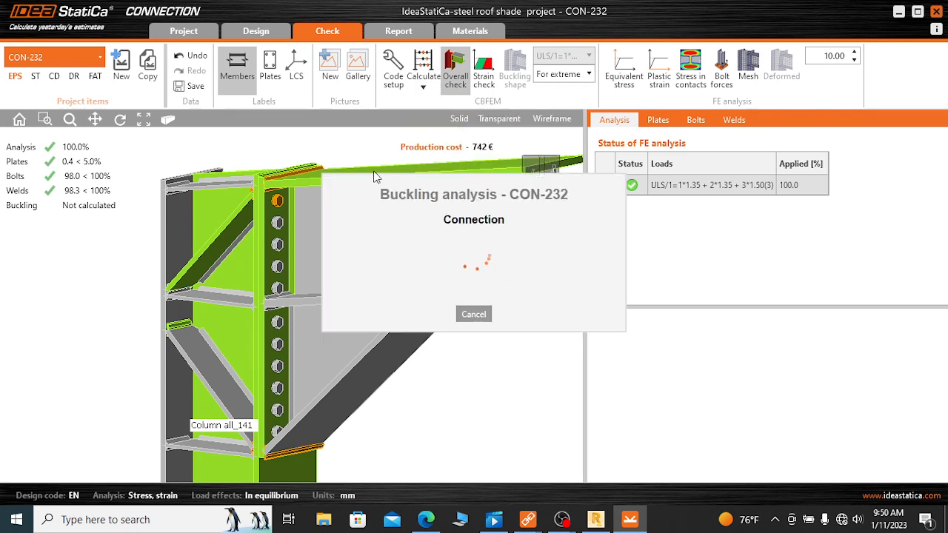
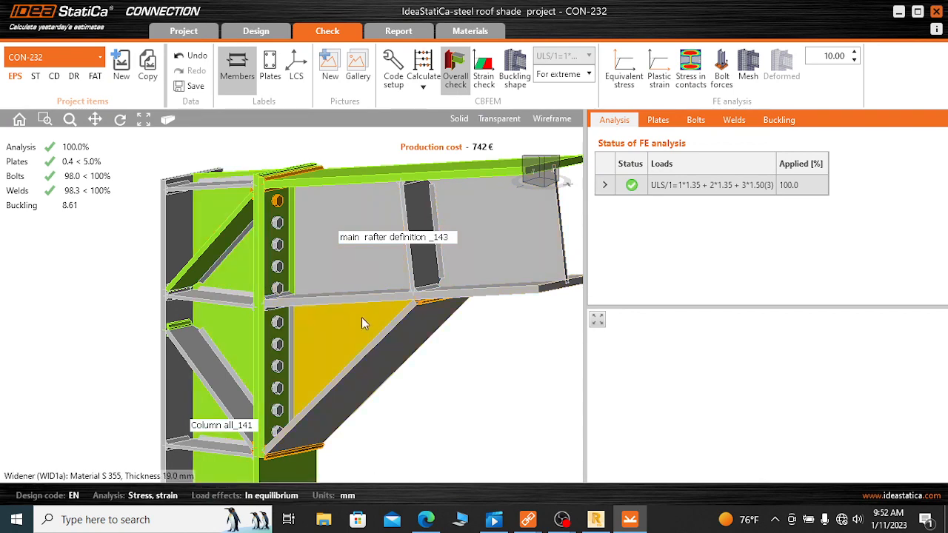
# Step: Review the FE analysis status, the local buckling factors of the joint and the plate check of the end plate
pyautogui.scroll(2, 359, 306)
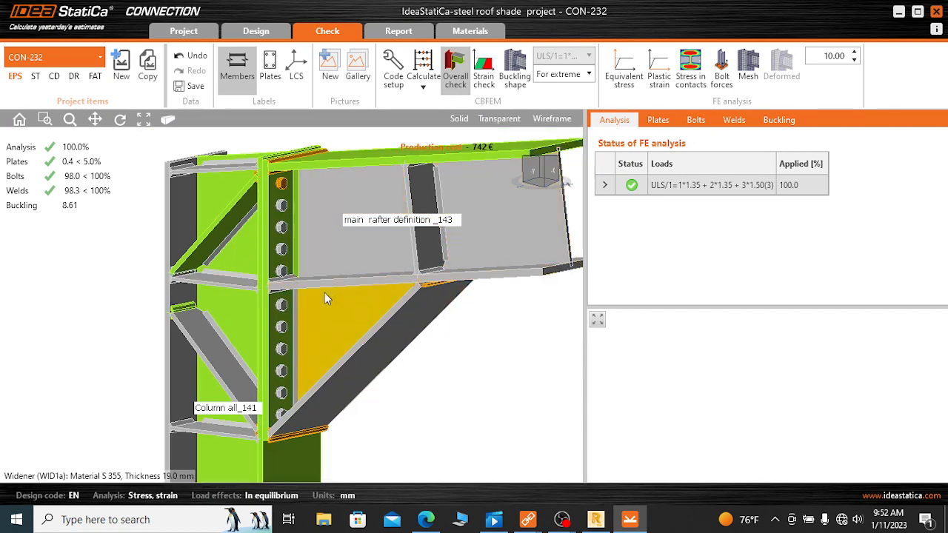
pyautogui.scroll(-3, 338, 293)
pyautogui.scroll(2, 299, 261)
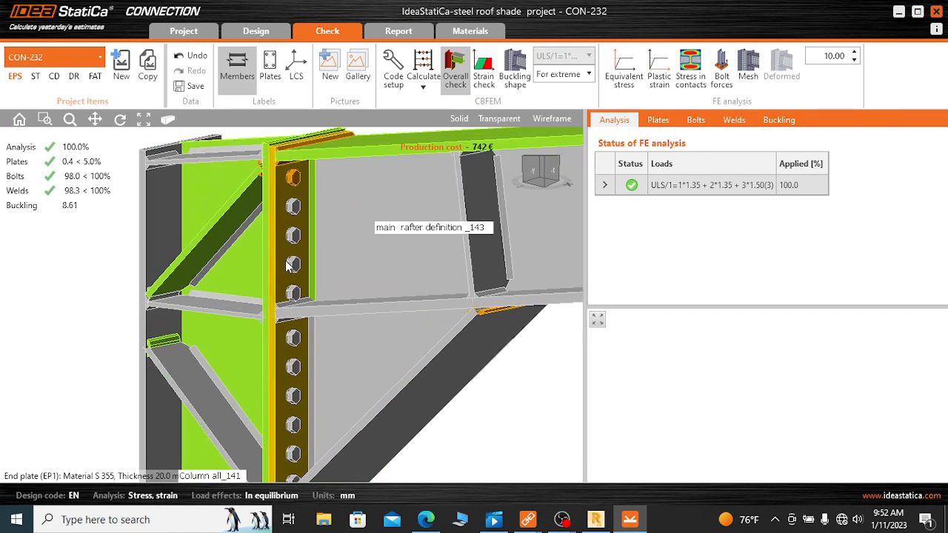
pyautogui.click(636, 189)
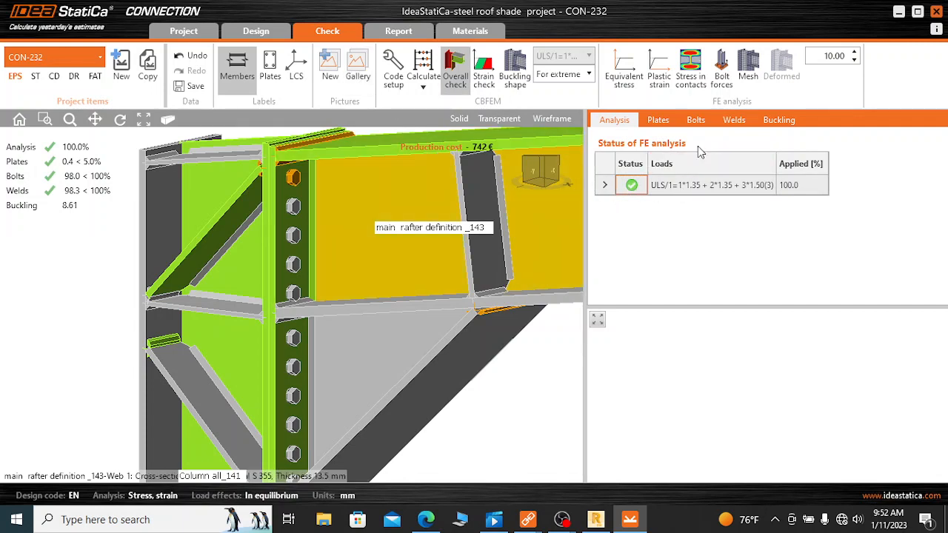
pyautogui.click(780, 121)
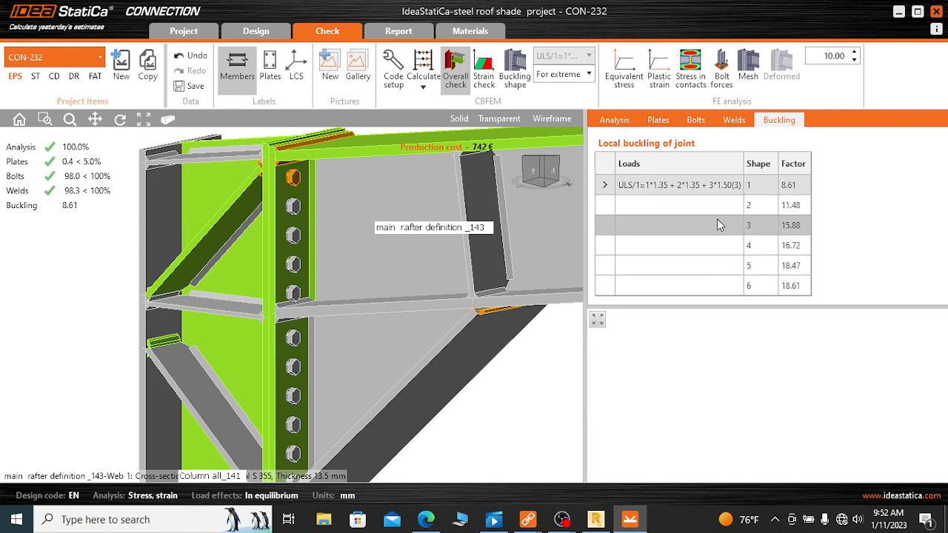
pyautogui.click(761, 207)
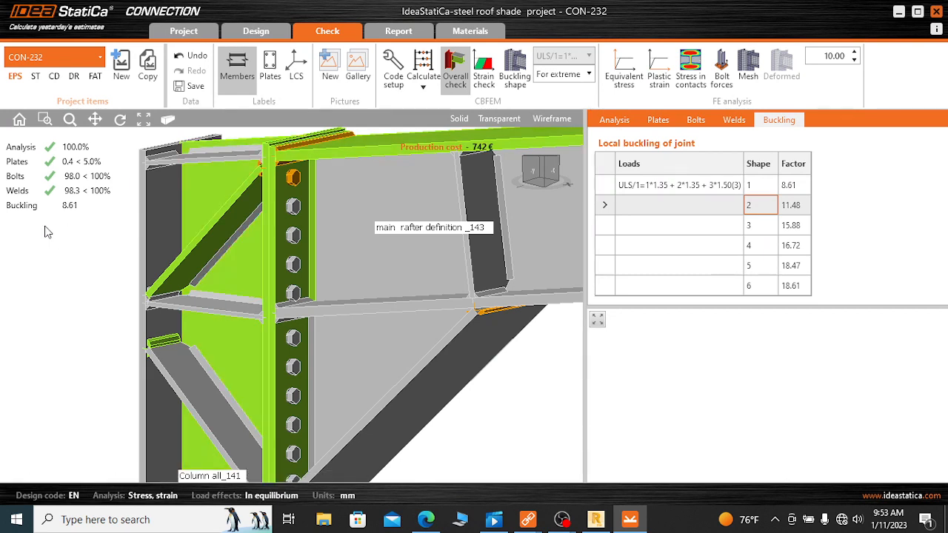
pyautogui.click(281, 229)
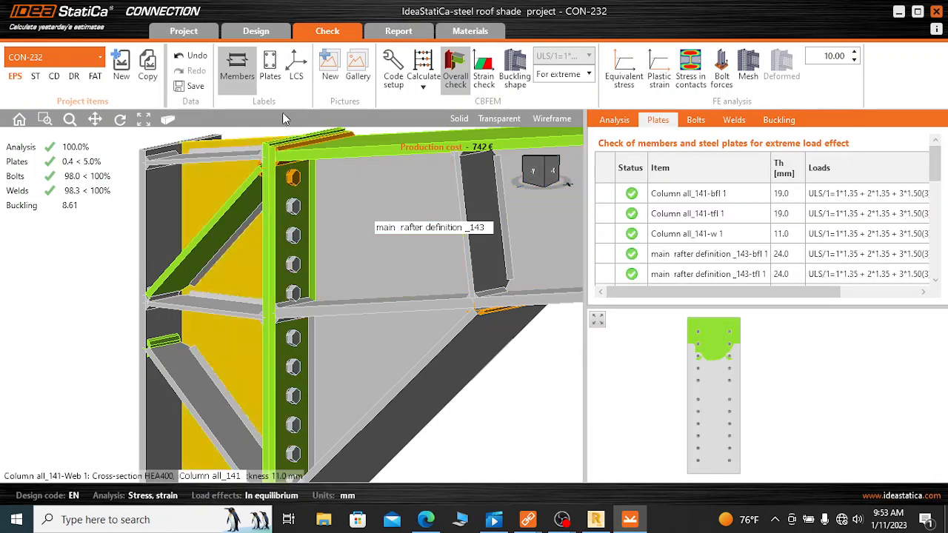
# Step: Set the thickness of end plate EP1 to 25 mm and rerun the stress/strain analysis
pyautogui.click(254, 31)
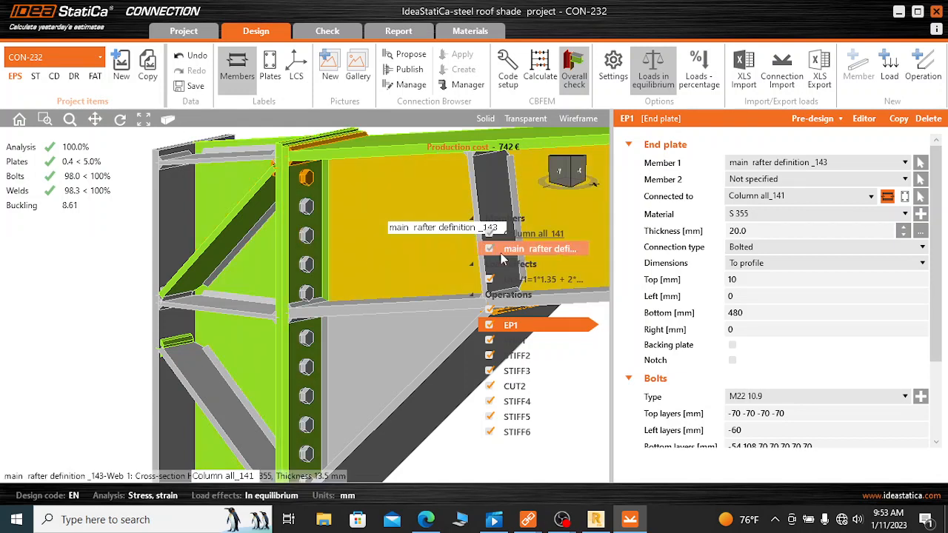
pyautogui.click(757, 231)
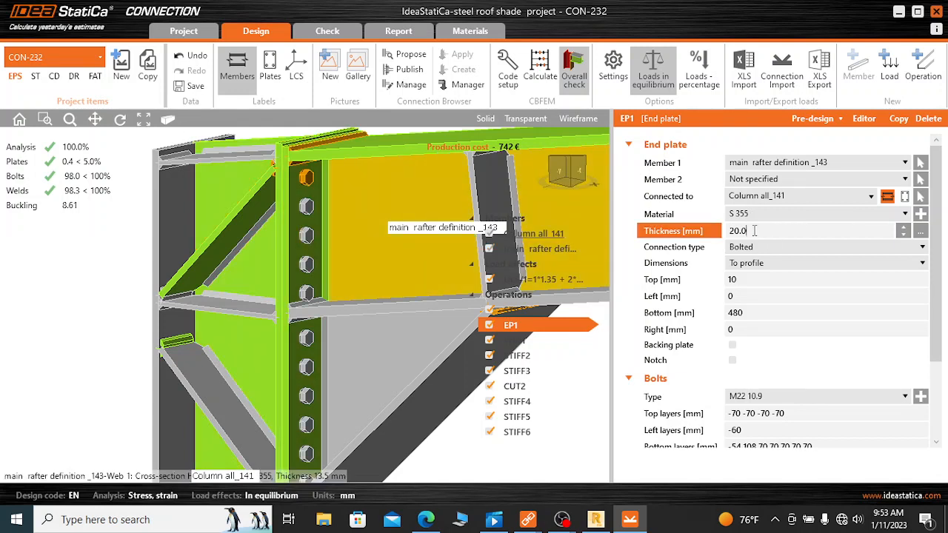
pyautogui.write('25')
pyautogui.click(761, 215)
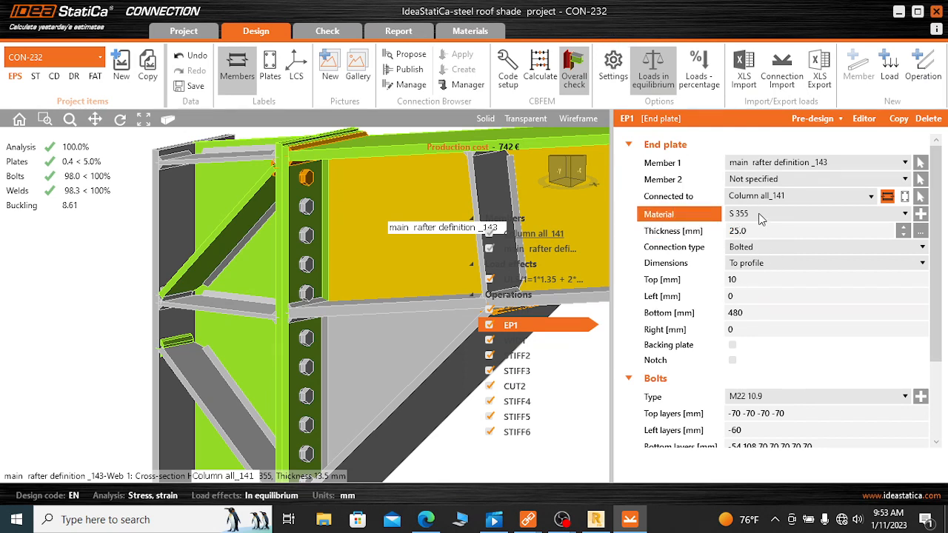
pyautogui.click(755, 253)
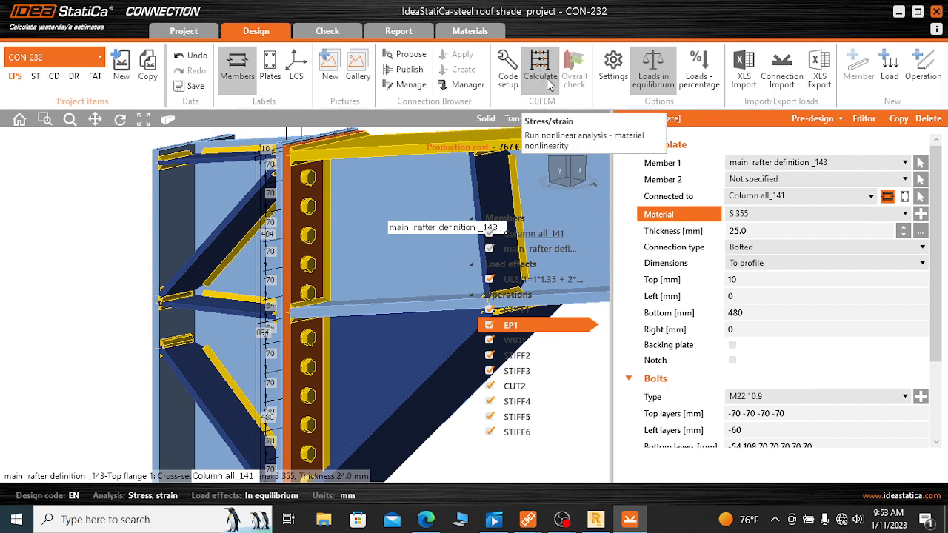
pyautogui.click(544, 83)
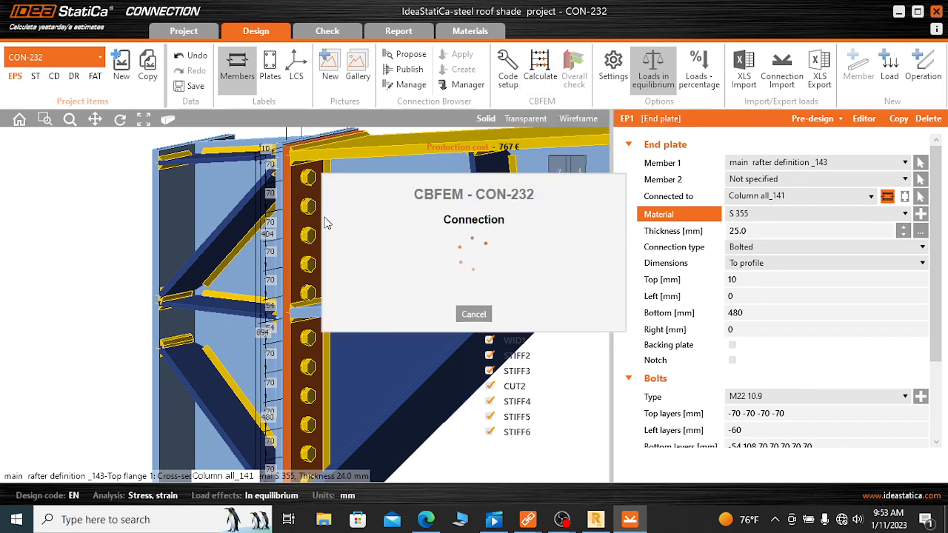
pyautogui.click(562, 519)
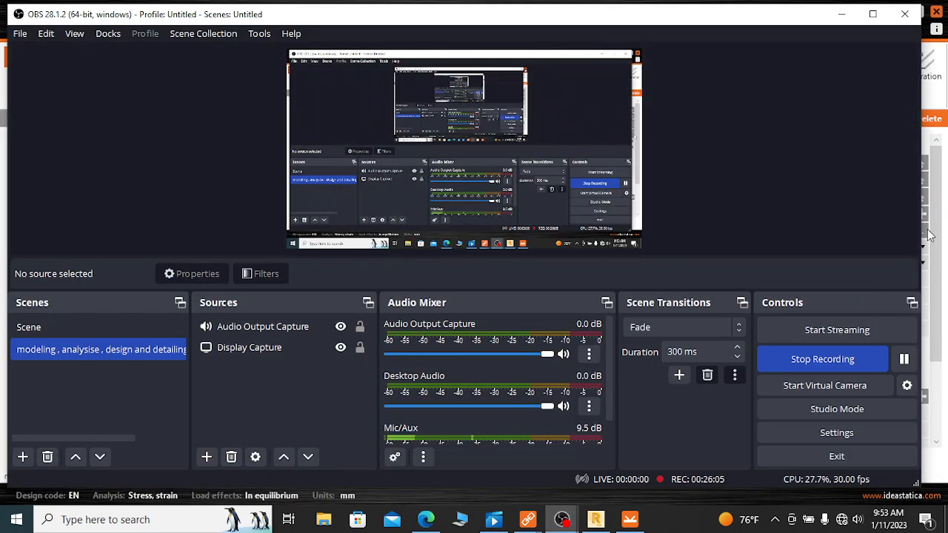
pyautogui.click(904, 358)
pyautogui.click(851, 18)
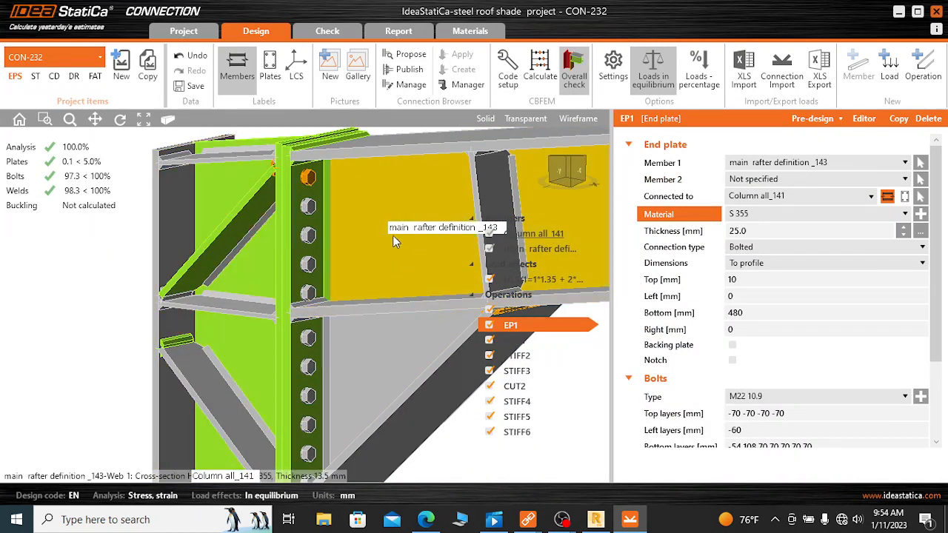
# Step: Run the Stress/strain - Buckling analysis again for the connection with the thickened end plate
pyautogui.scroll(-3, 239, 247)
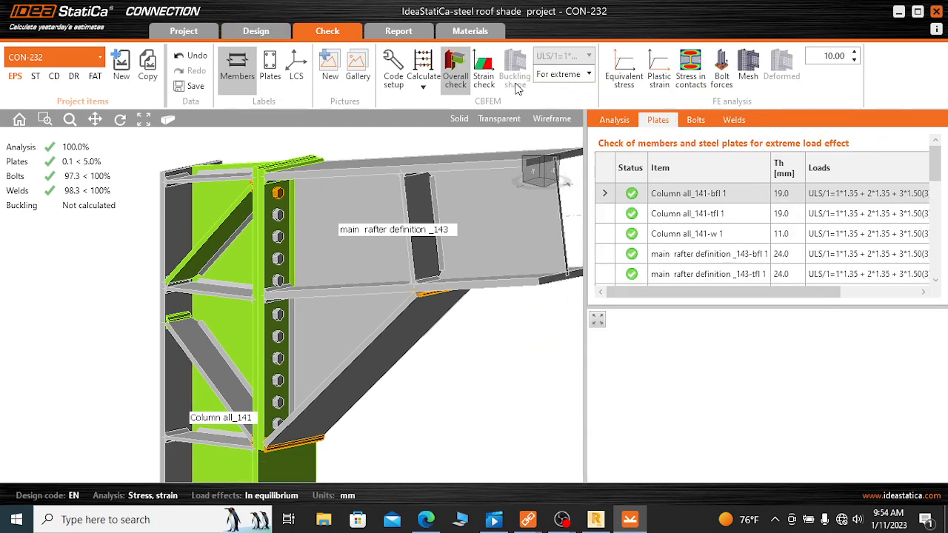
pyautogui.click(423, 86)
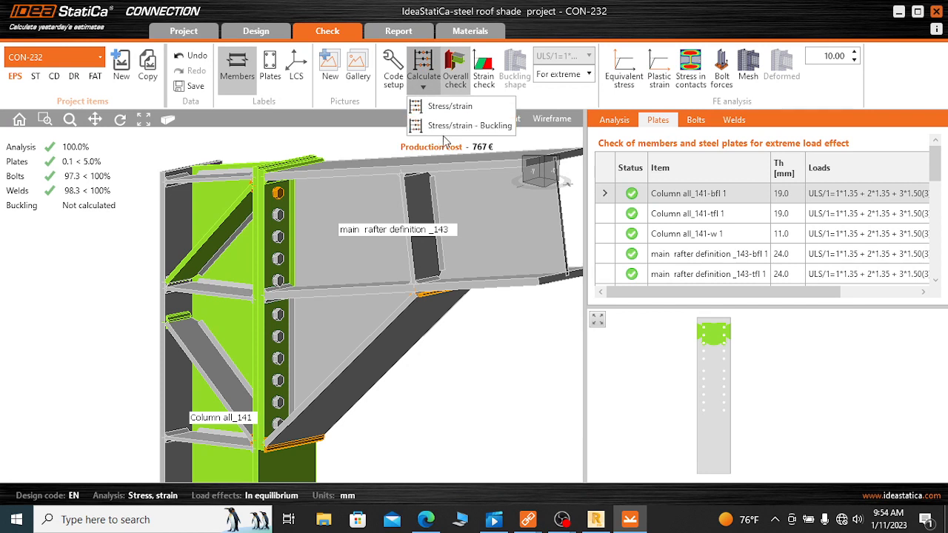
pyautogui.click(437, 123)
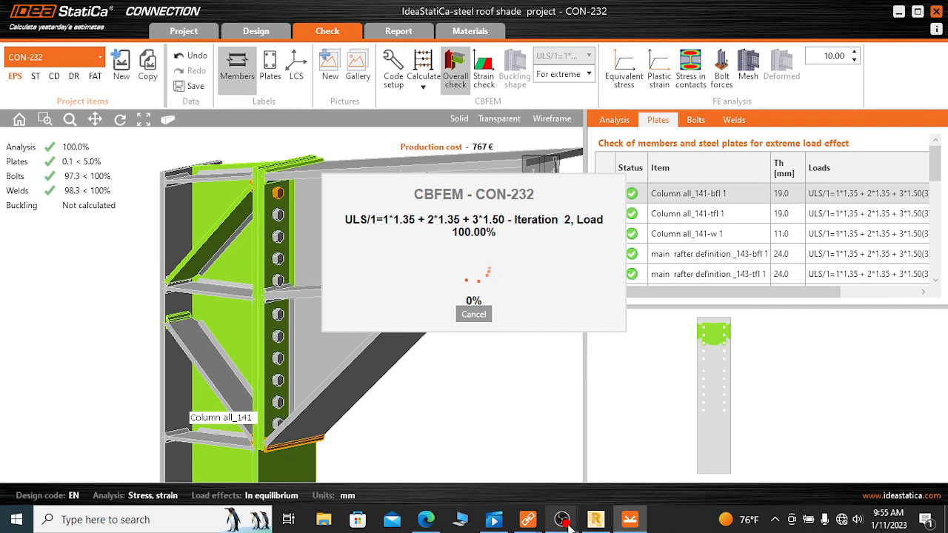
pyautogui.moveTo(562, 519)
pyautogui.click(563, 489)
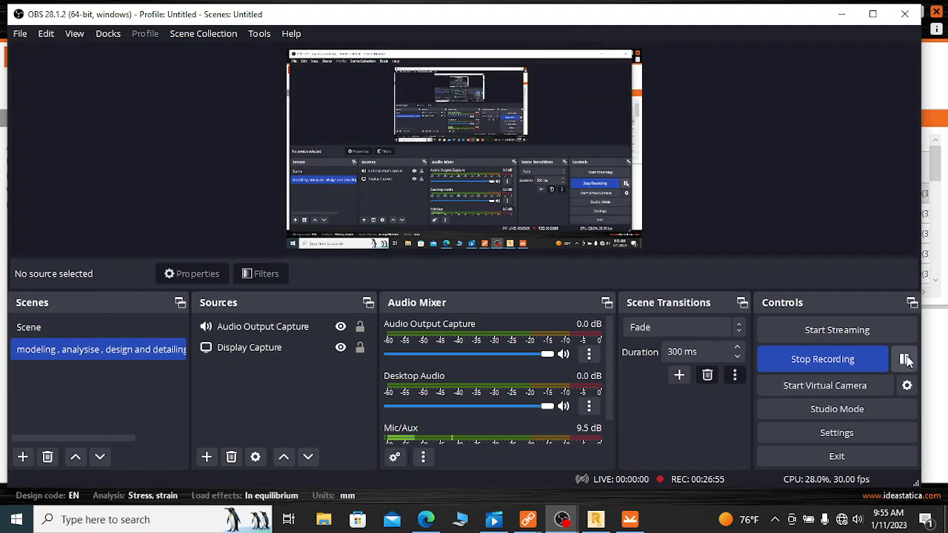
pyautogui.click(841, 13)
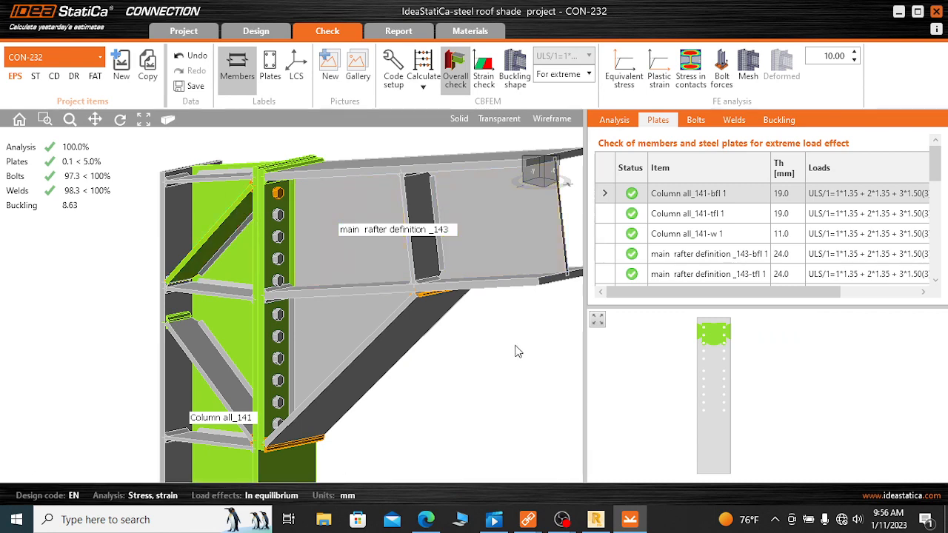
# Step: Examine the overall check on the whole connection and turn on the finite element mesh display
pyautogui.scroll(-3, 516, 336)
pyautogui.scroll(-1, 243, 196)
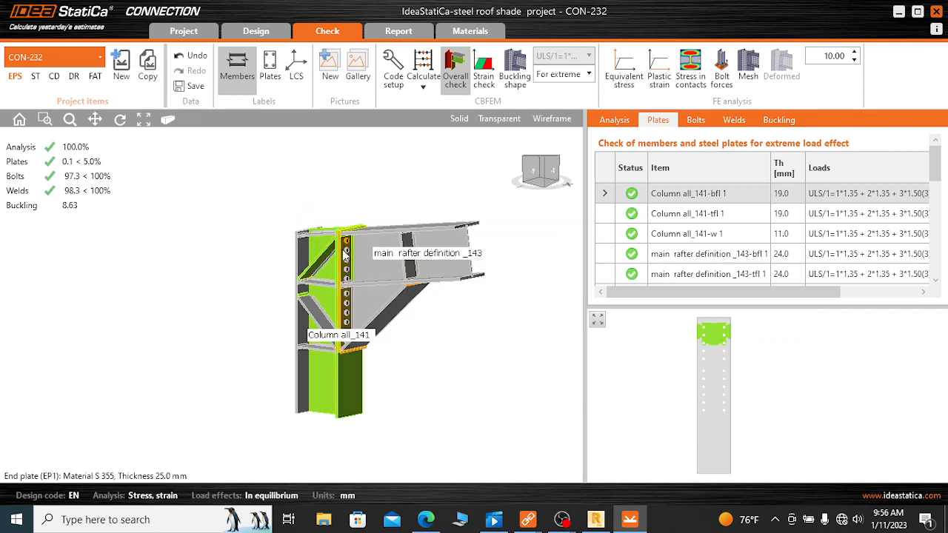
pyautogui.scroll(1, 398, 296)
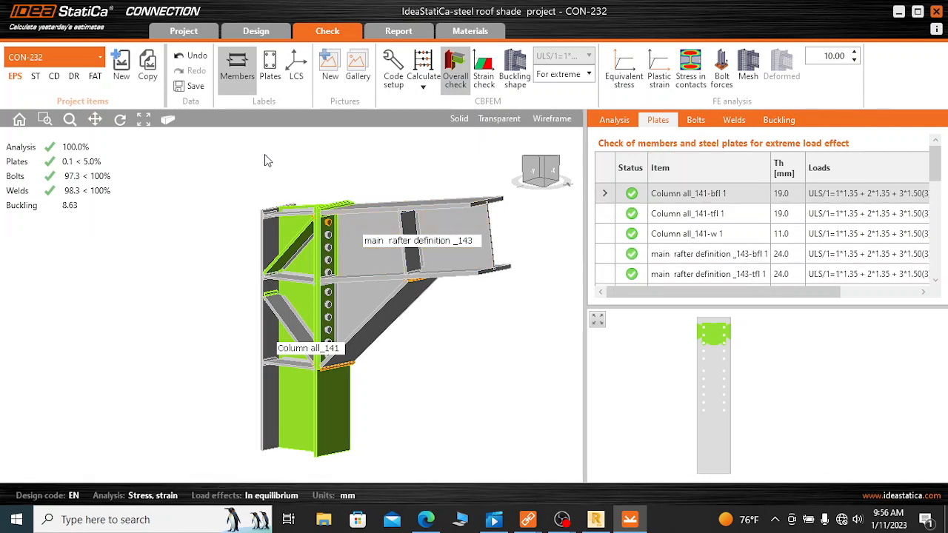
pyautogui.scroll(-1, 268, 161)
pyautogui.scroll(3, 338, 193)
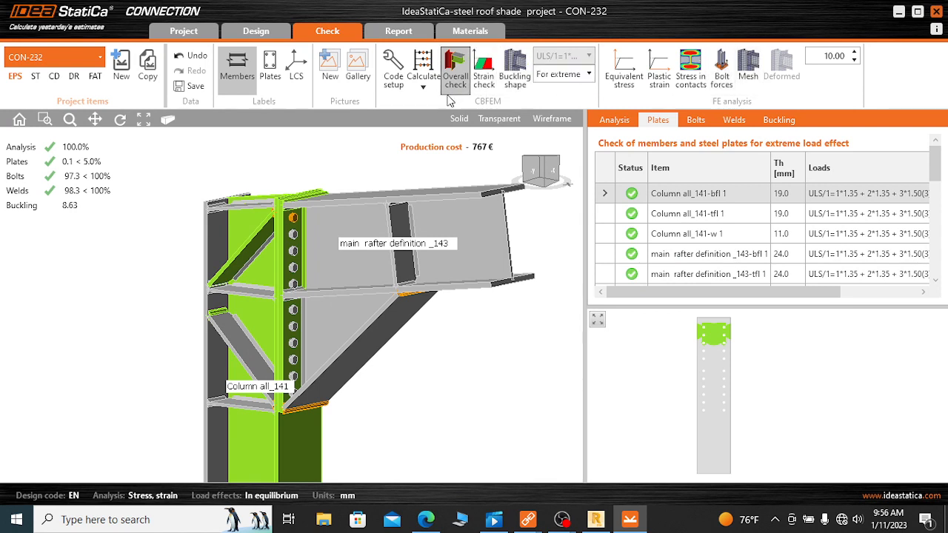
pyautogui.click(756, 66)
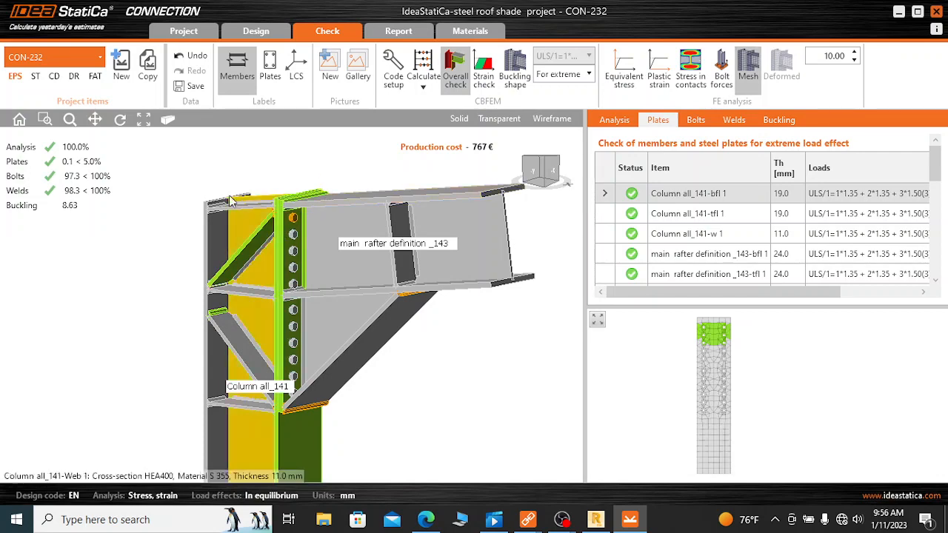
pyautogui.scroll(-2, 212, 181)
pyautogui.scroll(1, 468, 211)
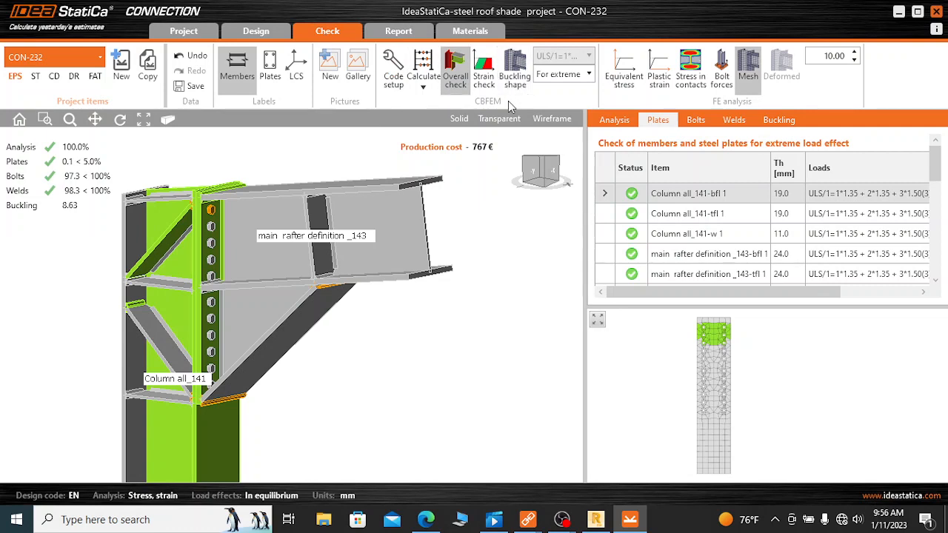
# Step: Display the buckling shape of the connection and inspect the column web and flange below the haunch from different angles
pyautogui.click(514, 77)
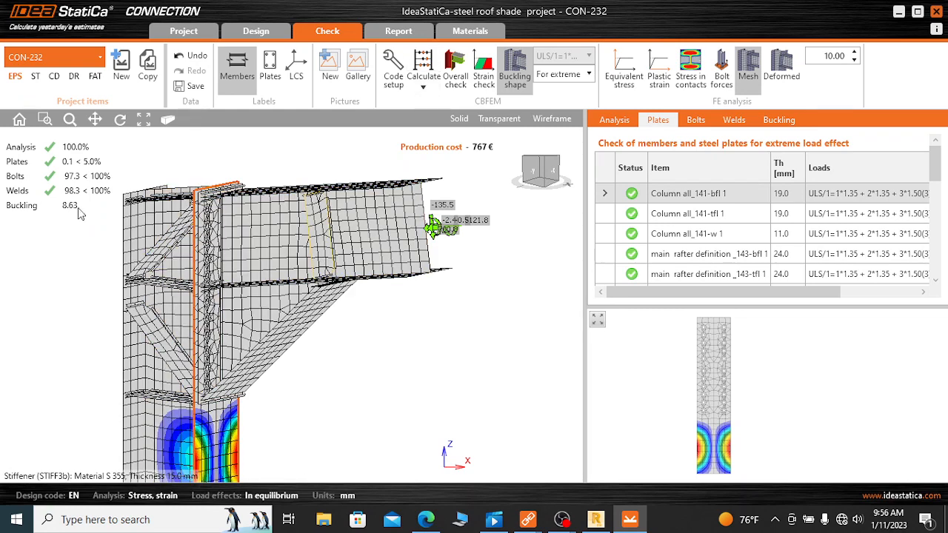
pyautogui.scroll(-2, 428, 165)
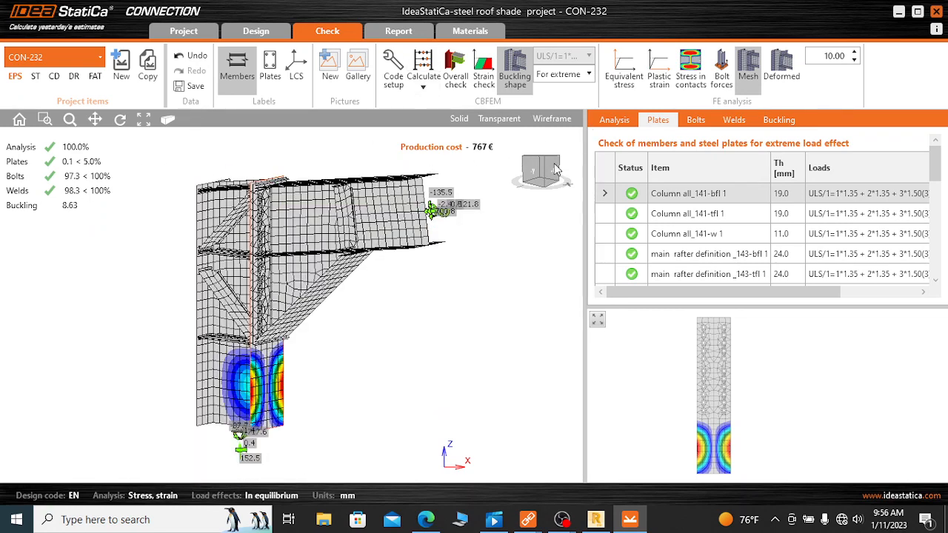
pyautogui.click(548, 164)
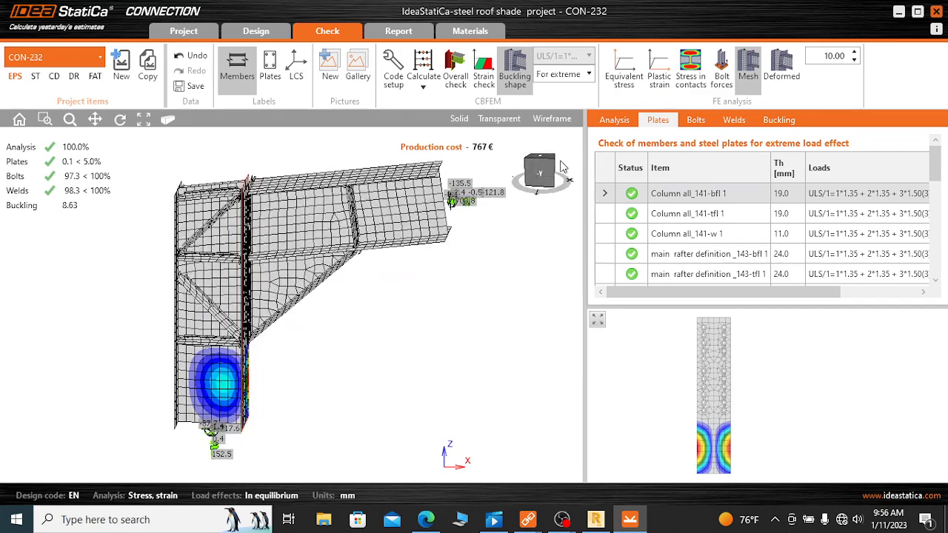
pyautogui.moveTo(565, 157)
pyautogui.mouseDown()
pyautogui.moveTo(534, 160)
pyautogui.moveTo(572, 165)
pyautogui.moveTo(540, 167)
pyautogui.moveTo(557, 161)
pyautogui.mouseUp()
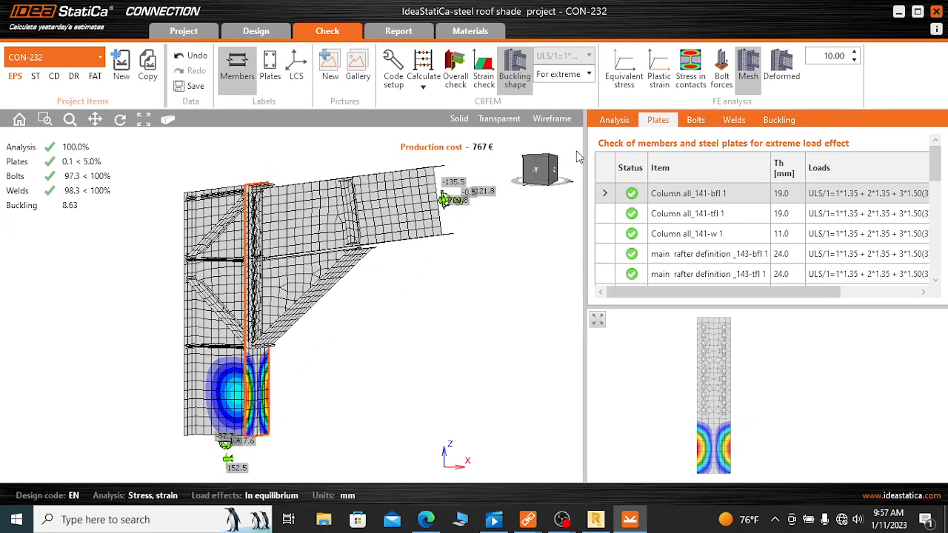
# Step: Display the equivalent stress on the connection and examine the column web panel between the stiffeners and the haunch below the rafter
pyautogui.click(626, 71)
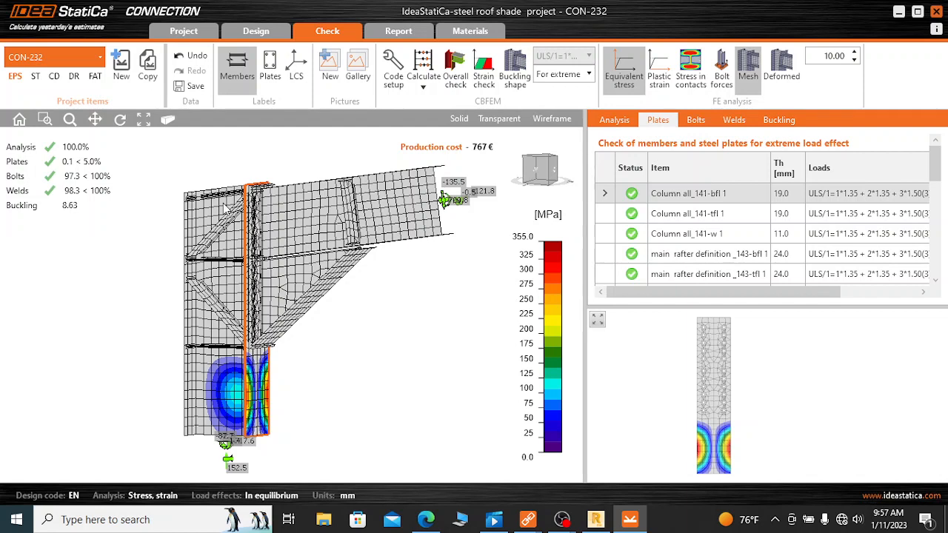
pyautogui.click(334, 254)
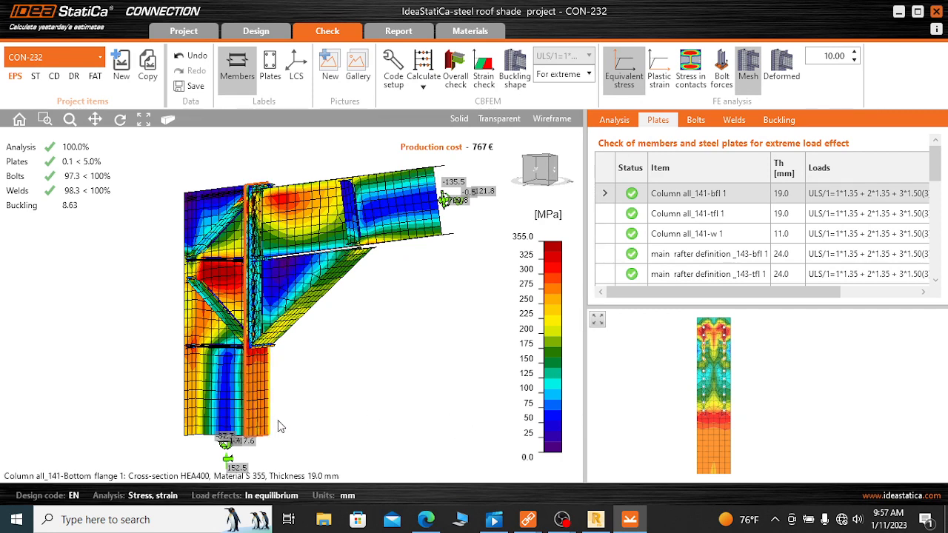
pyautogui.scroll(1, 284, 423)
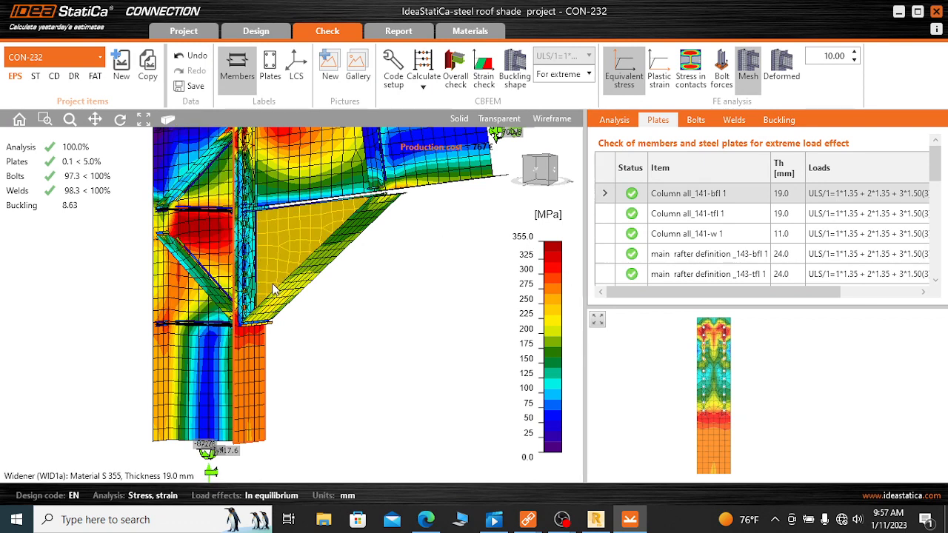
pyautogui.scroll(-2, 271, 362)
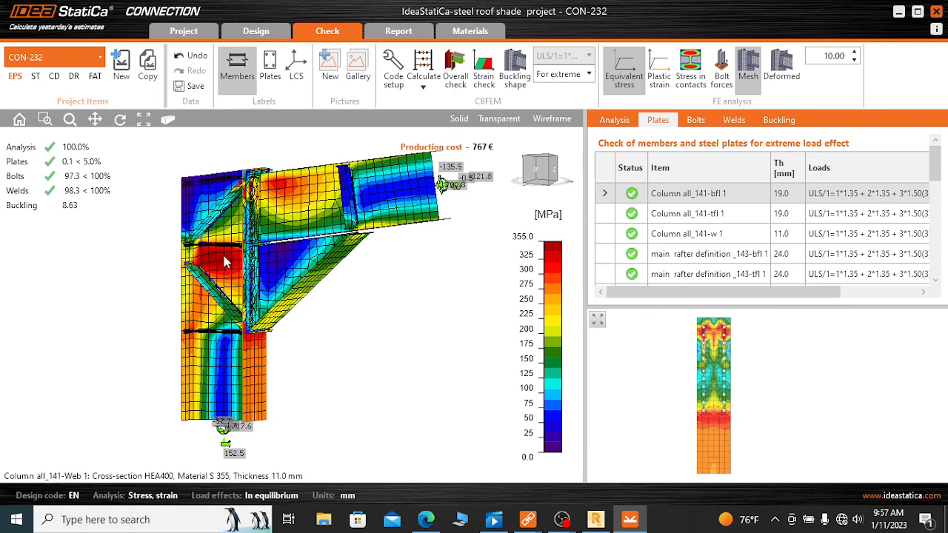
pyautogui.scroll(2, 223, 254)
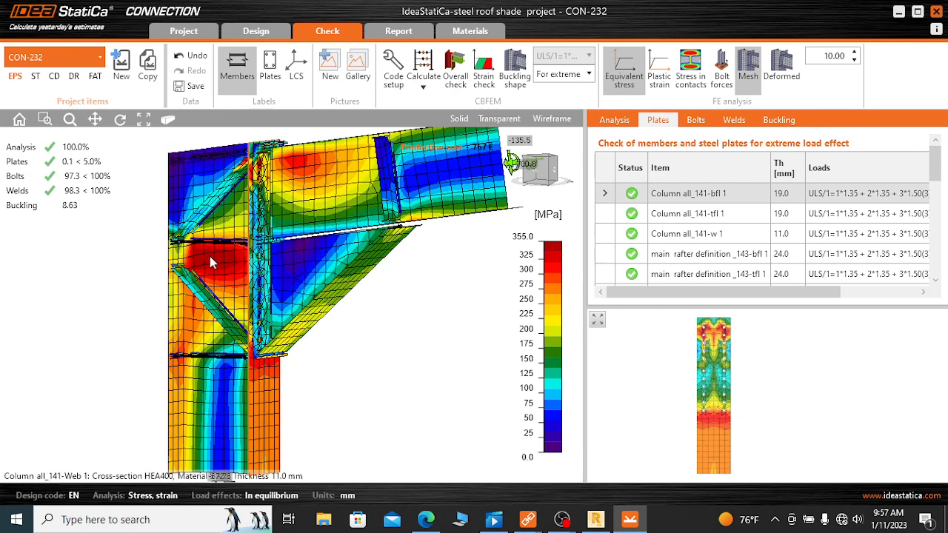
pyautogui.scroll(-3, 210, 256)
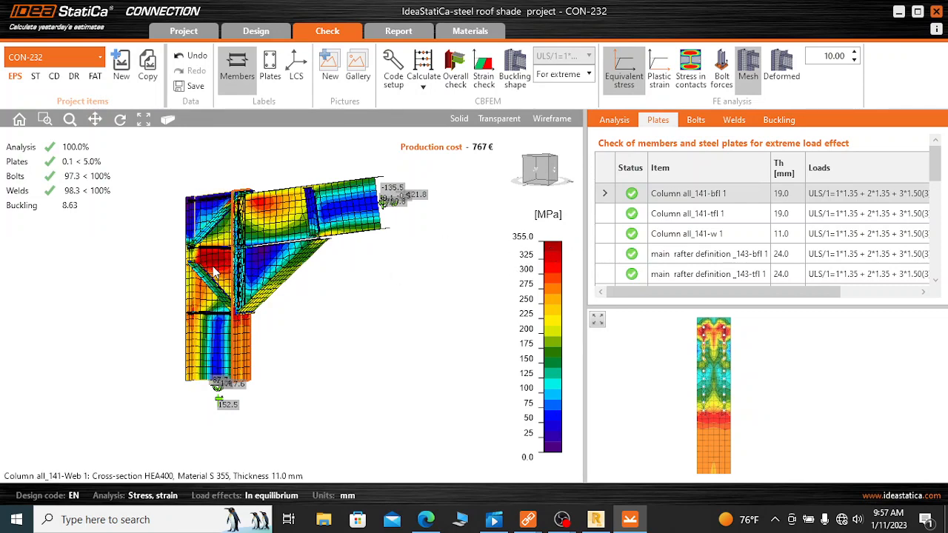
pyautogui.scroll(2, 212, 264)
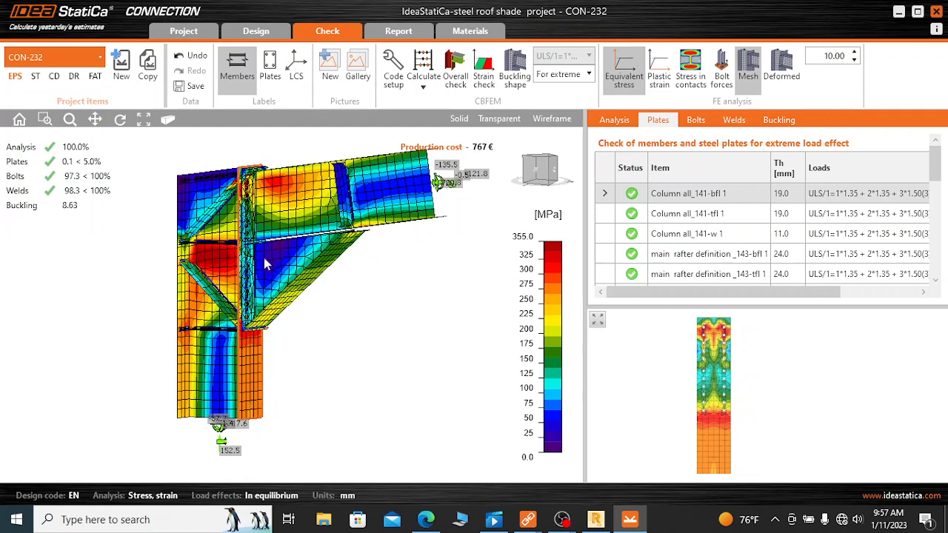
pyautogui.scroll(-2, 222, 263)
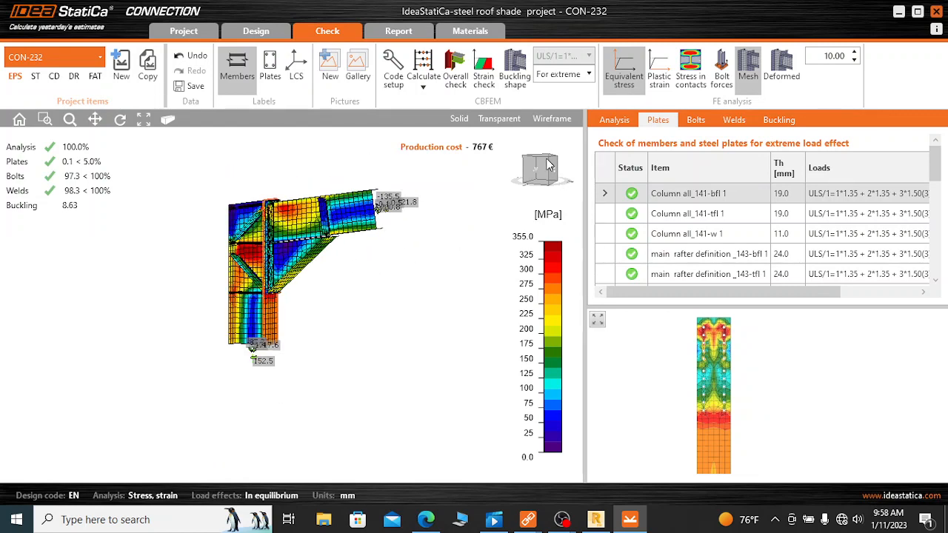
# Step: Rotate the model to face the frame plane and examine the equivalent stress in the column web, rafter web and haunch widener
pyautogui.moveTo(551, 164); pyautogui.dragTo(215, 295)
pyautogui.scroll(4, 263, 268)
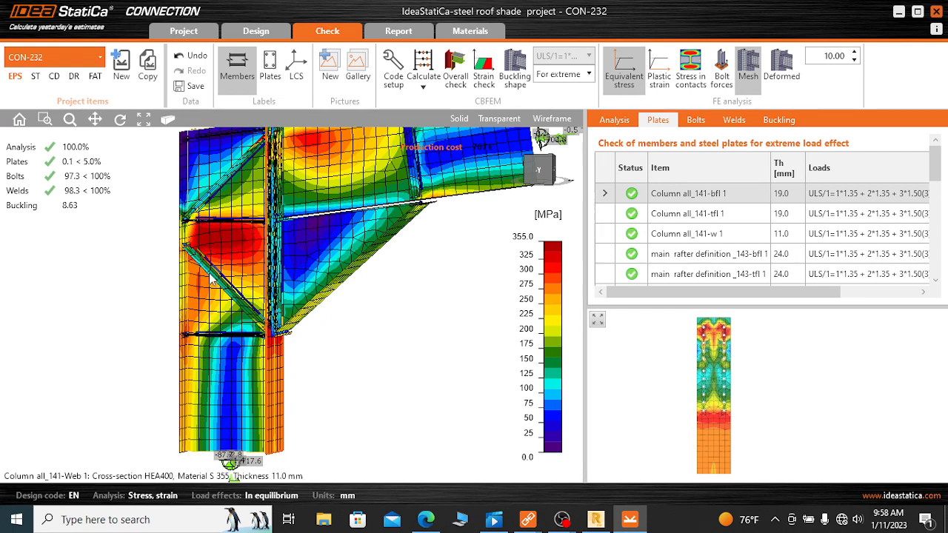
pyautogui.scroll(-3, 213, 278)
pyautogui.scroll(3, 295, 209)
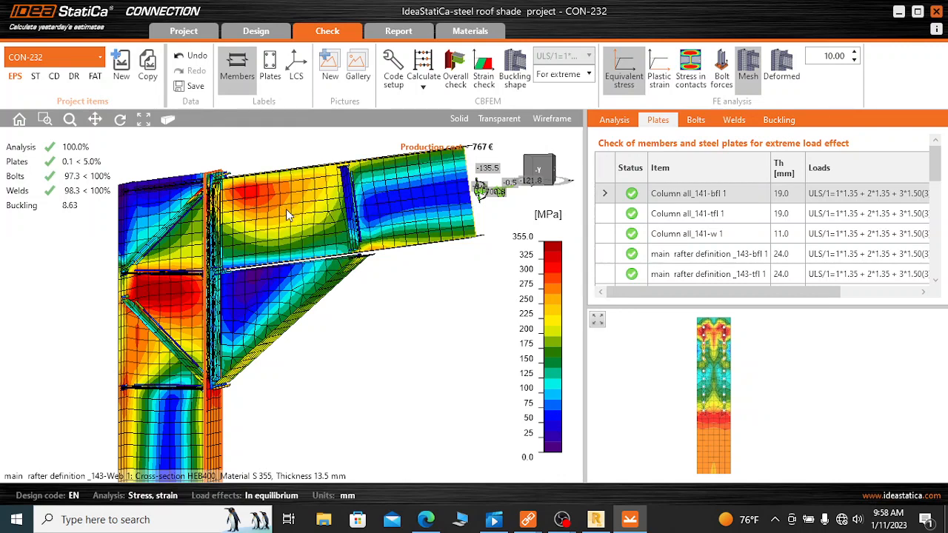
pyautogui.scroll(-2, 243, 200)
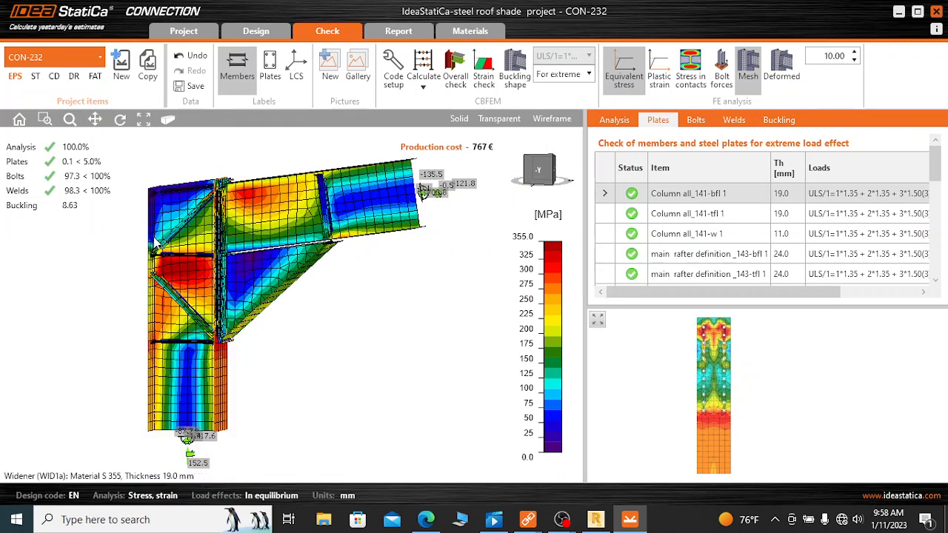
pyautogui.scroll(2, 192, 237)
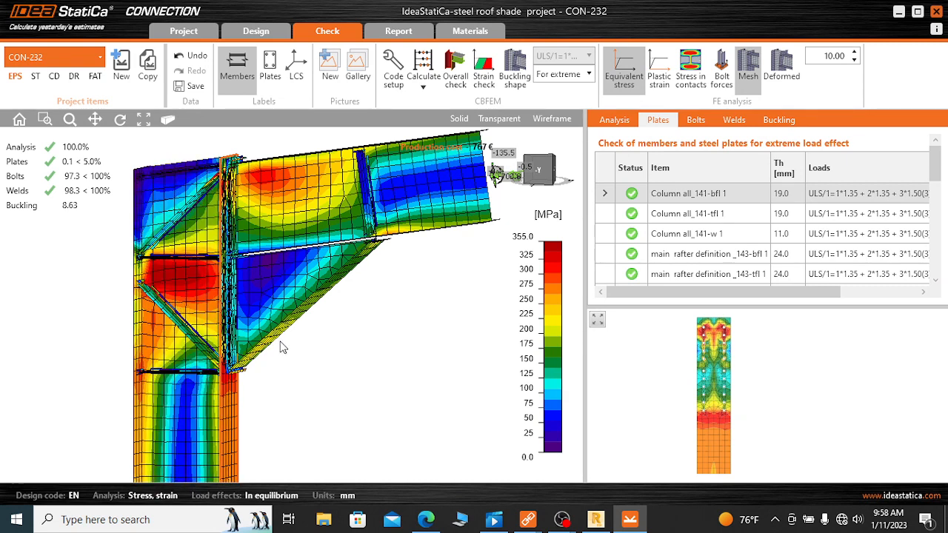
pyautogui.scroll(-3, 292, 281)
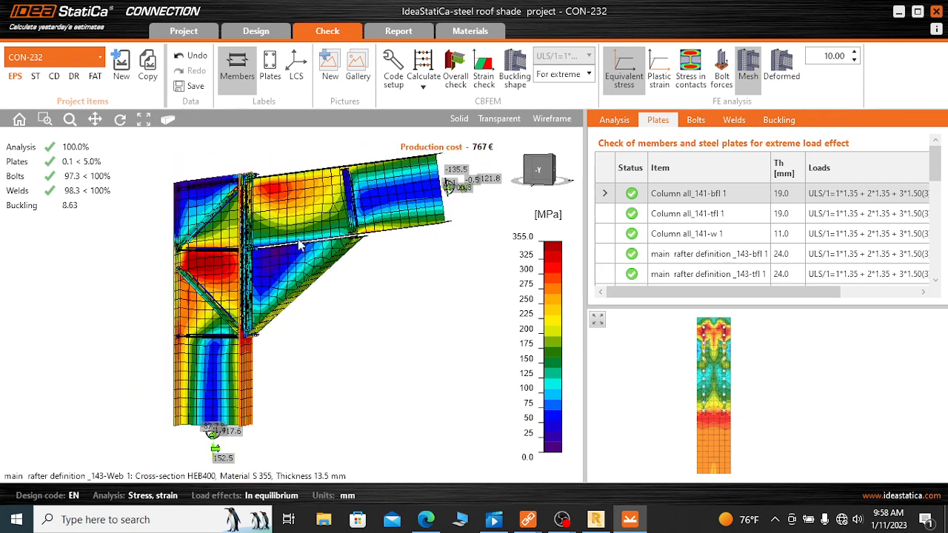
pyautogui.scroll(3, 341, 231)
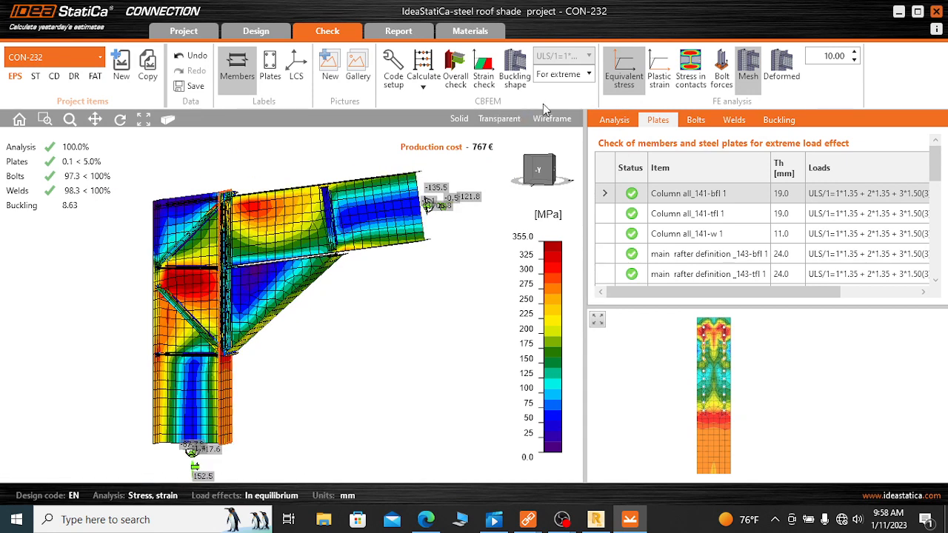
# Step: Compare the strain check with the equivalent stress plot and inspect the plastic strain in the column web panel
pyautogui.click(486, 67)
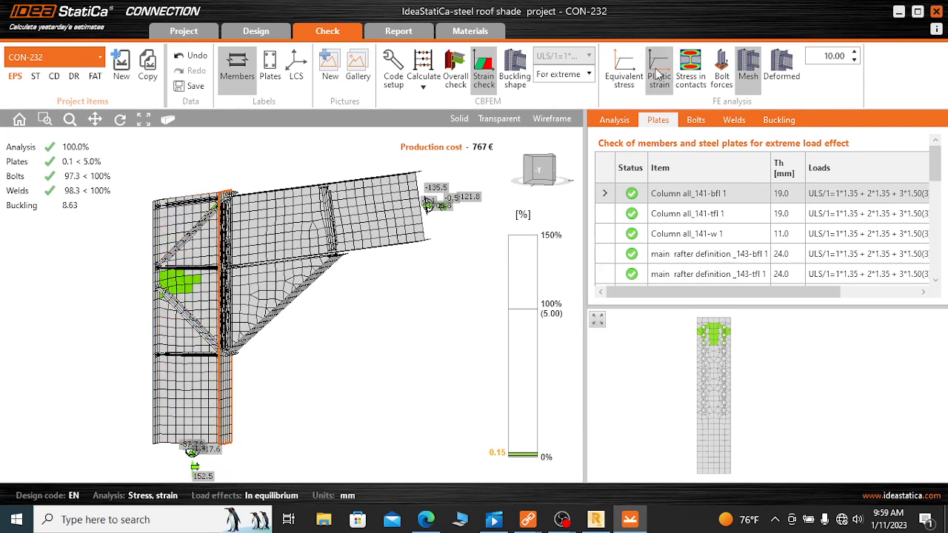
pyautogui.click(624, 68)
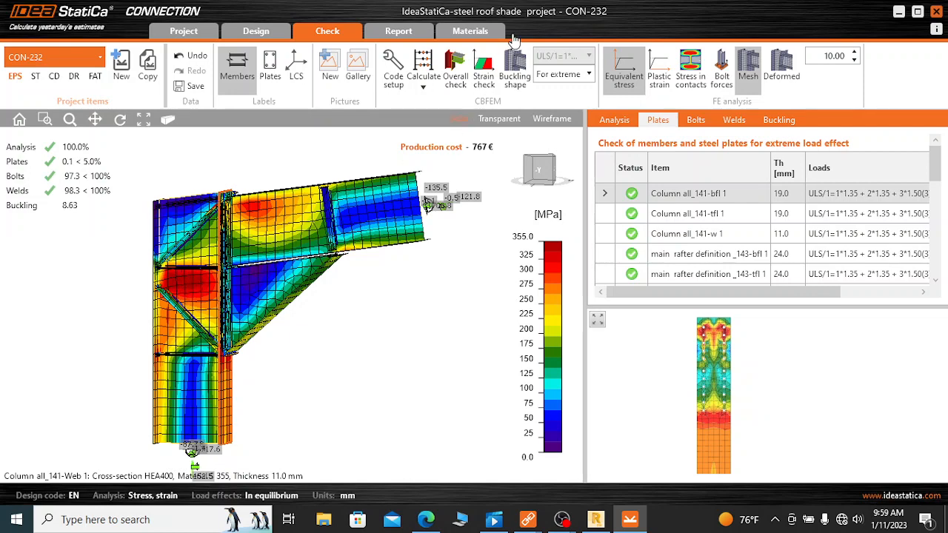
pyautogui.click(485, 66)
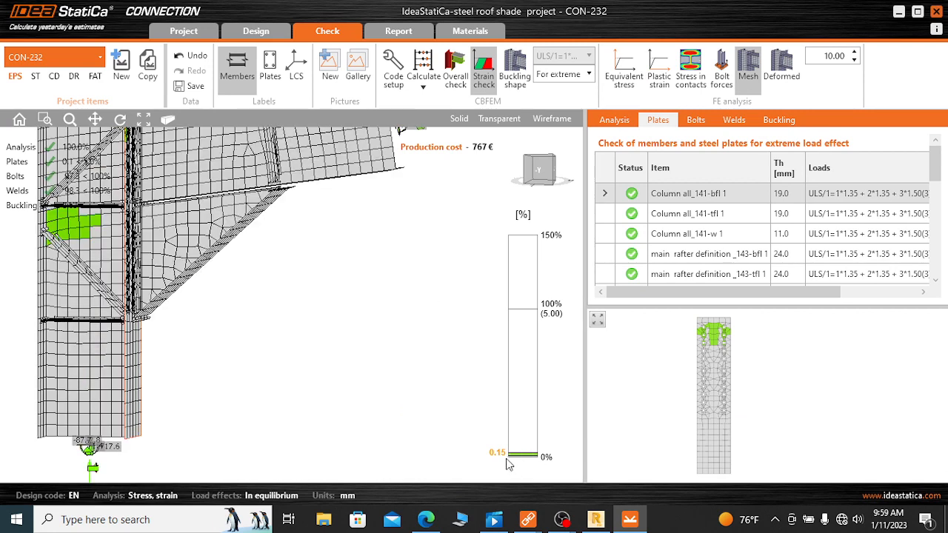
pyautogui.scroll(-4, 444, 332)
pyautogui.scroll(3, 335, 309)
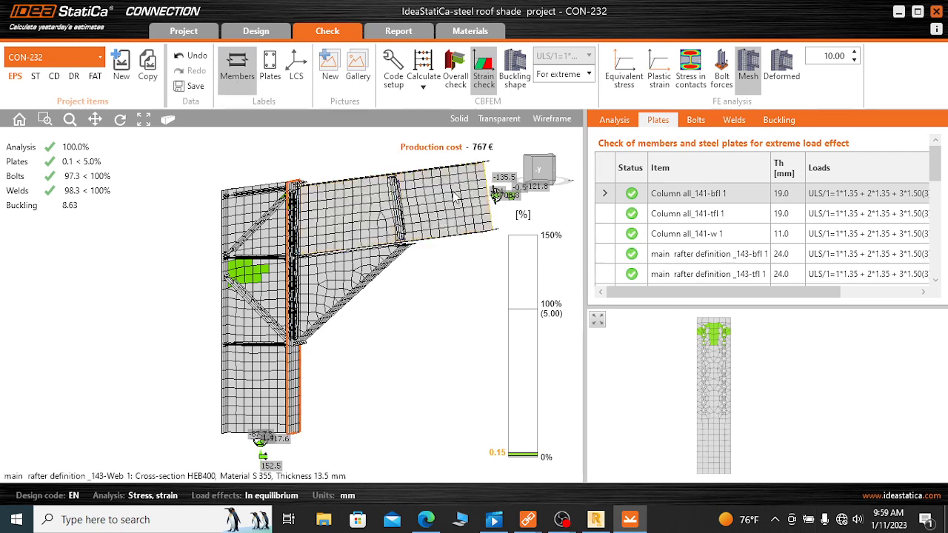
# Step: Show the buckling shape in its deformed state and orbit the model to view the lower column flange obliquely
pyautogui.click(516, 65)
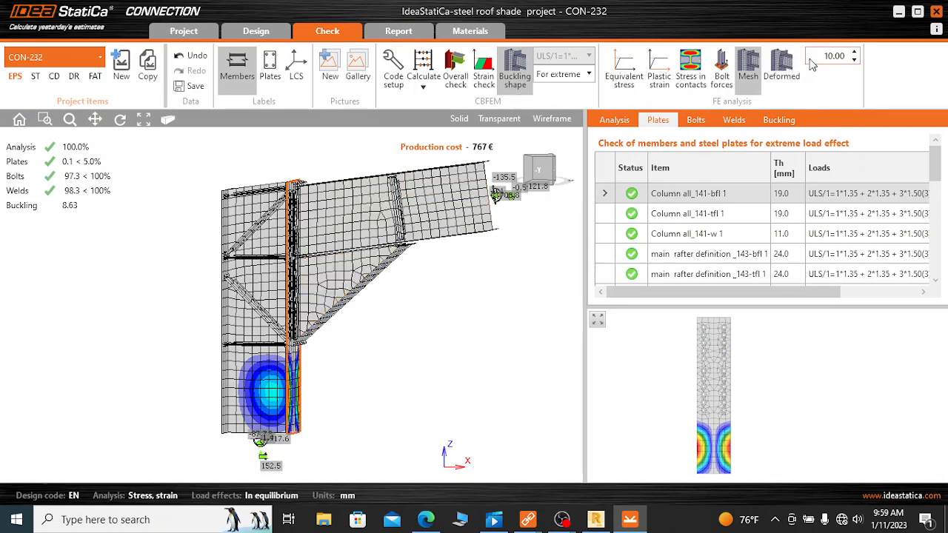
pyautogui.click(781, 68)
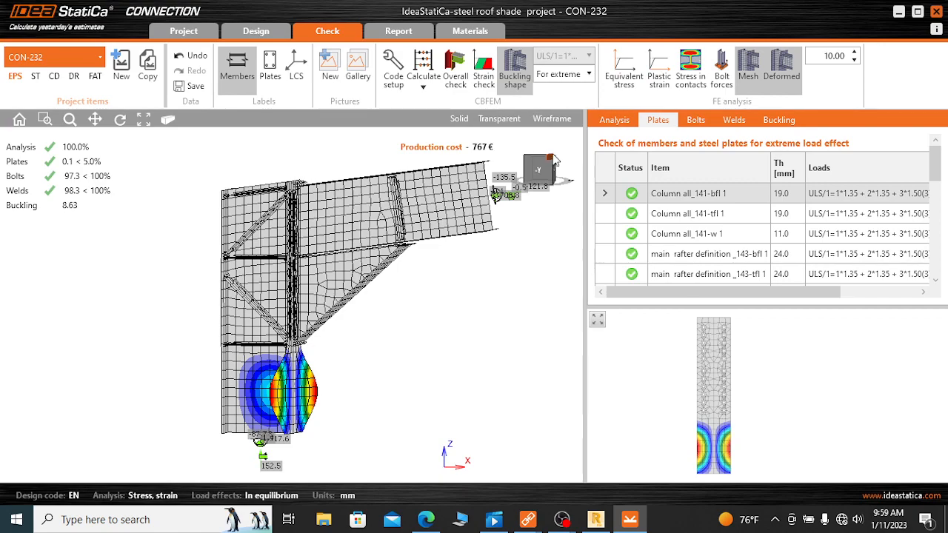
pyautogui.click(556, 161)
pyautogui.moveTo(539, 168); pyautogui.dragTo(568, 162)
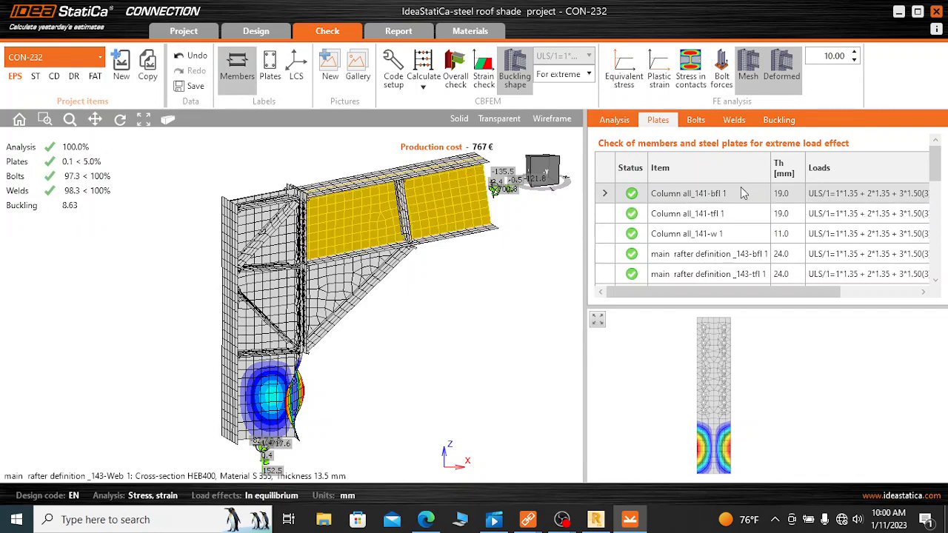
# Step: Review the FE analysis status, the plate check and the bolt check tables for the extreme load effect
pyautogui.click(614, 121)
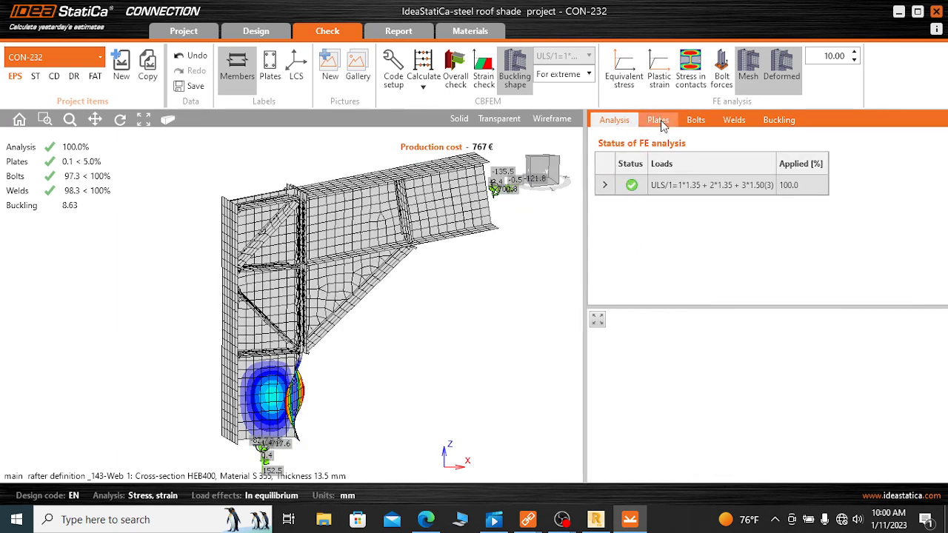
pyautogui.click(659, 122)
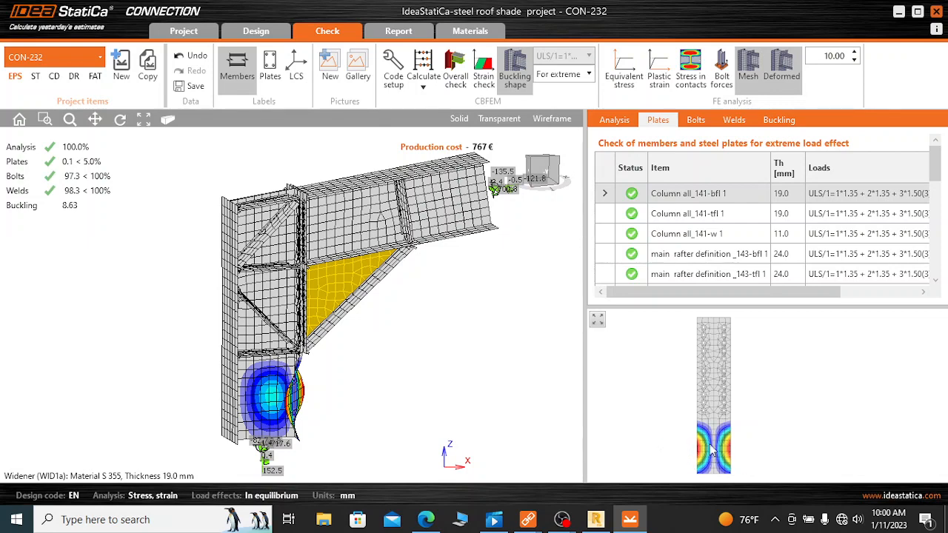
pyautogui.click(697, 120)
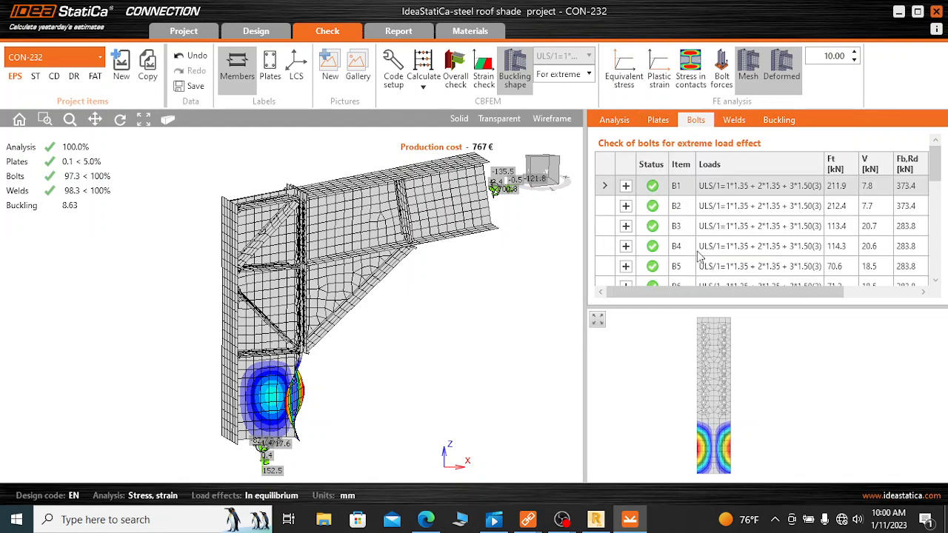
pyautogui.scroll(-1, 711, 438)
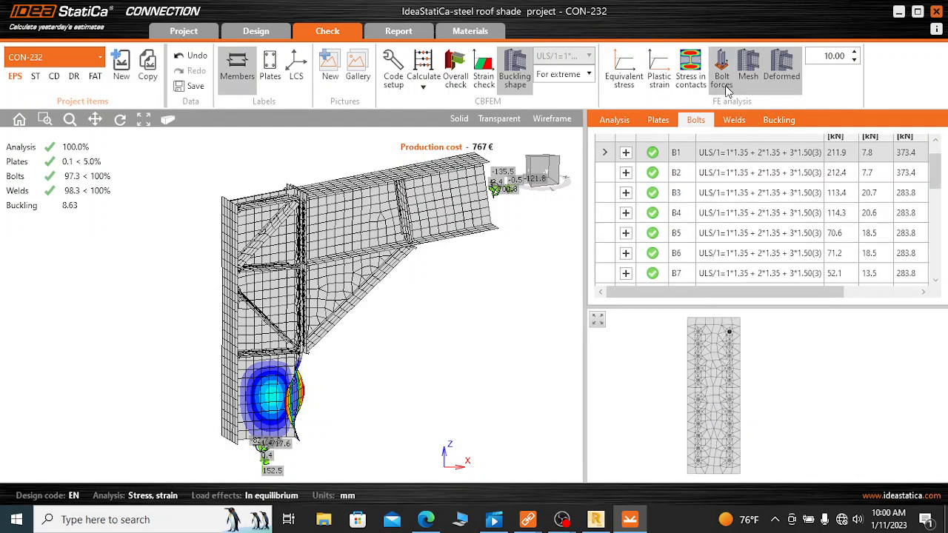
pyautogui.scroll(2, 321, 248)
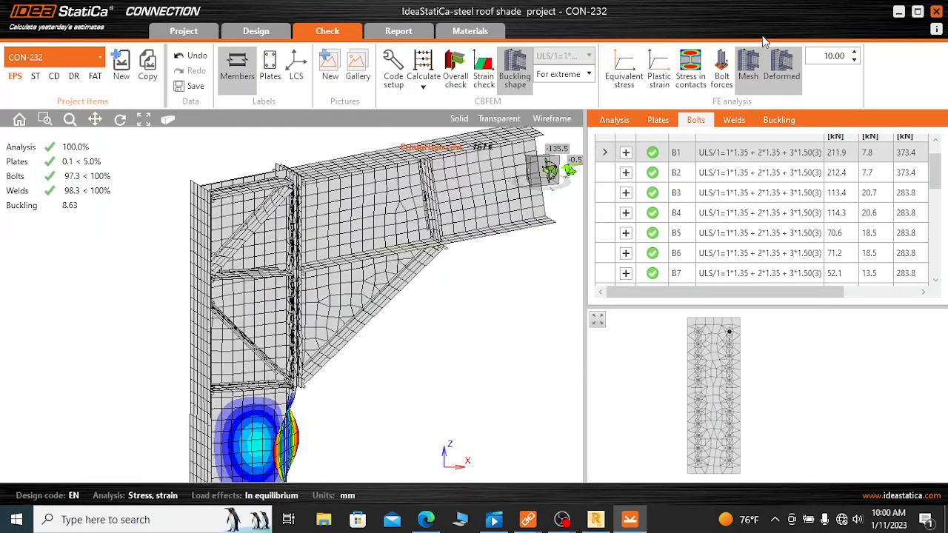
# Step: Display the bolt forces on the model and examine the tension in the bolt rows along the end plate from B2 downward
pyautogui.click(722, 70)
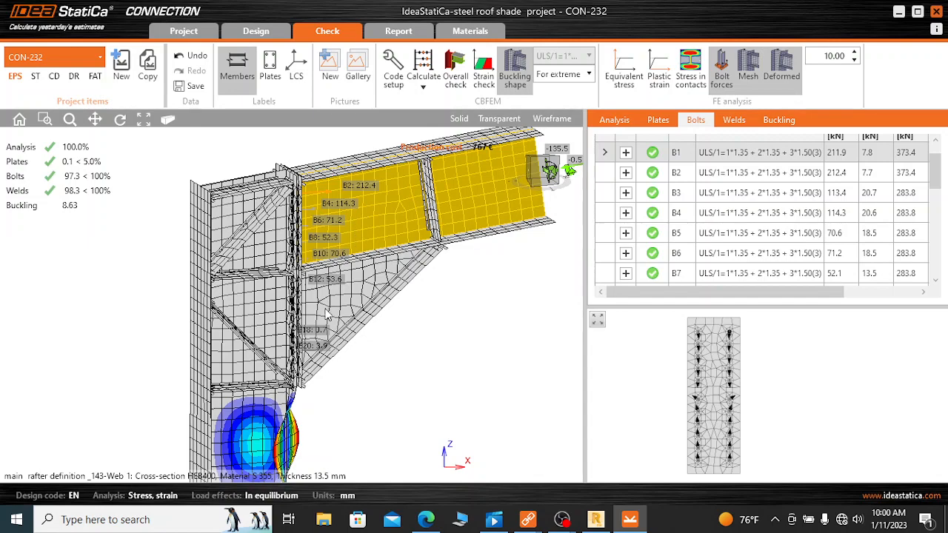
pyautogui.scroll(3, 331, 296)
pyautogui.scroll(-3, 321, 351)
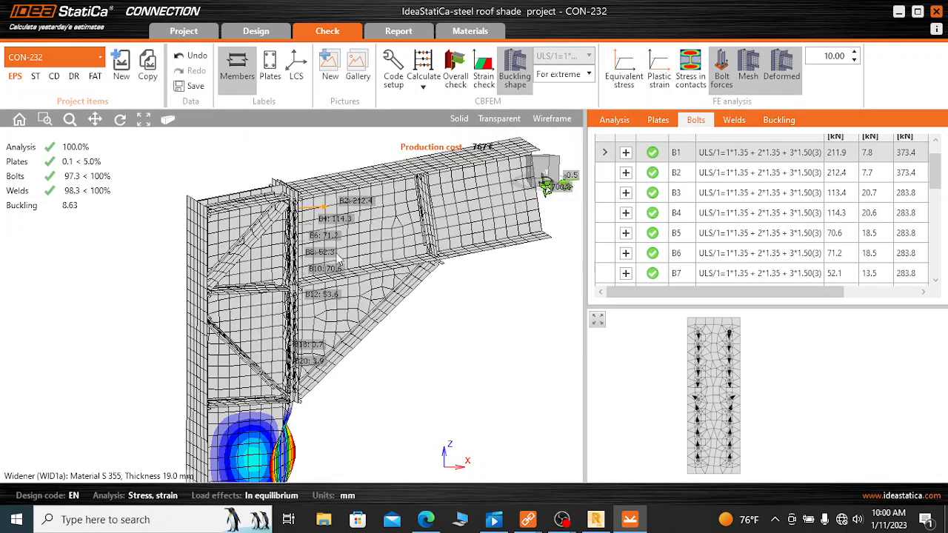
pyautogui.scroll(3, 347, 216)
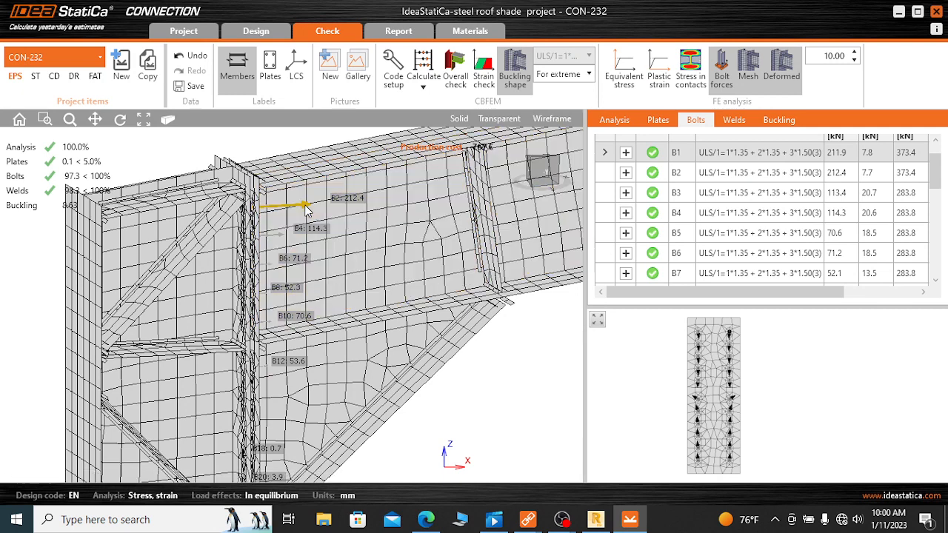
pyautogui.scroll(2, 343, 204)
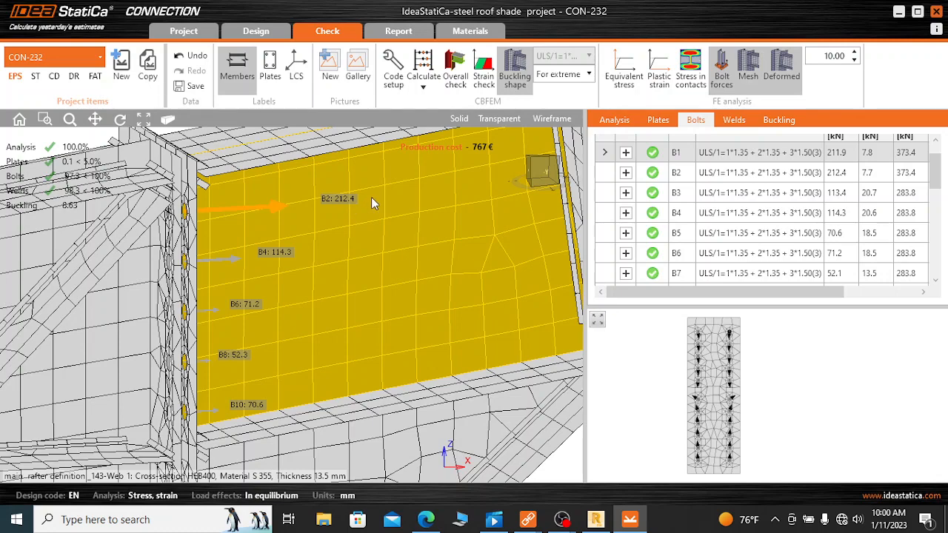
pyautogui.scroll(-3, 371, 198)
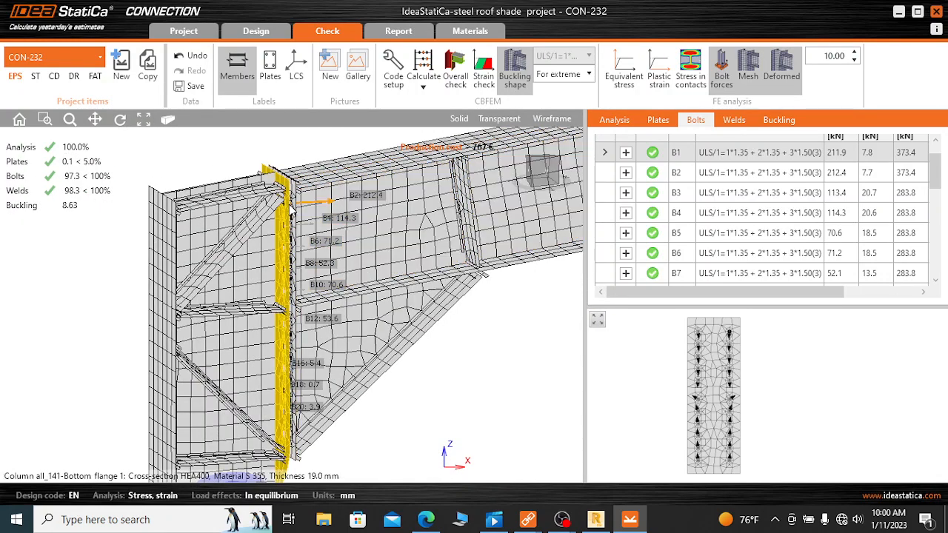
pyautogui.scroll(2, 292, 210)
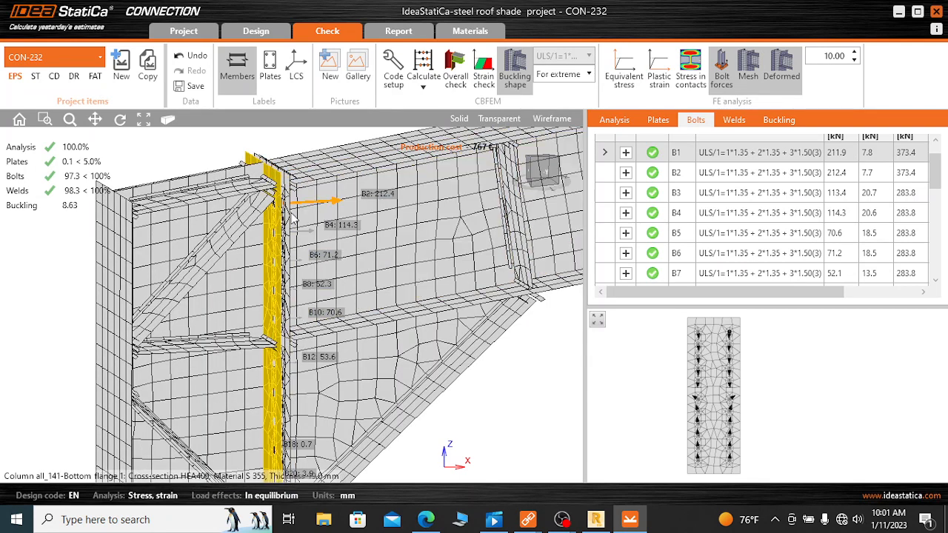
pyautogui.scroll(-2, 286, 231)
pyautogui.scroll(-2, 279, 226)
pyautogui.scroll(2, 305, 233)
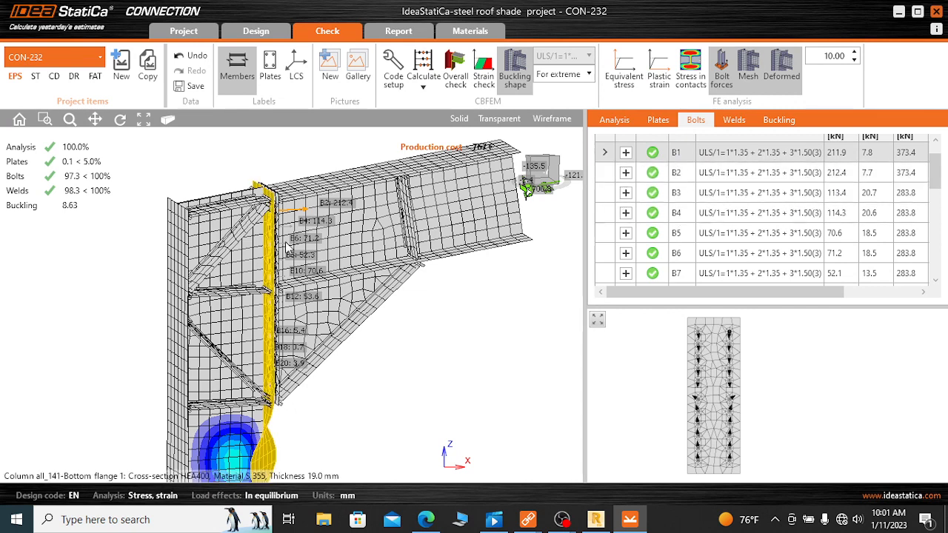
pyautogui.scroll(5, 222, 219)
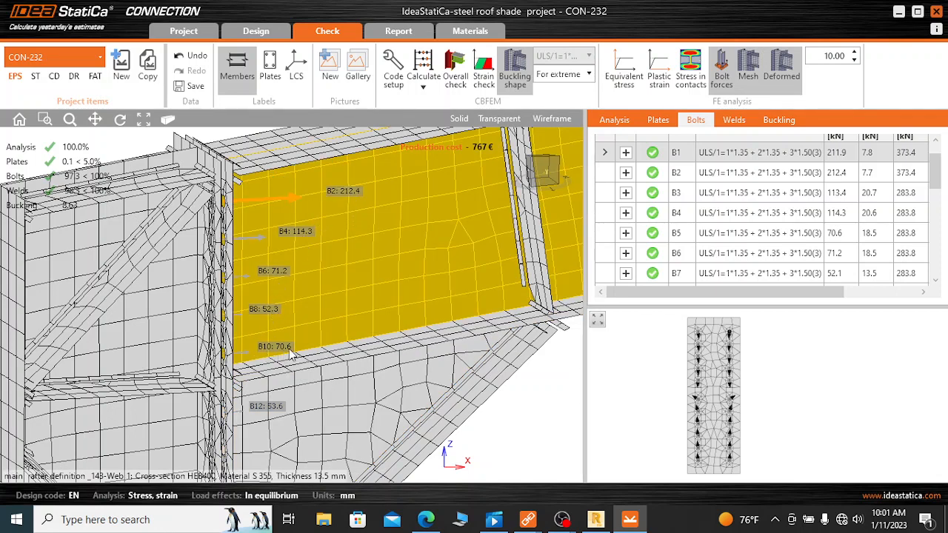
pyautogui.scroll(-5, 280, 227)
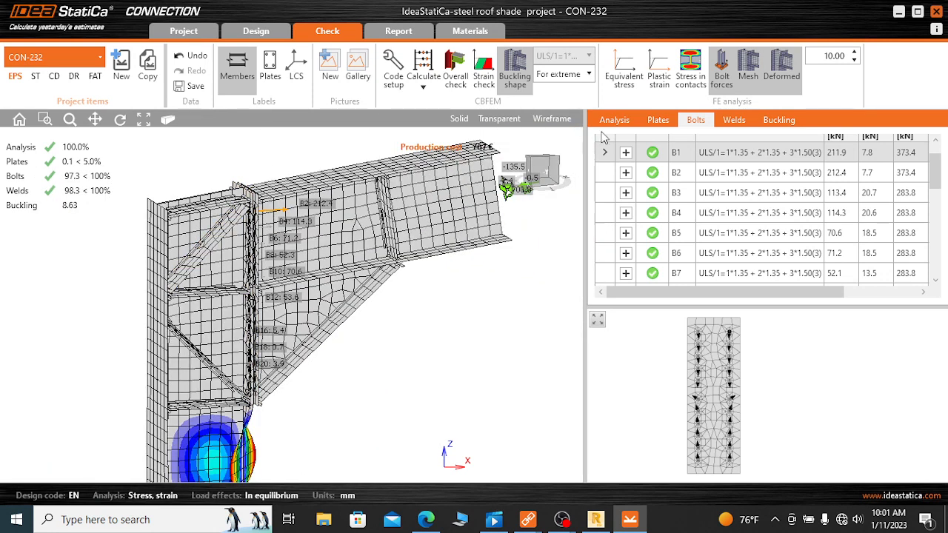
# Step: Review the weld check table for the extreme load effect, including its stress and utilization columns, and the local buckling factors of the joint
pyautogui.click(736, 122)
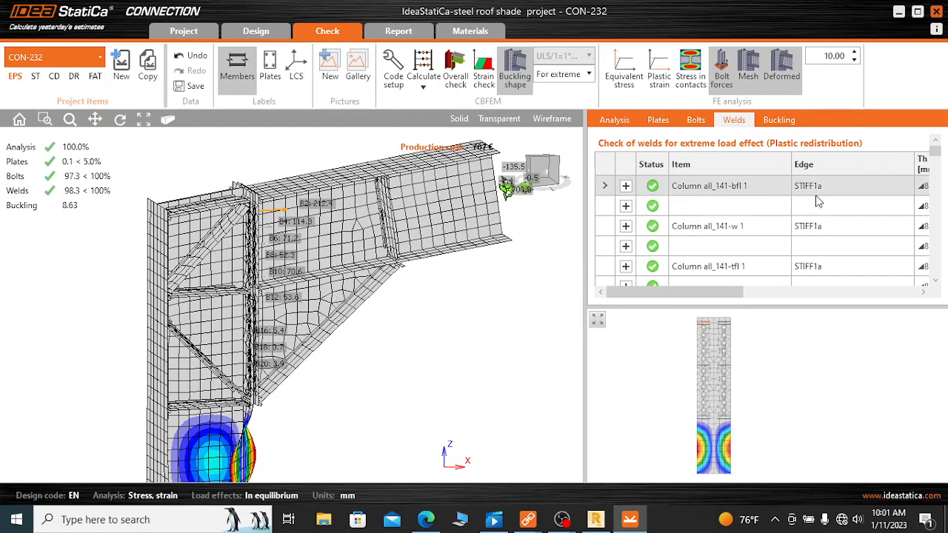
pyautogui.moveTo(717, 291); pyautogui.dragTo(919, 287)
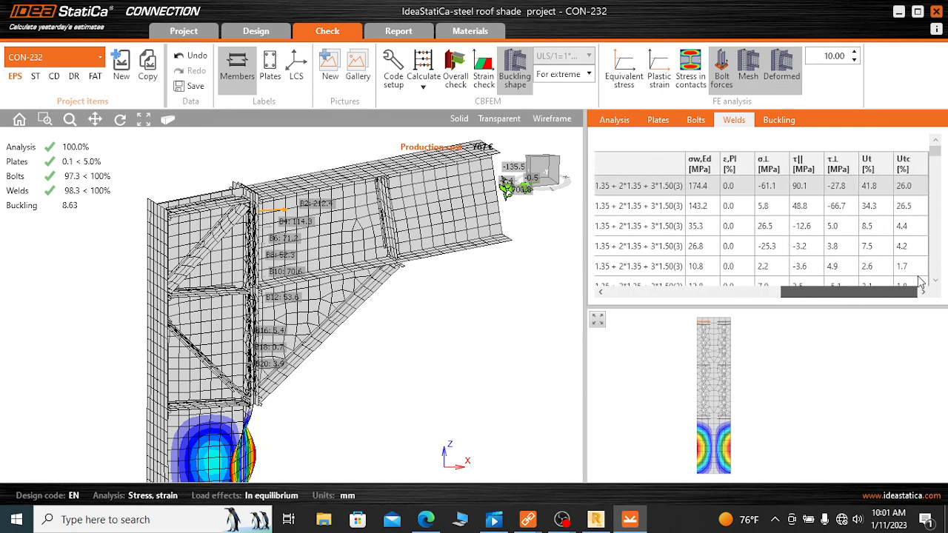
pyautogui.click(910, 267)
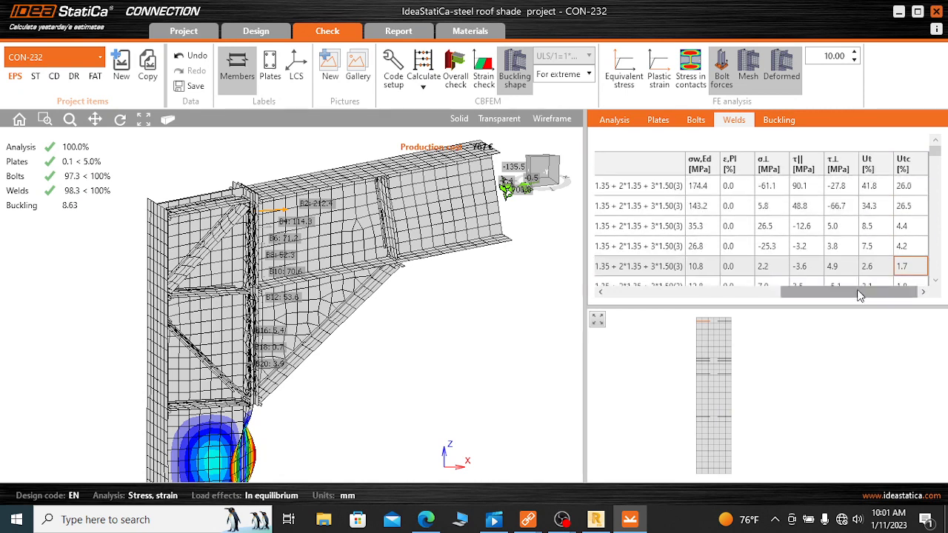
pyautogui.moveTo(844, 293); pyautogui.dragTo(652, 296)
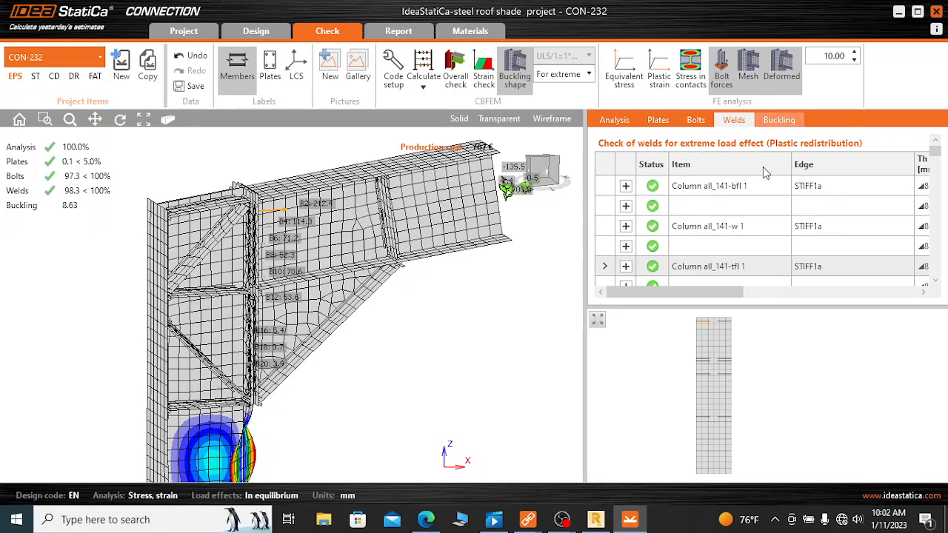
pyautogui.click(779, 119)
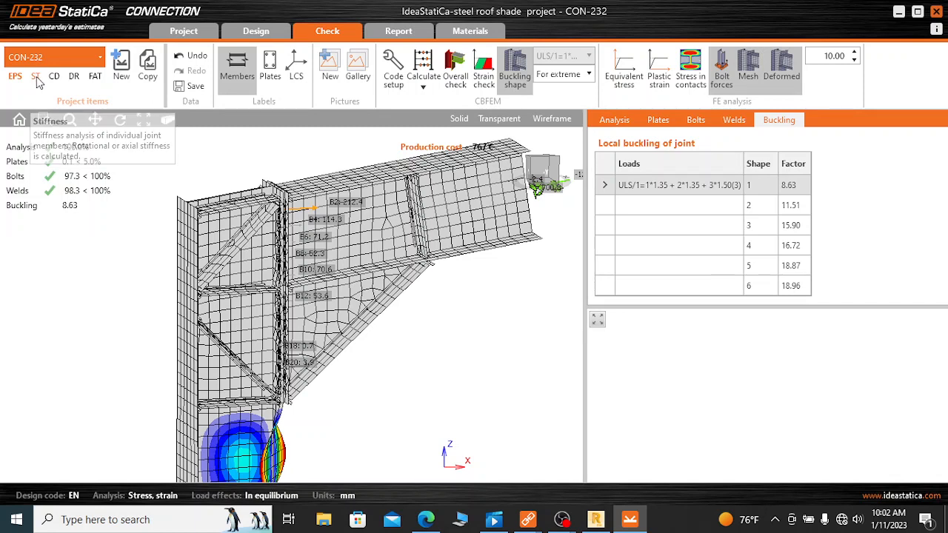
# Step: View the stiffness analysis of CON-232, switch the connection to capacity design and run its CBFEM calculation
pyautogui.click(37, 79)
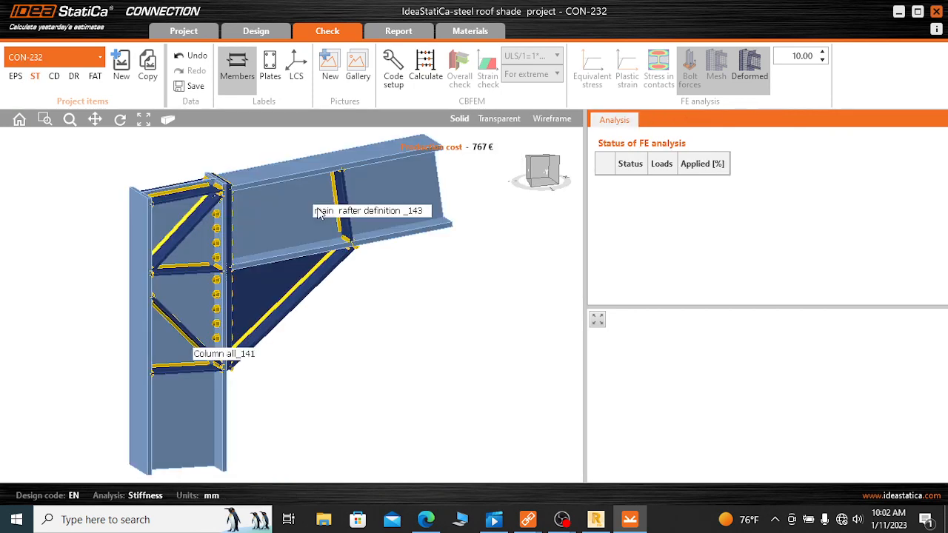
pyautogui.click(54, 77)
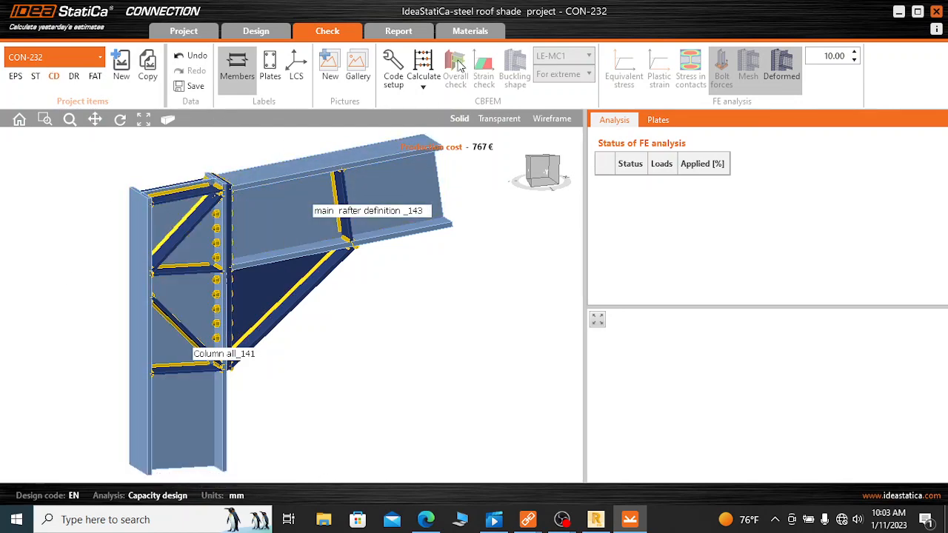
pyautogui.click(423, 66)
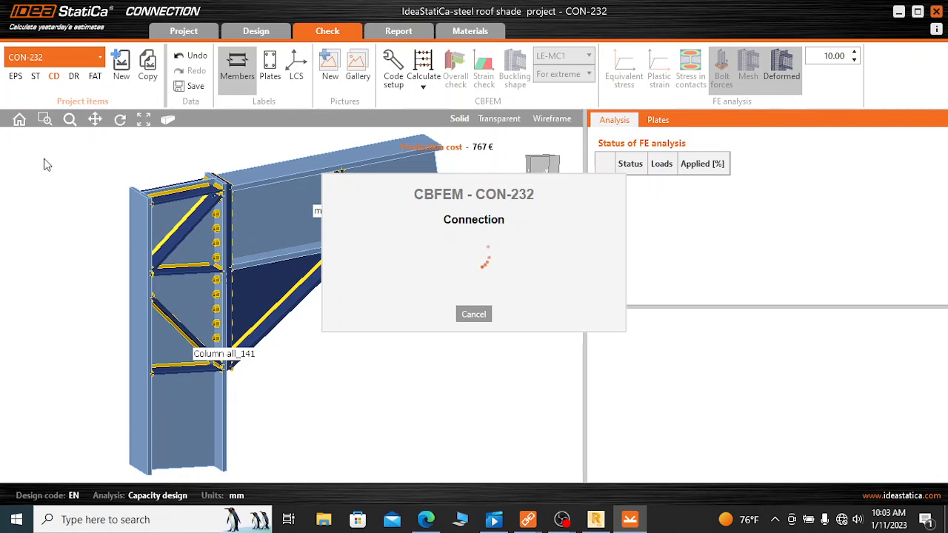
pyautogui.moveTo(563, 521)
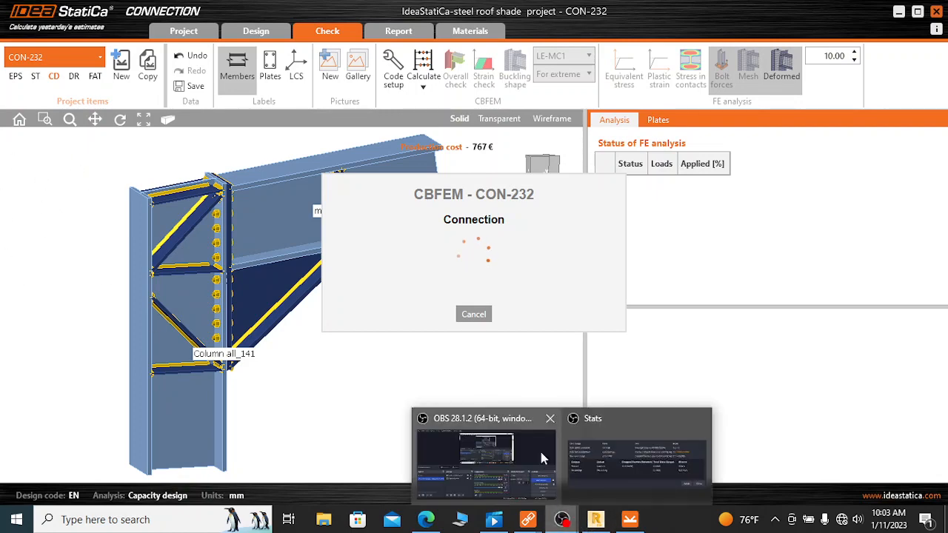
pyautogui.click(540, 452)
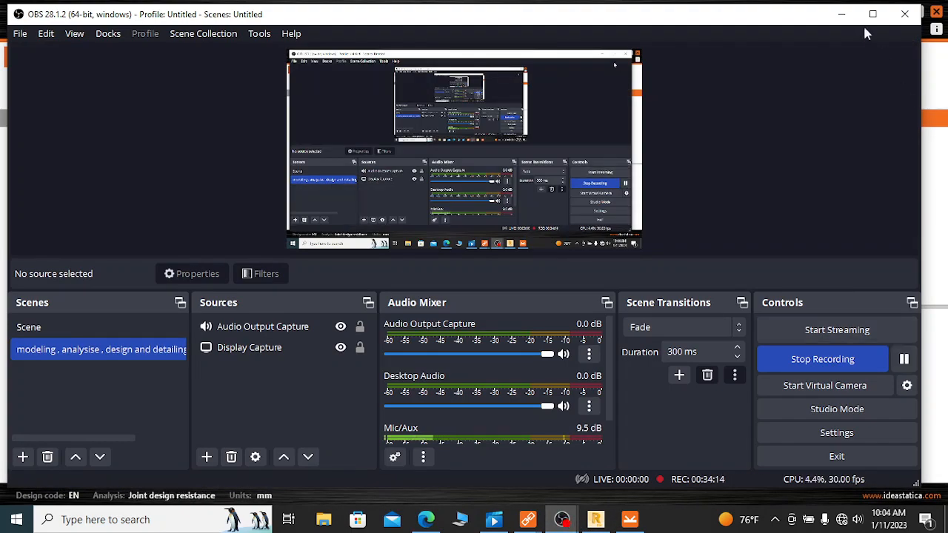
pyautogui.click(841, 14)
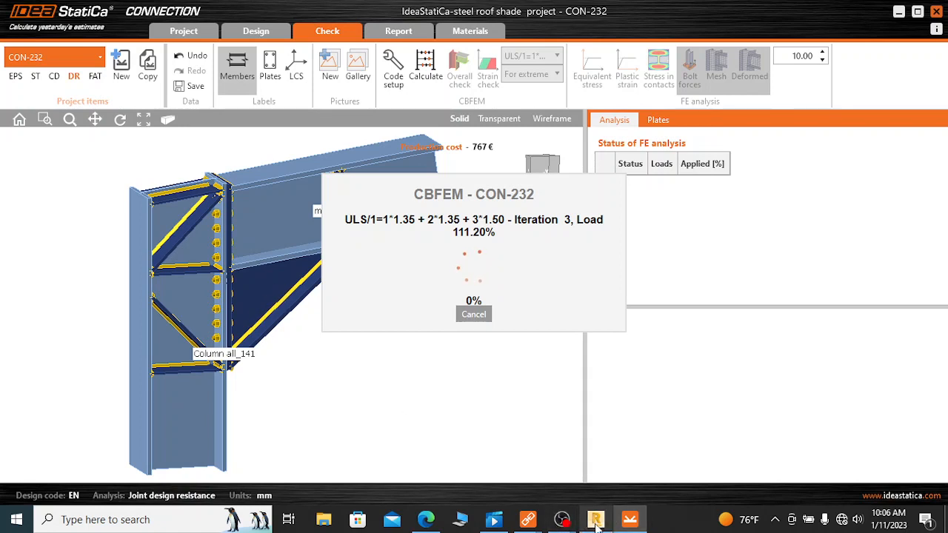
pyautogui.click(596, 522)
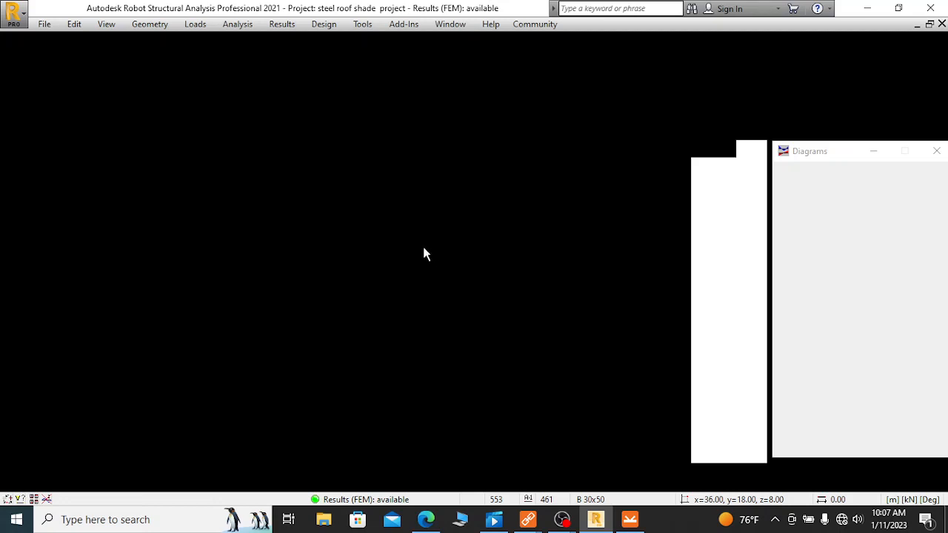
pyautogui.moveTo(629, 520)
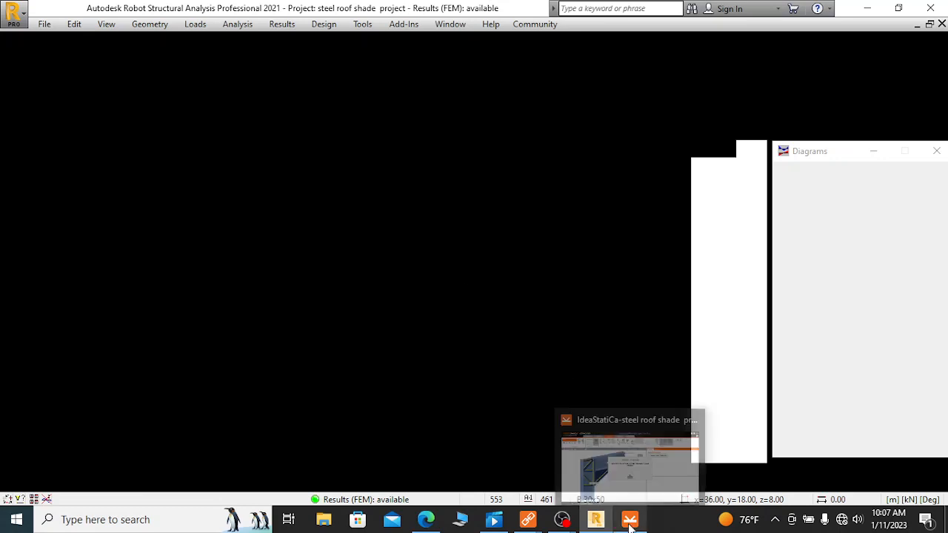
pyautogui.click(666, 437)
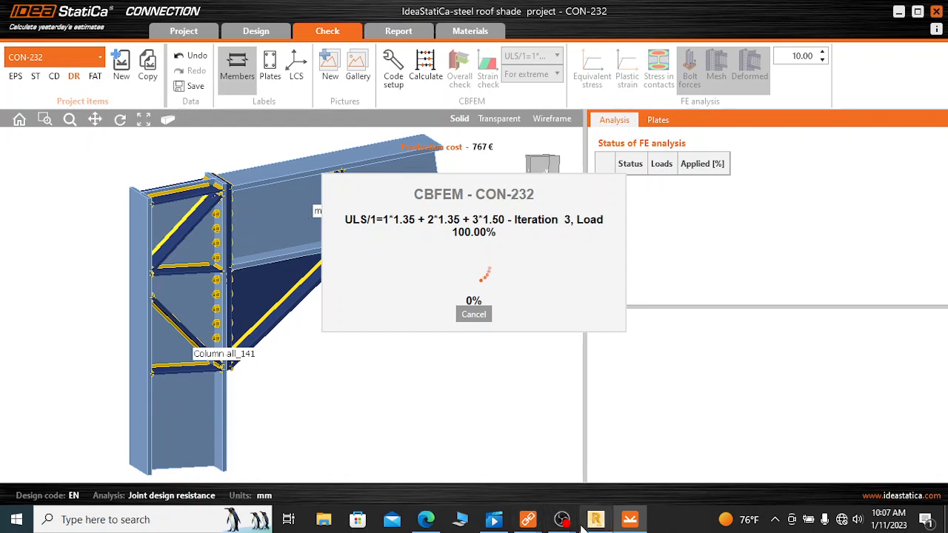
pyautogui.moveTo(563, 521)
pyautogui.click(508, 466)
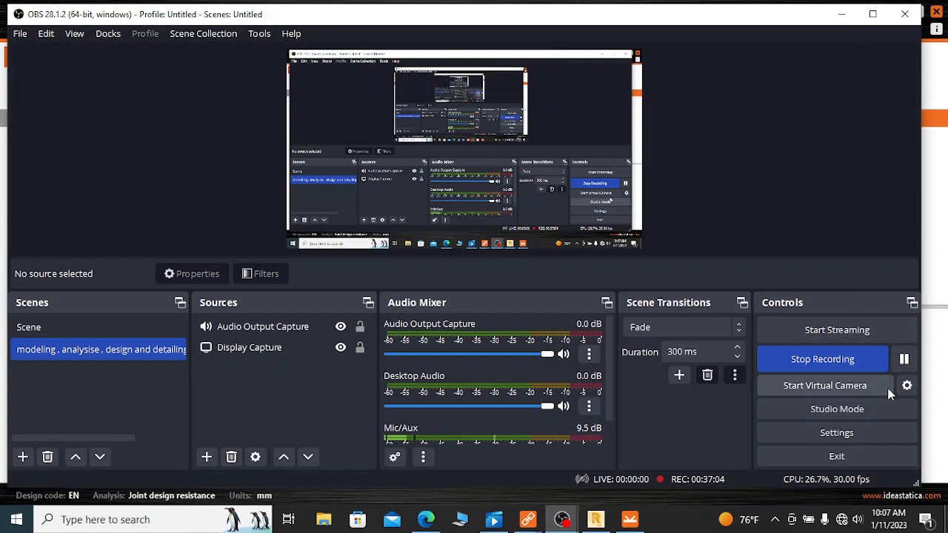
pyautogui.click(842, 14)
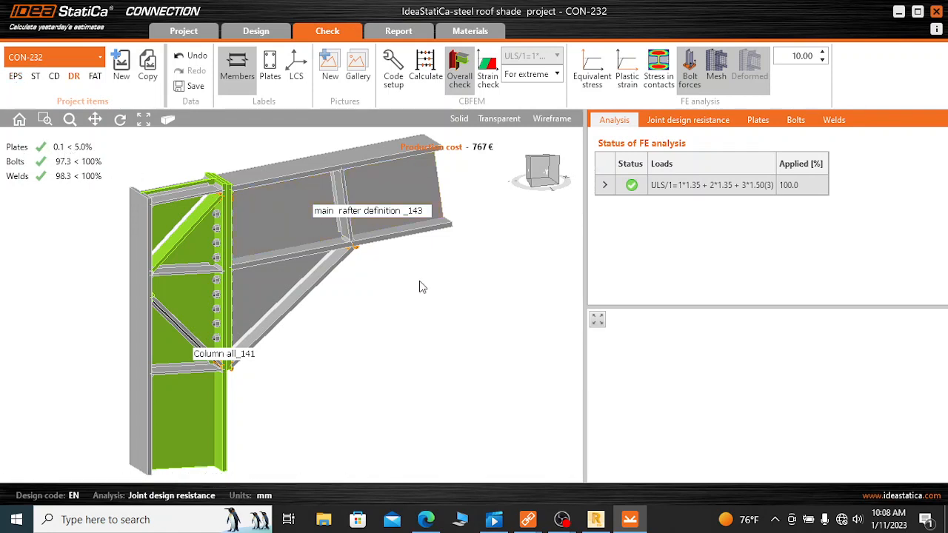
pyautogui.scroll(-1, 447, 294)
pyautogui.scroll(1, 286, 292)
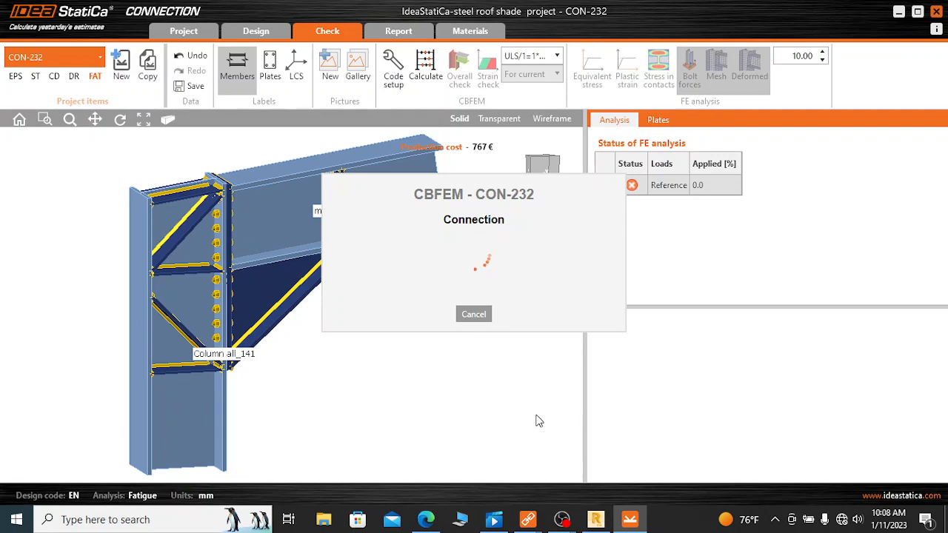
pyautogui.moveTo(562, 519)
pyautogui.click(545, 474)
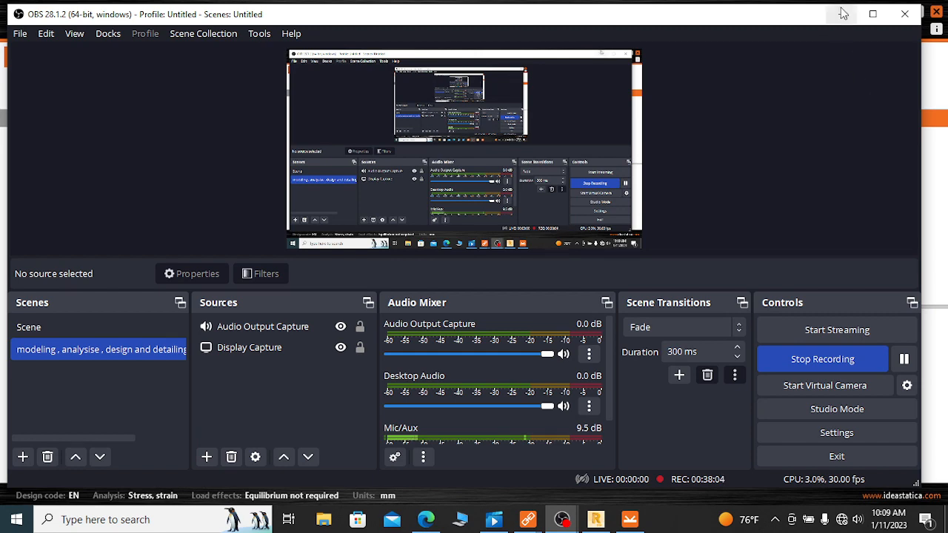
pyautogui.click(842, 14)
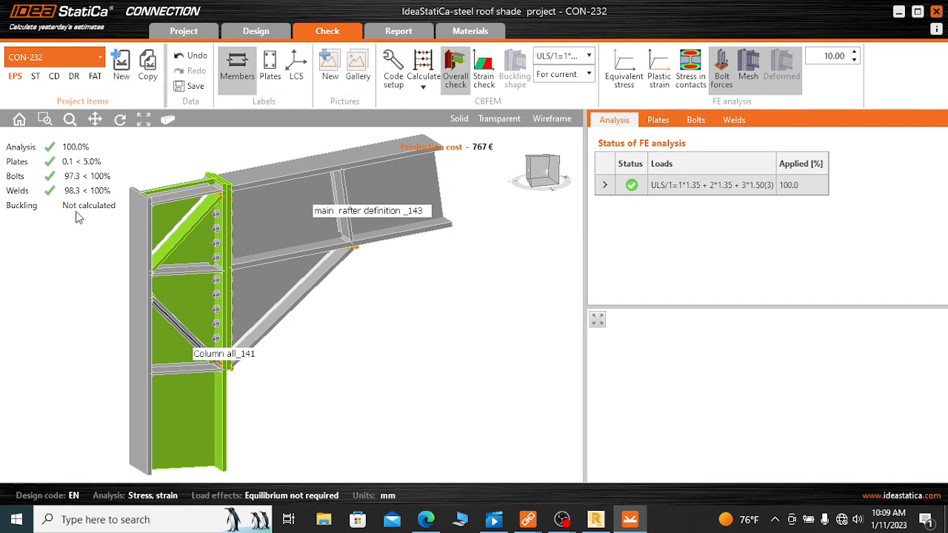
# Step: Recalculate the stress/strain analysis of CON-232 to include the missing buckling analysis
pyautogui.click(422, 82)
pyautogui.click(455, 124)
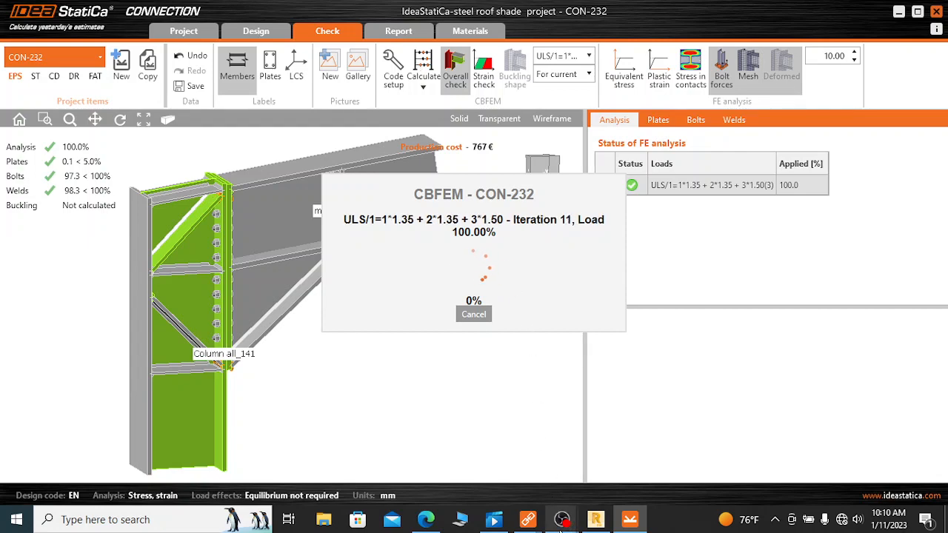
pyautogui.click(563, 519)
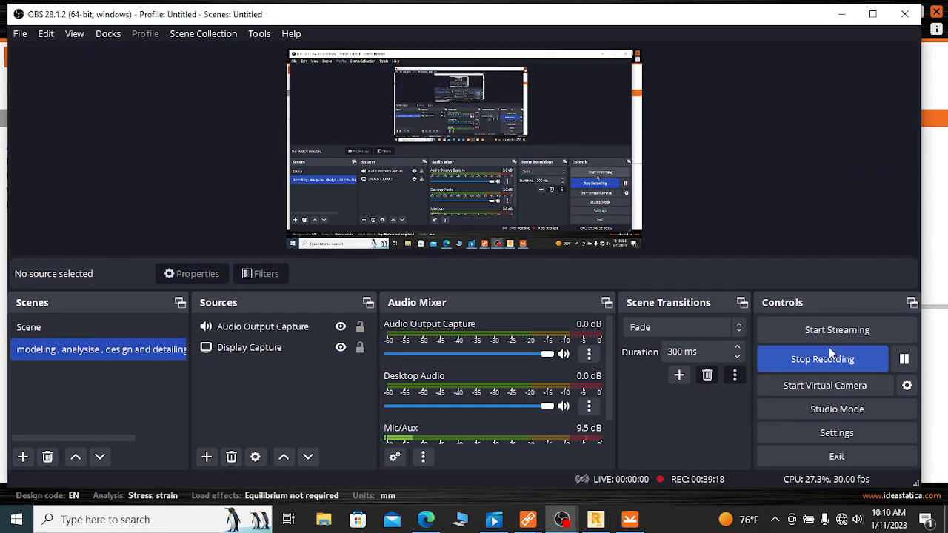
pyautogui.click(904, 359)
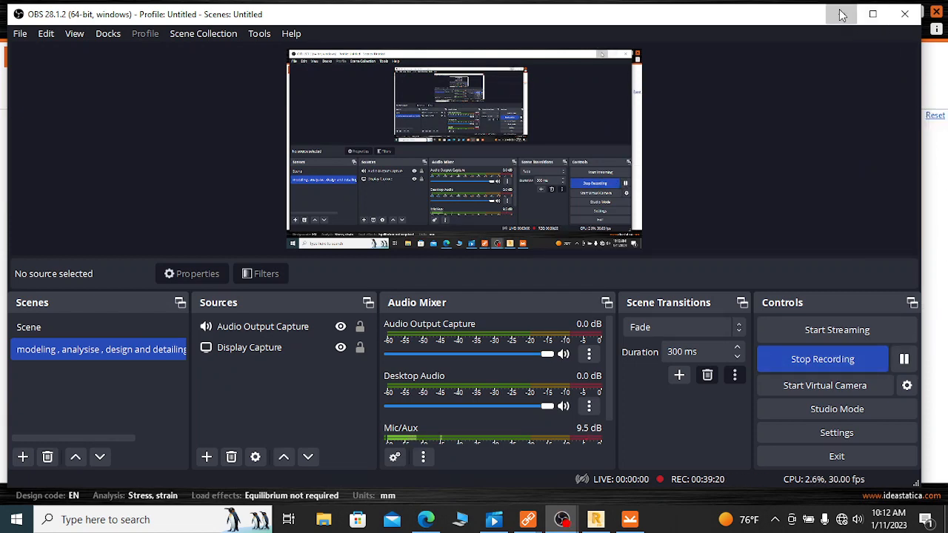
pyautogui.click(841, 14)
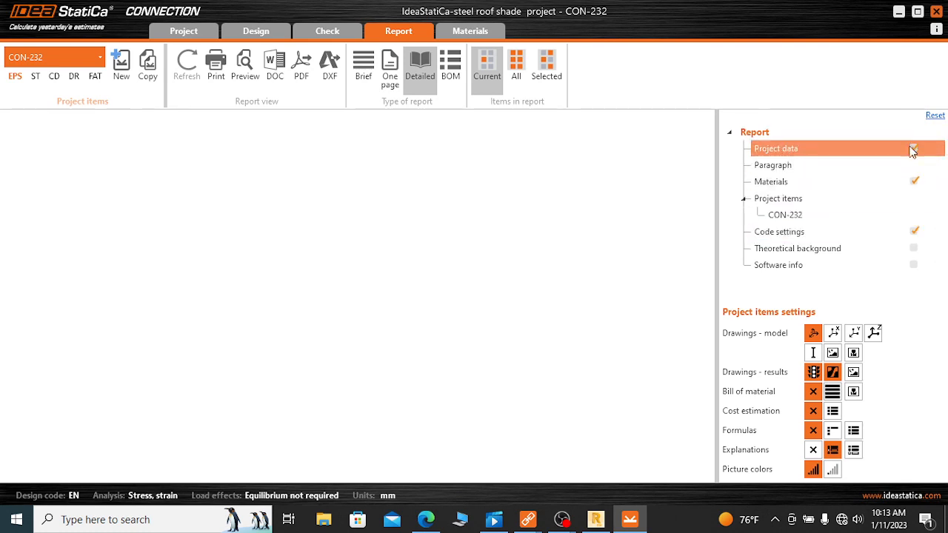
# Step: Try changing the code settings and theoretical background sections included in the detailed report
pyautogui.click(914, 231)
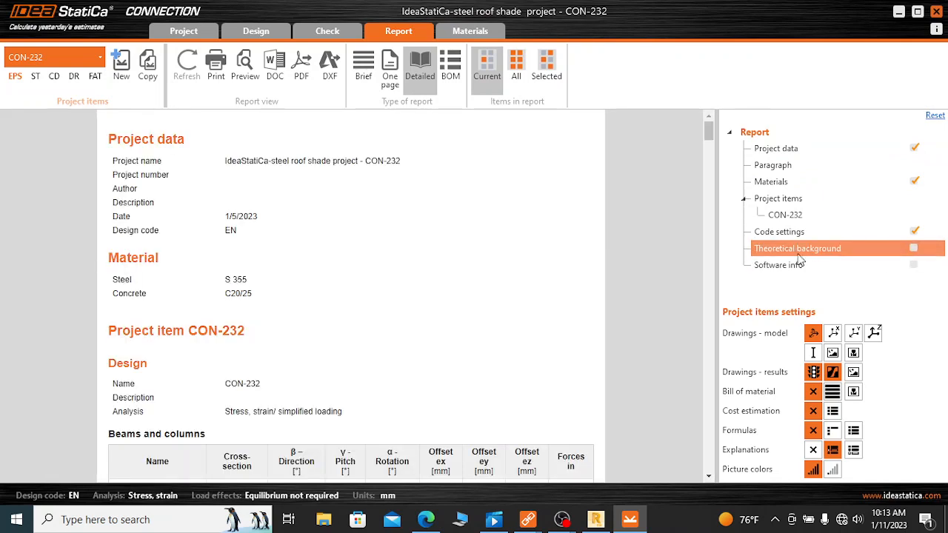
pyautogui.click(914, 250)
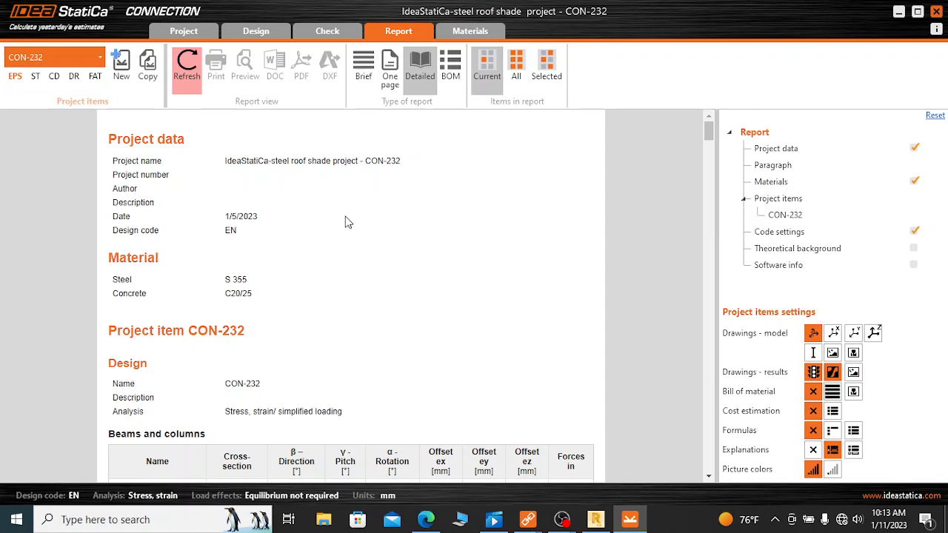
# Step: Read the detailed report's project data, material and design sections, including the beams and columns table and the 3D connection picture
pyautogui.scroll(-2, 278, 199)
pyautogui.scroll(2, 301, 220)
pyautogui.scroll(-1, 315, 180)
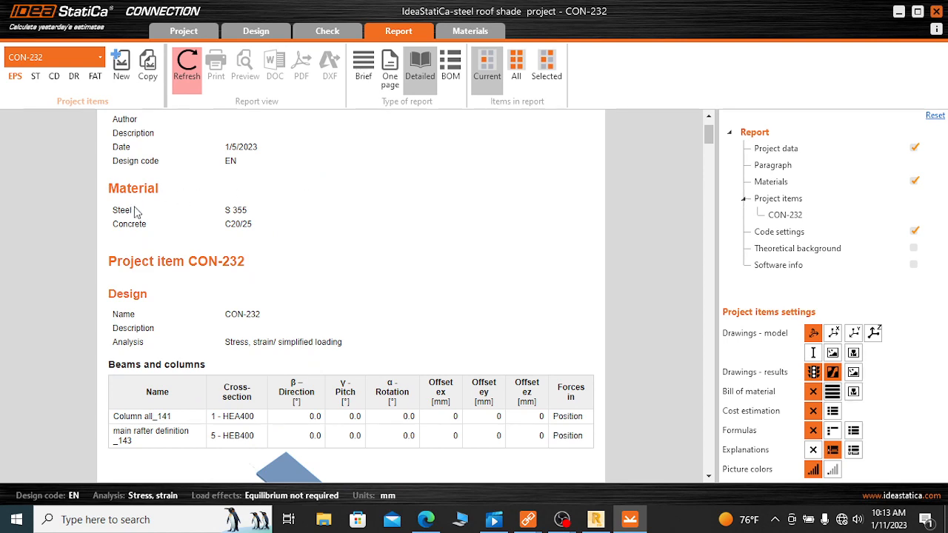
pyautogui.scroll(-1, 145, 221)
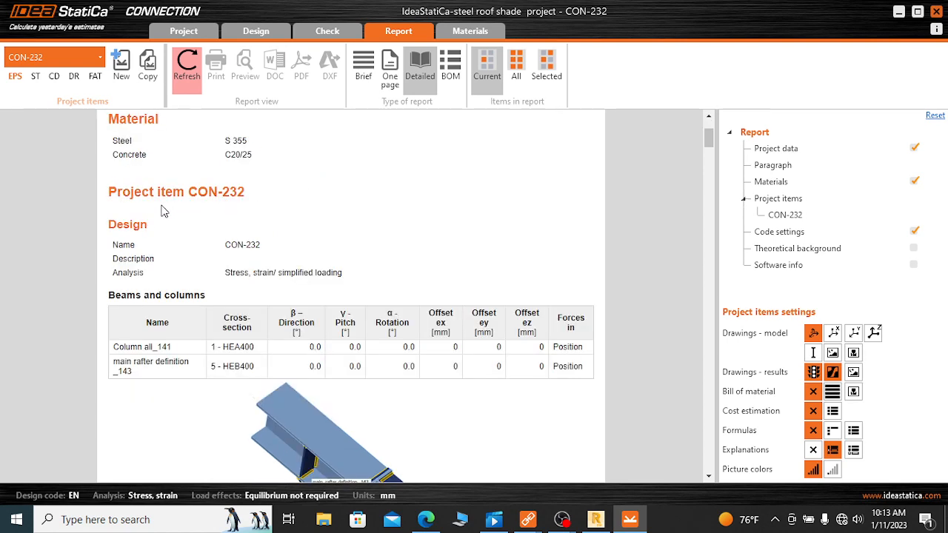
pyautogui.scroll(-1, 254, 204)
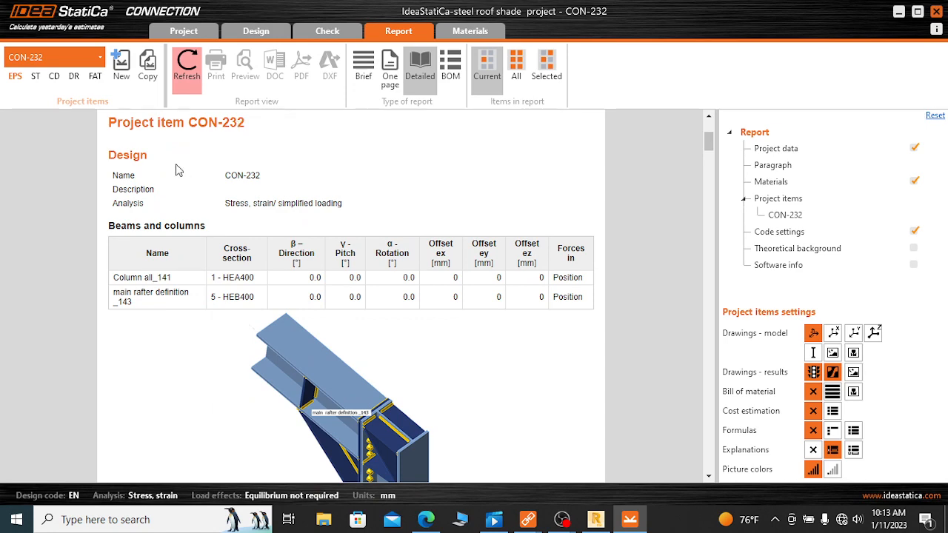
pyautogui.scroll(-1, 227, 178)
pyautogui.scroll(1, 265, 138)
pyautogui.scroll(-2, 265, 183)
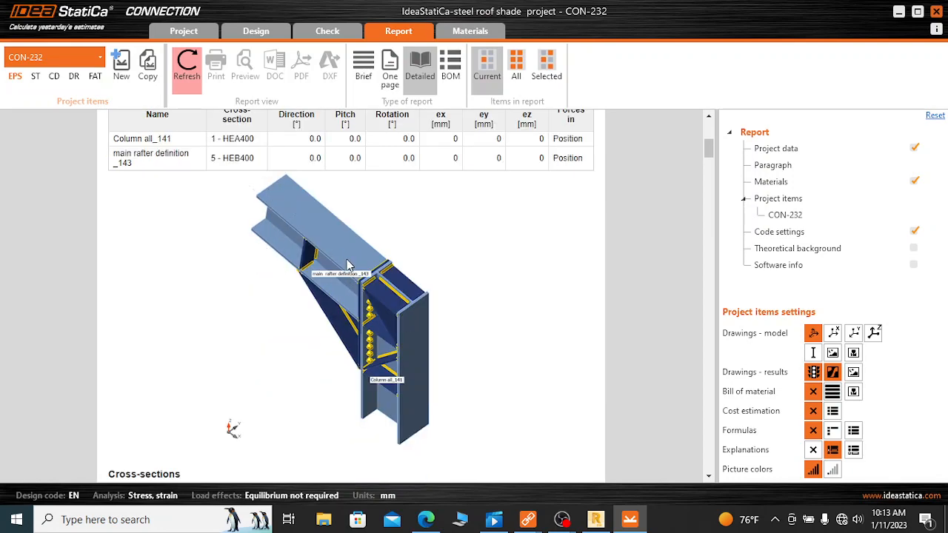
pyautogui.scroll(-3, 322, 247)
pyautogui.scroll(4, 289, 248)
pyautogui.scroll(1, 289, 247)
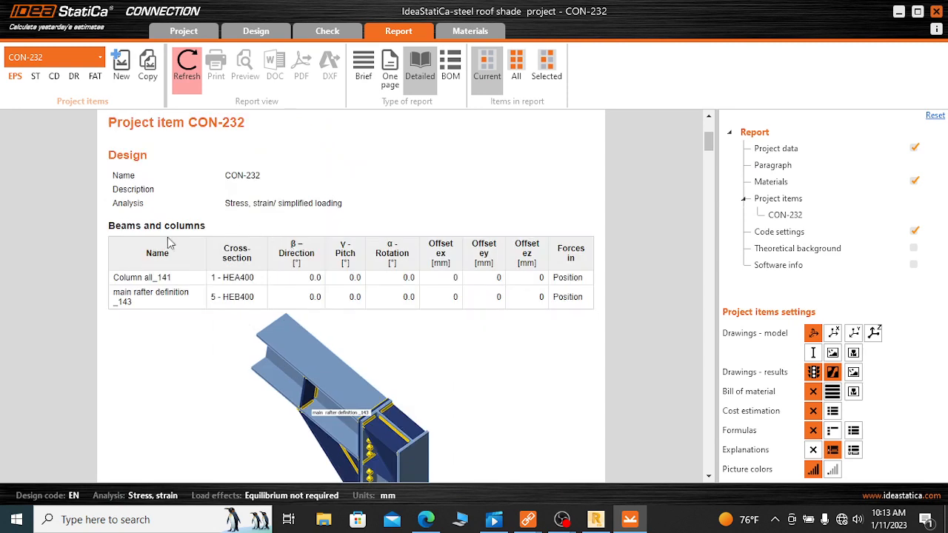
# Step: Check the column and main rafter cross-sections in the beams and columns table, and review the report's cross-section, bolt and load effect tables
pyautogui.tripleClick(252, 279)
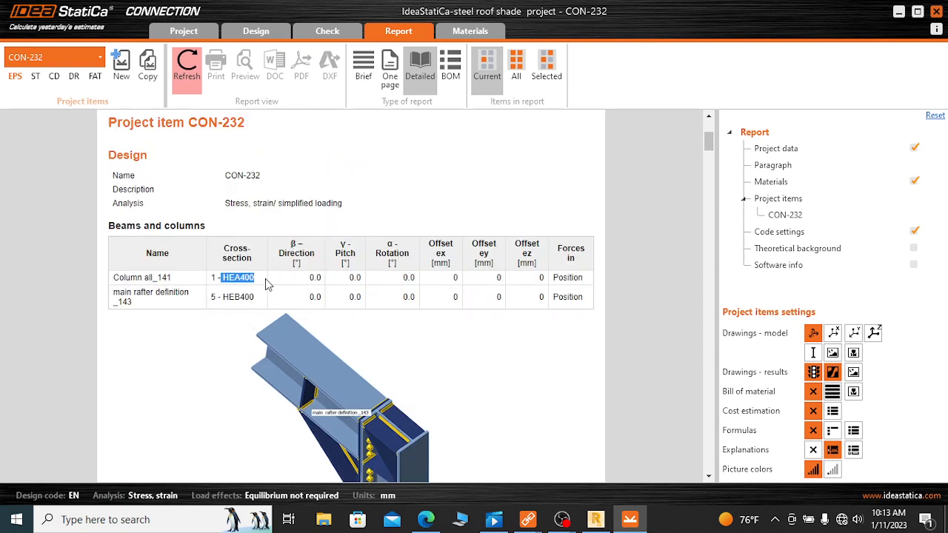
pyautogui.click(185, 295)
pyautogui.moveTo(223, 277); pyautogui.dragTo(256, 299)
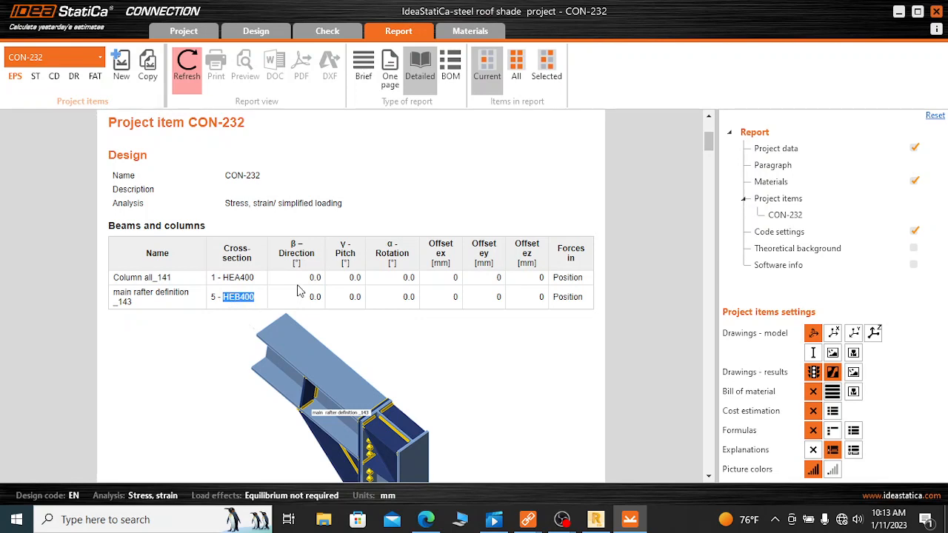
pyautogui.scroll(-2, 319, 240)
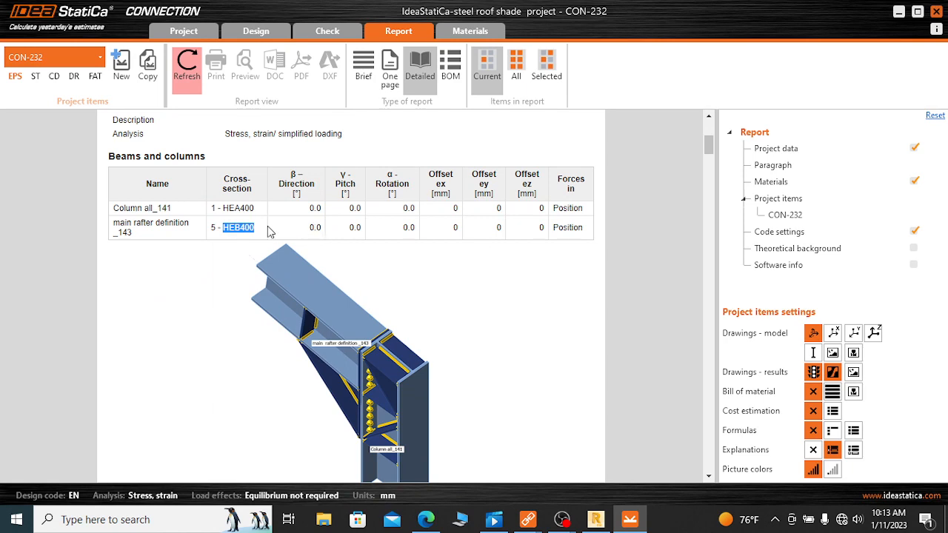
pyautogui.click(240, 208)
pyautogui.scroll(-2, 268, 233)
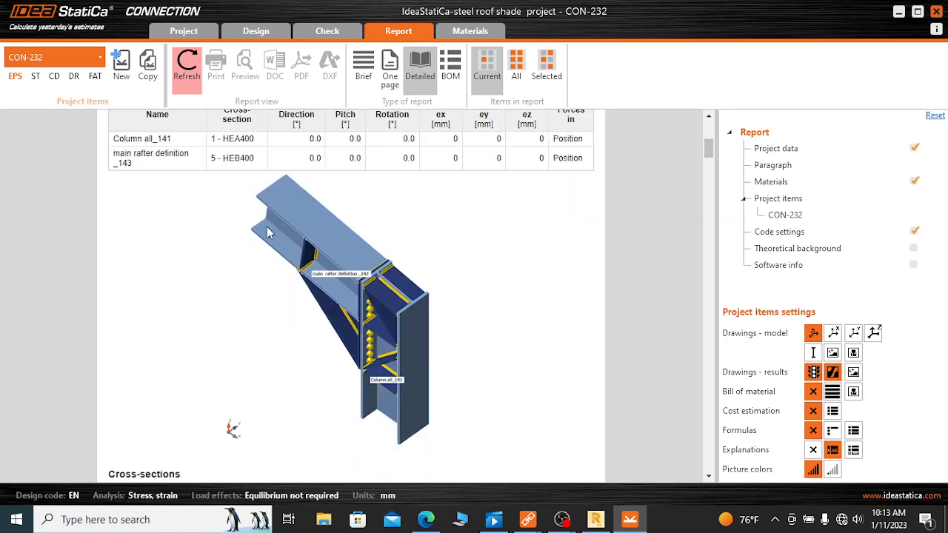
pyautogui.scroll(-8, 288, 241)
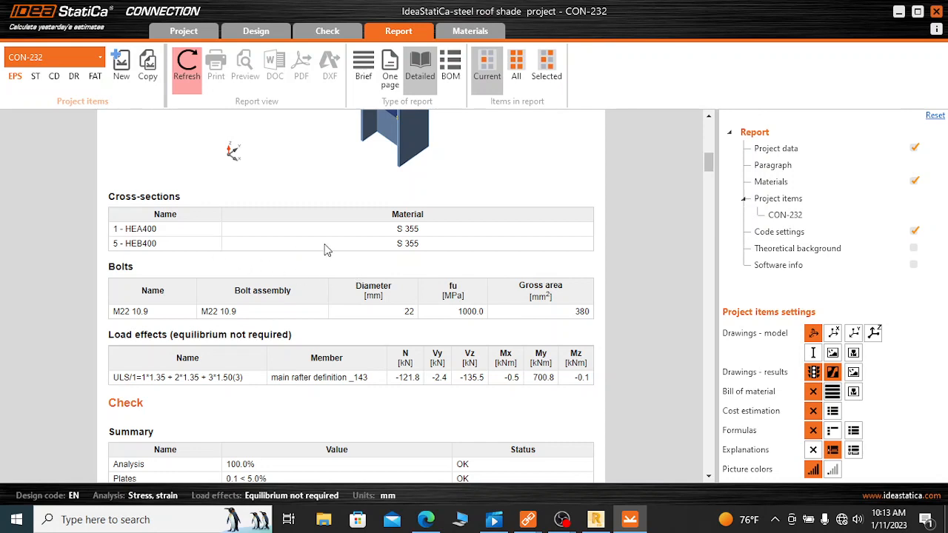
# Step: Review the report's load effects, check summary and plates results through to the plate design data and symbol explanation
pyautogui.scroll(-2, 326, 247)
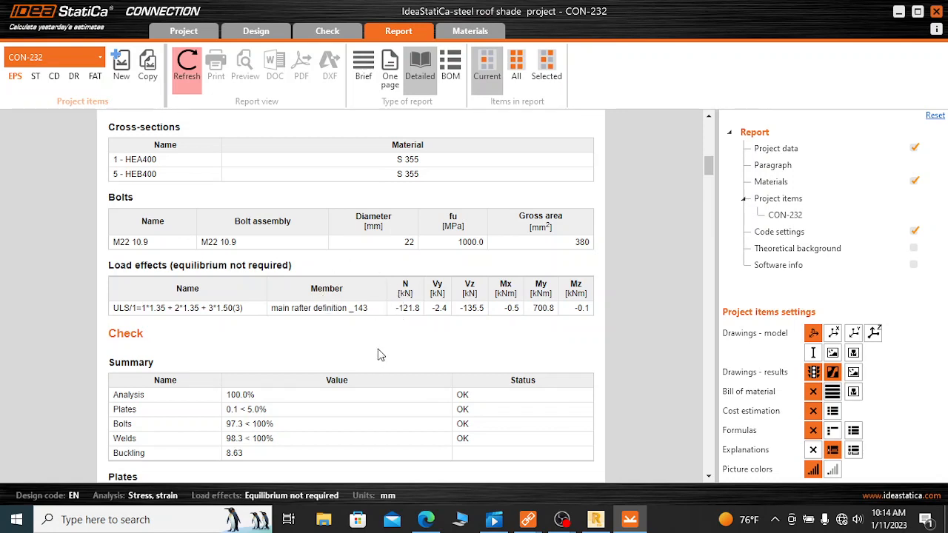
pyautogui.scroll(-2, 385, 264)
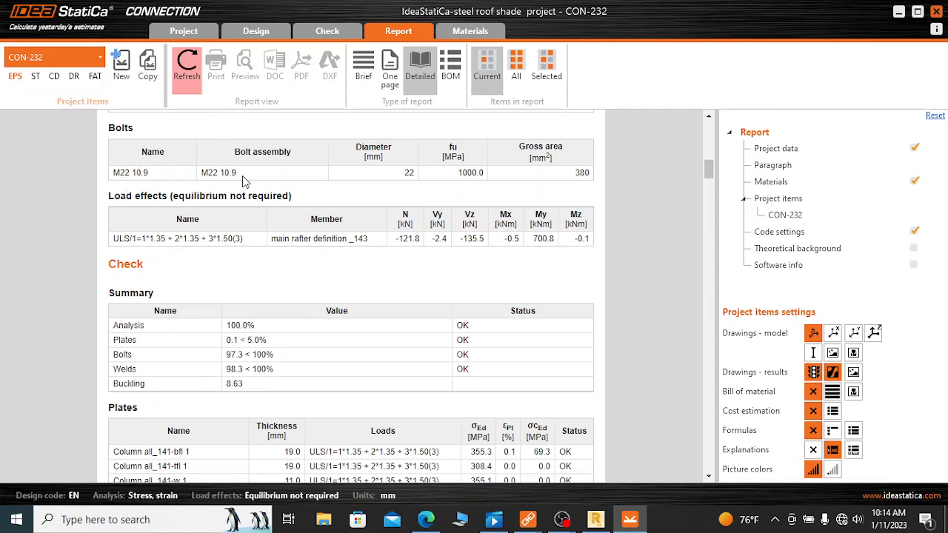
pyautogui.scroll(-3, 437, 188)
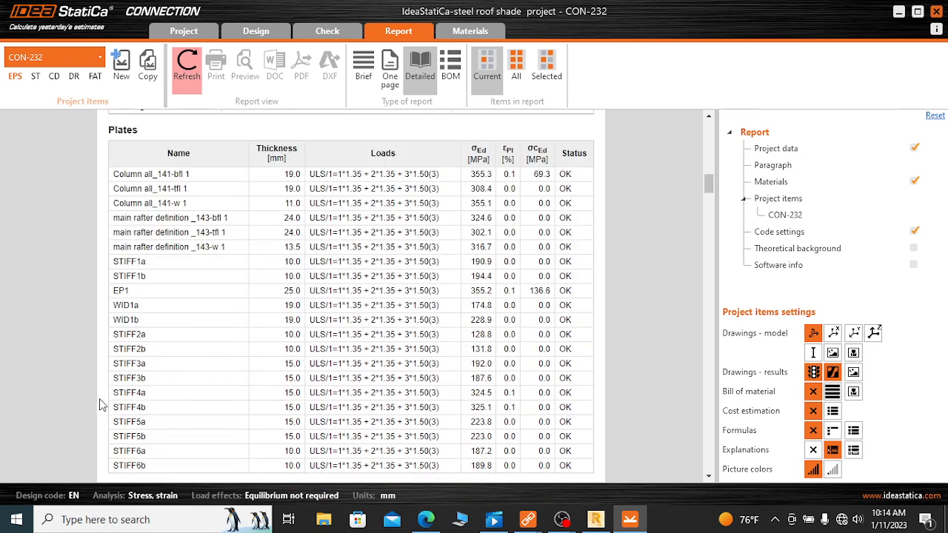
pyautogui.scroll(-10, 366, 311)
pyautogui.scroll(2, 374, 247)
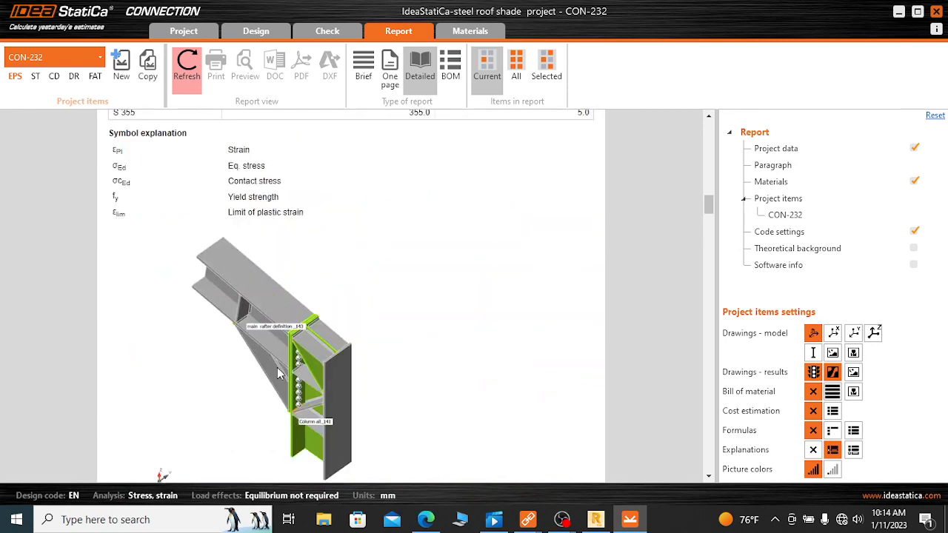
# Step: Examine the report's strain check and equivalent stress pictures, and review the bolt and weld check tables
pyautogui.scroll(-9, 356, 259)
pyautogui.scroll(-1, 339, 270)
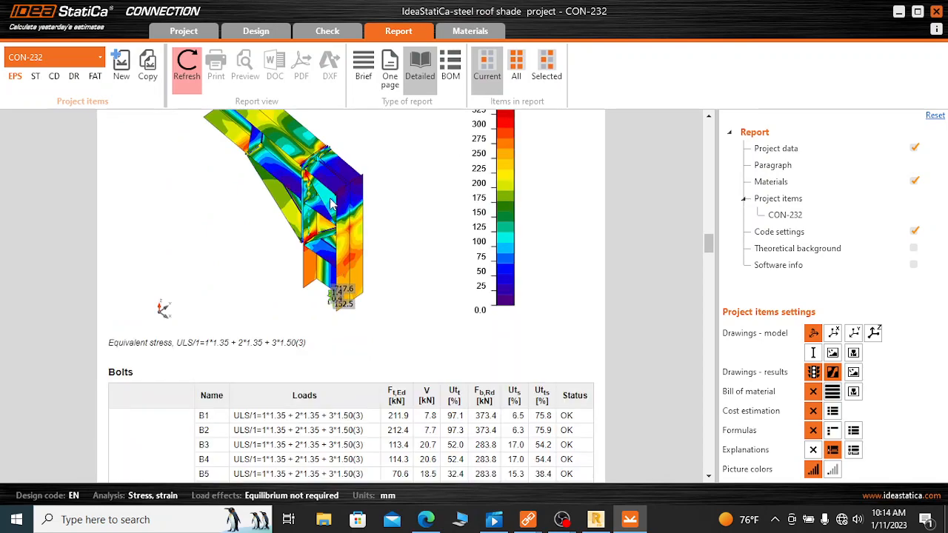
pyautogui.scroll(2, 333, 218)
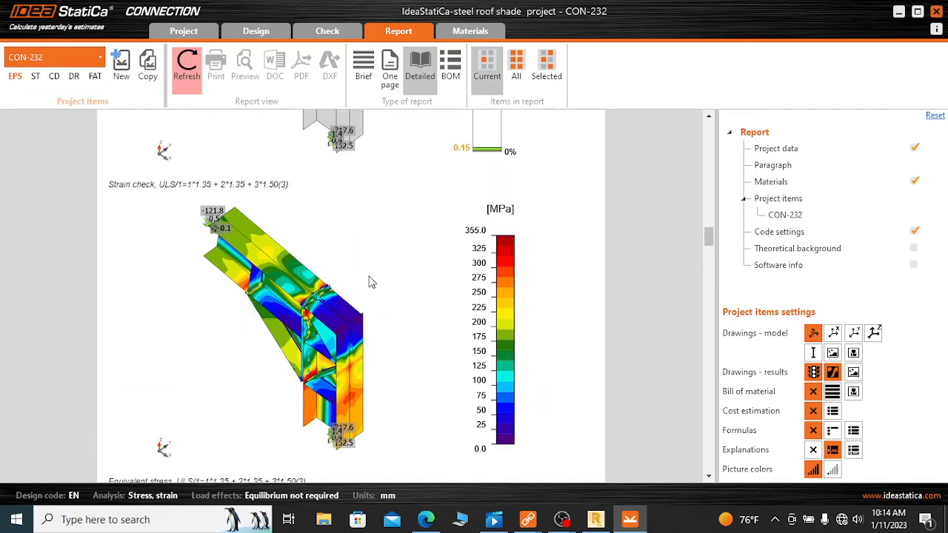
pyautogui.scroll(-4, 368, 268)
pyautogui.scroll(2, 369, 214)
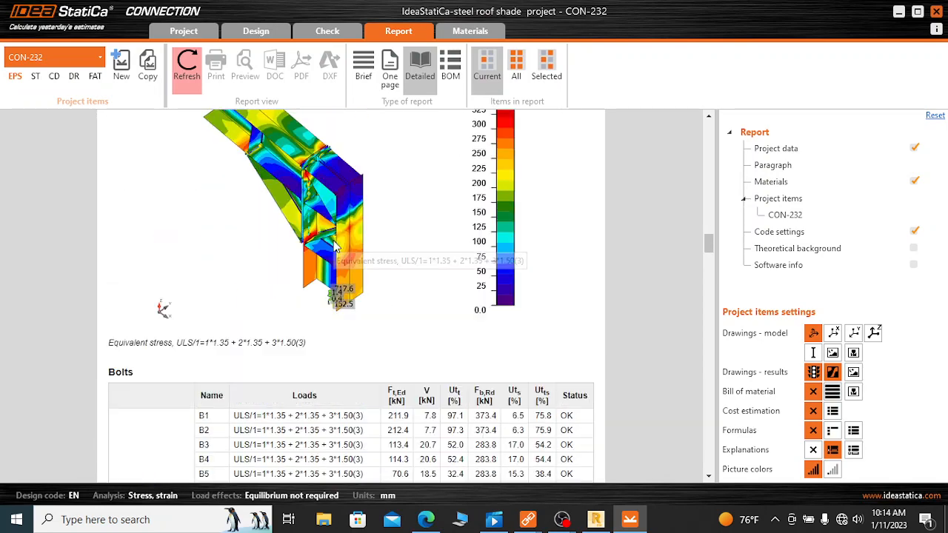
pyautogui.scroll(2, 365, 225)
pyautogui.scroll(-15, 364, 225)
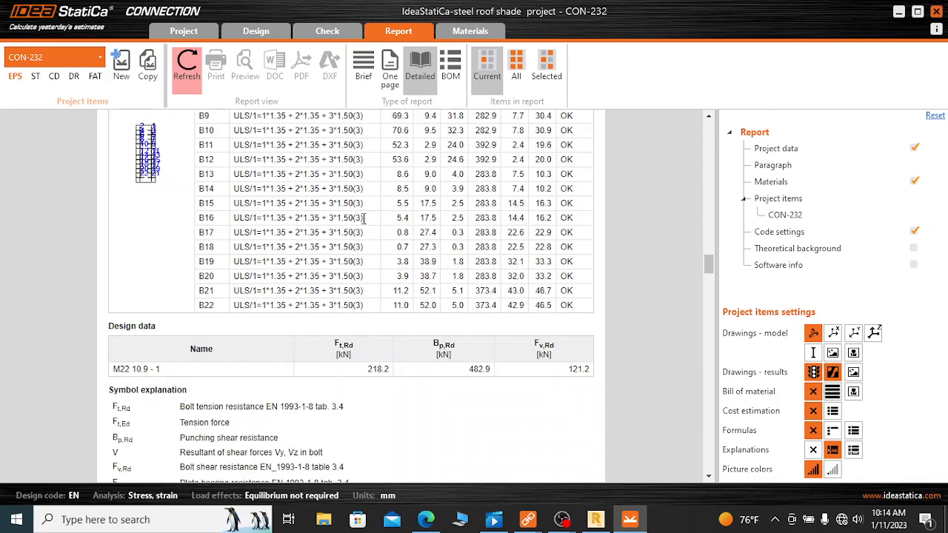
pyautogui.scroll(-15, 420, 321)
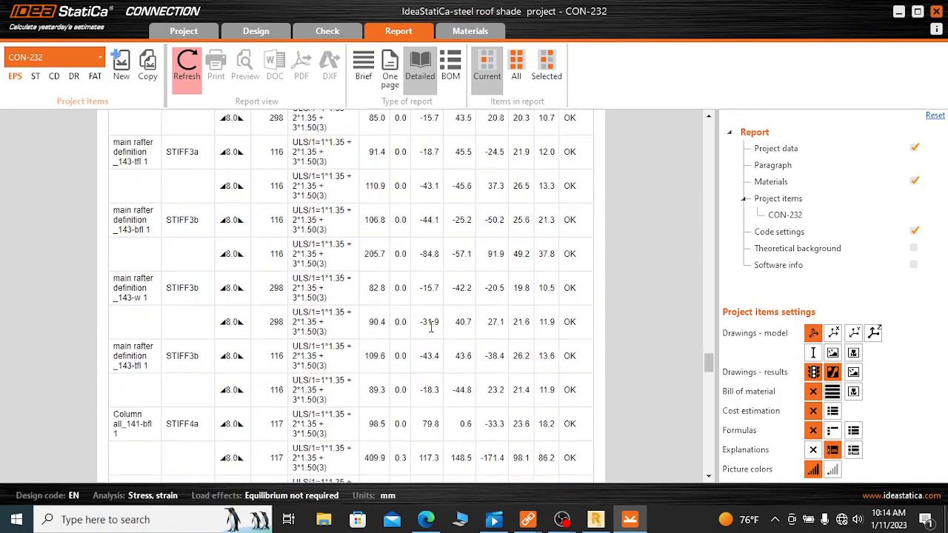
# Step: Review the buckling factors for each shape and the code settings table at the end of the detailed report
pyautogui.scroll(-5, 437, 366)
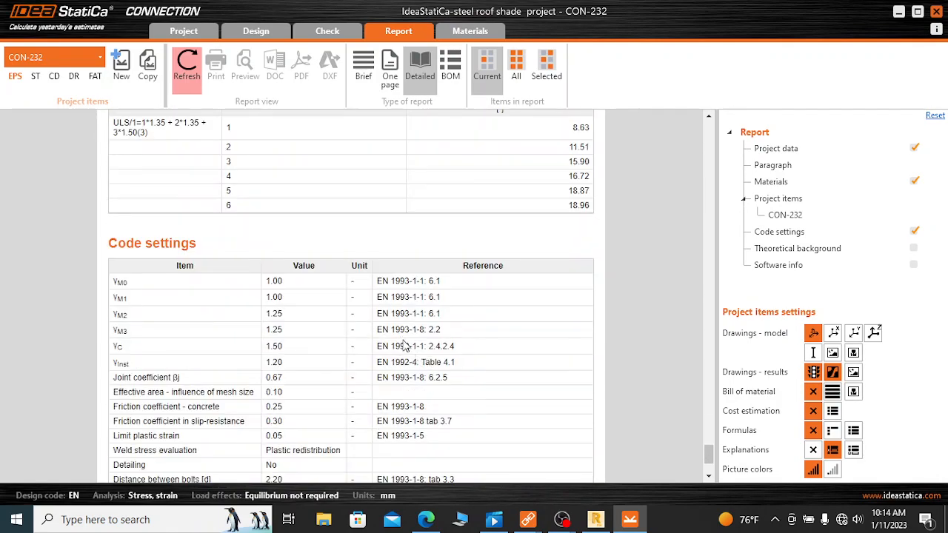
pyautogui.scroll(3, 403, 341)
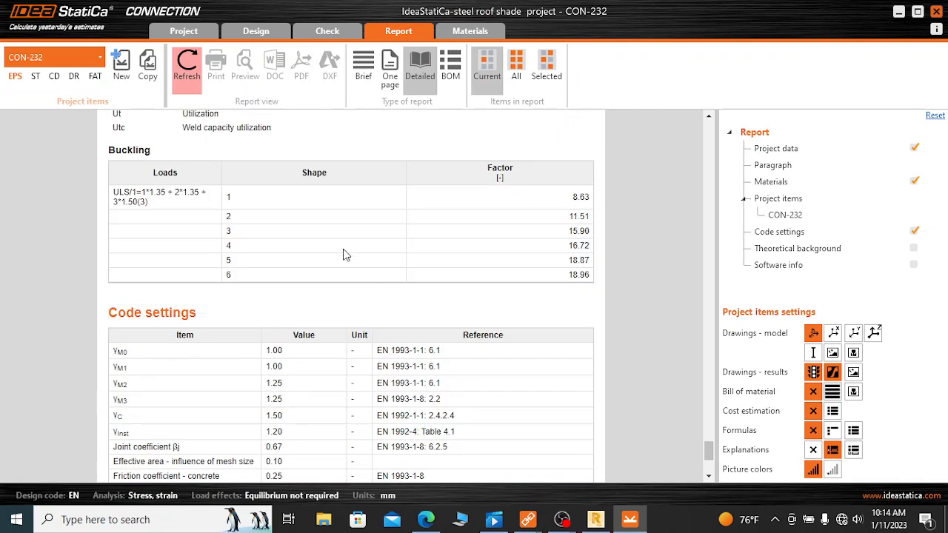
pyautogui.scroll(-2, 294, 218)
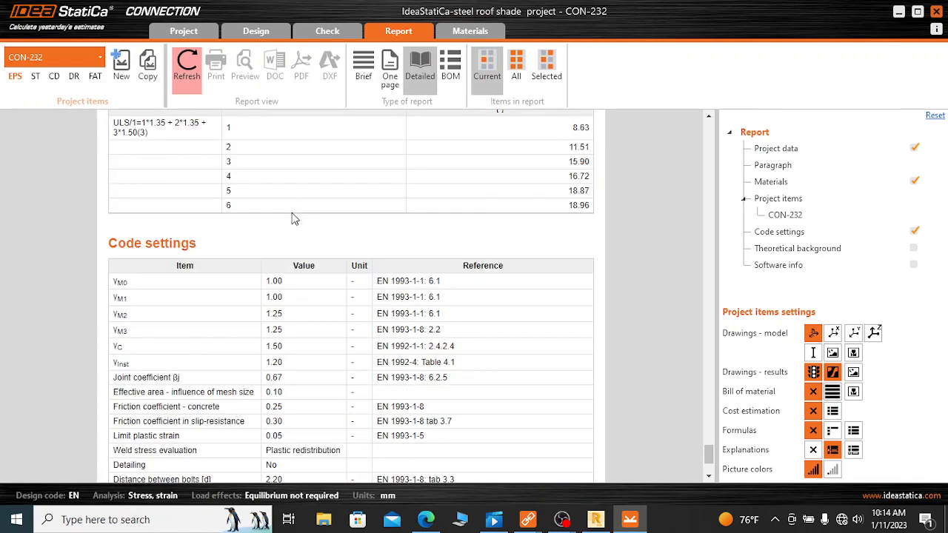
pyautogui.scroll(2, 347, 241)
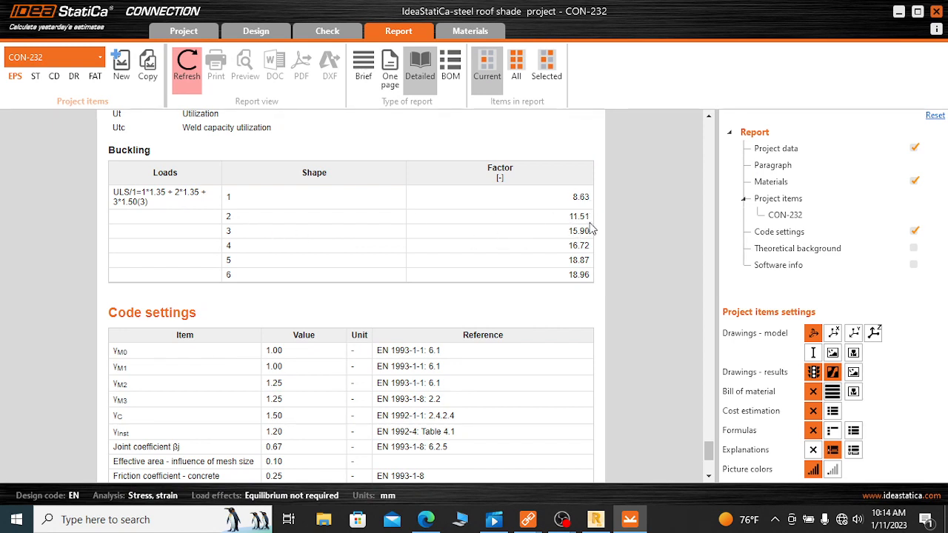
pyautogui.scroll(-6, 591, 226)
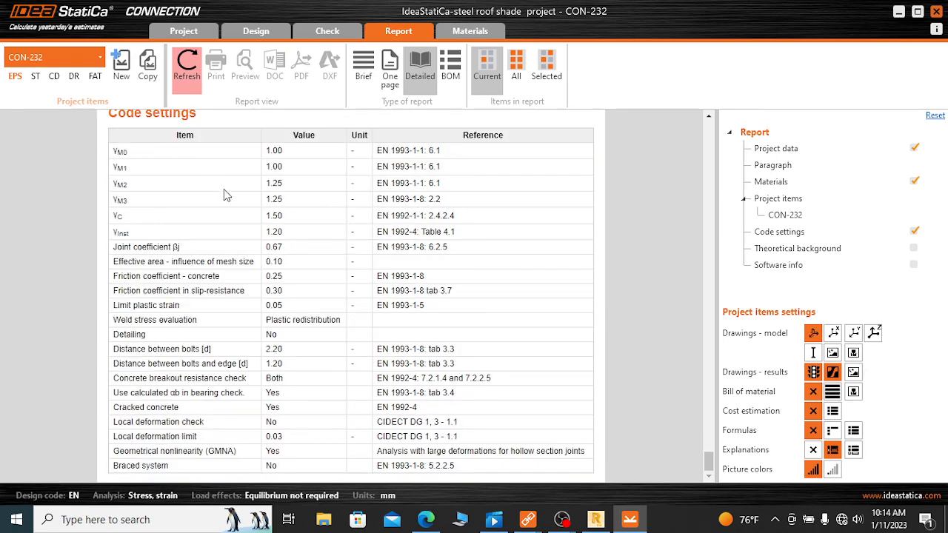
pyautogui.scroll(2, 159, 164)
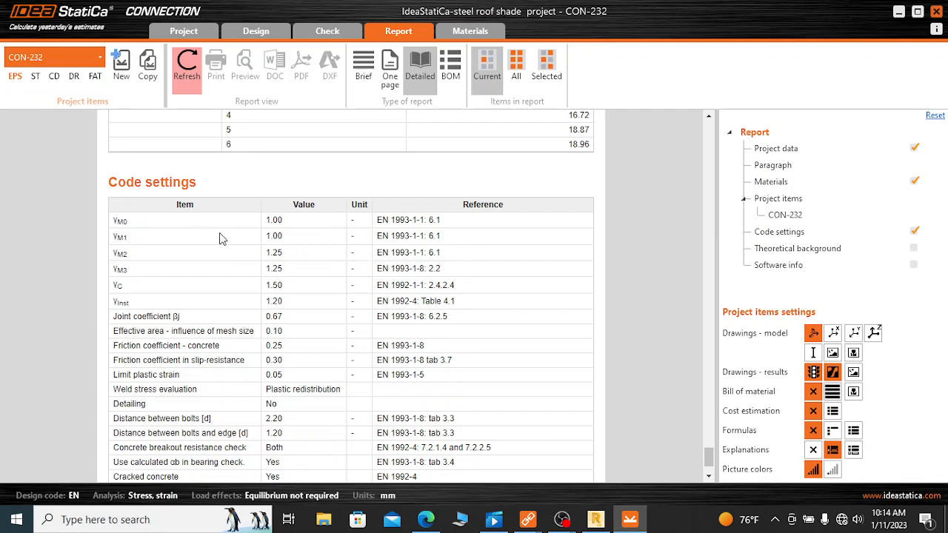
pyautogui.scroll(-2, 307, 256)
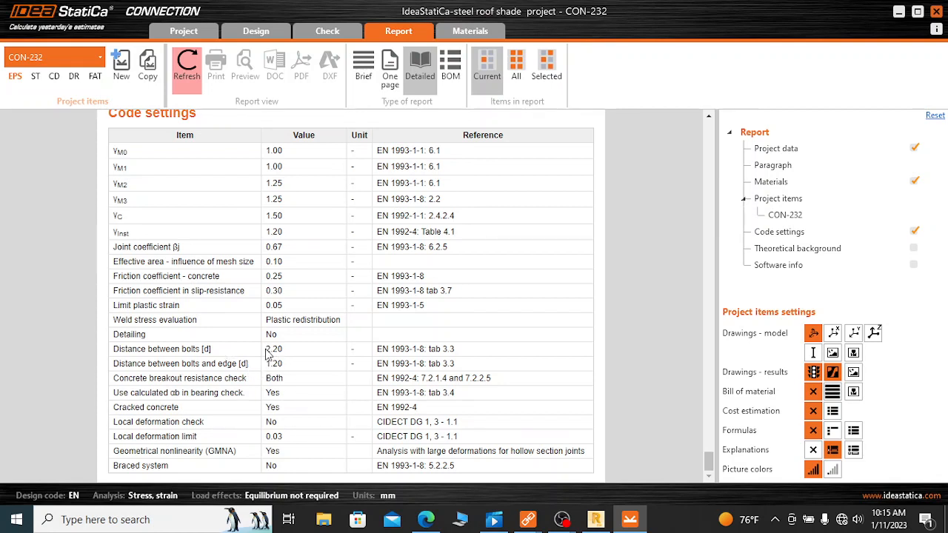
# Step: Skim back from the code settings through the weld tables to the plates results and the earlier report sections
pyautogui.scroll(15, 370, 400)
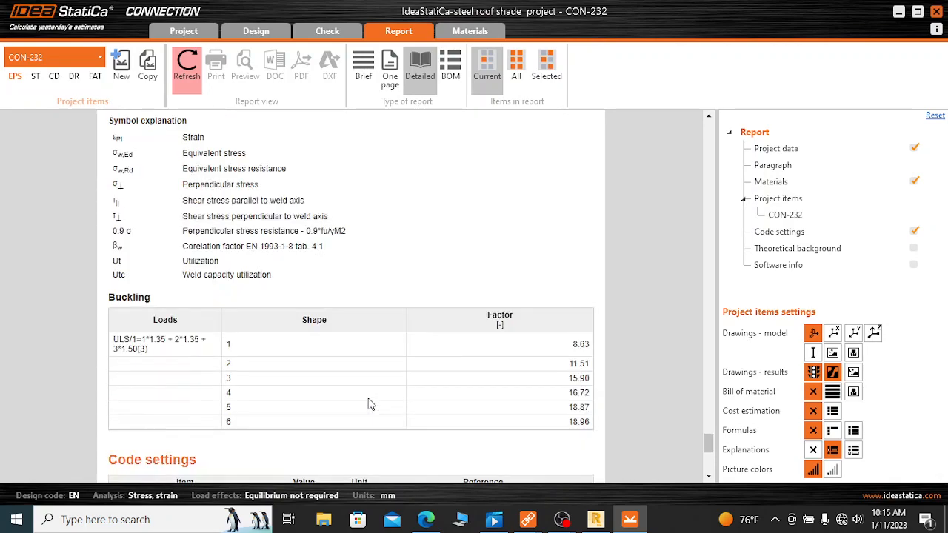
pyautogui.scroll(15, 390, 289)
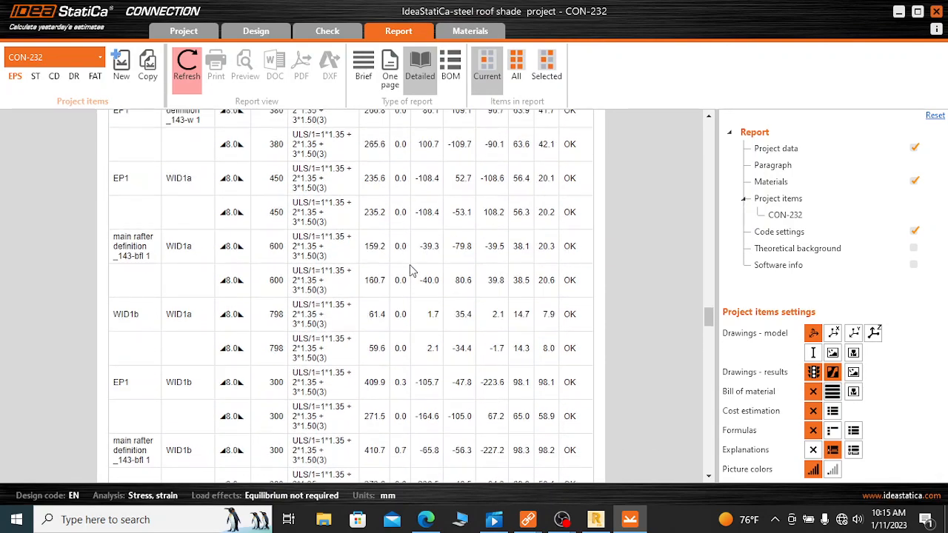
pyautogui.scroll(10, 356, 259)
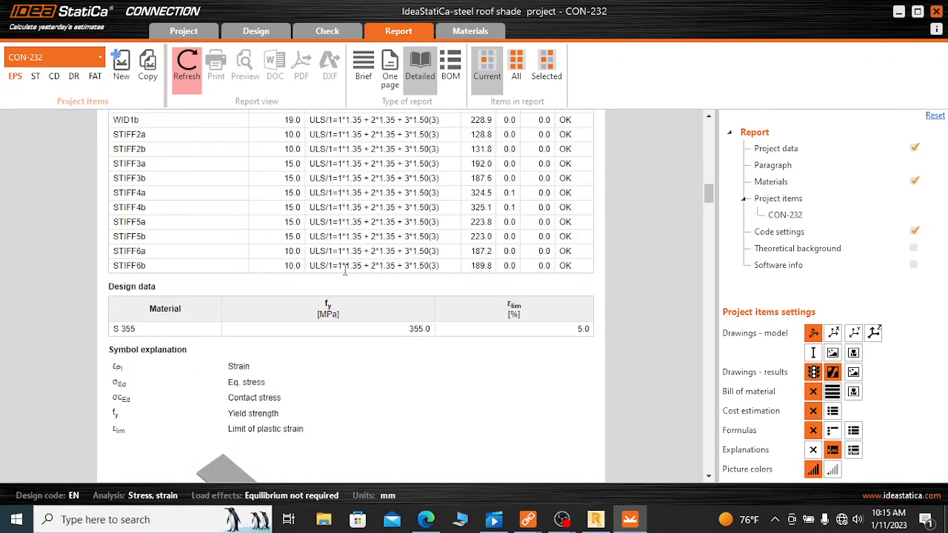
pyautogui.scroll(15, 386, 352)
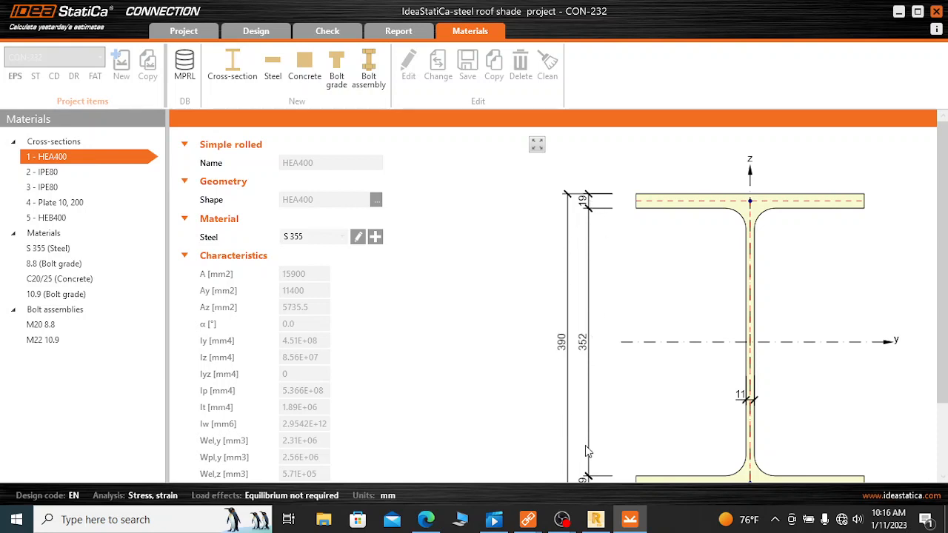
# Step: Inspect the properties of the IPE80, Plate 10, 200 and HEB400 cross-sections, the S 355 steel and the M20 8.8 bolt assembly
pyautogui.click(54, 173)
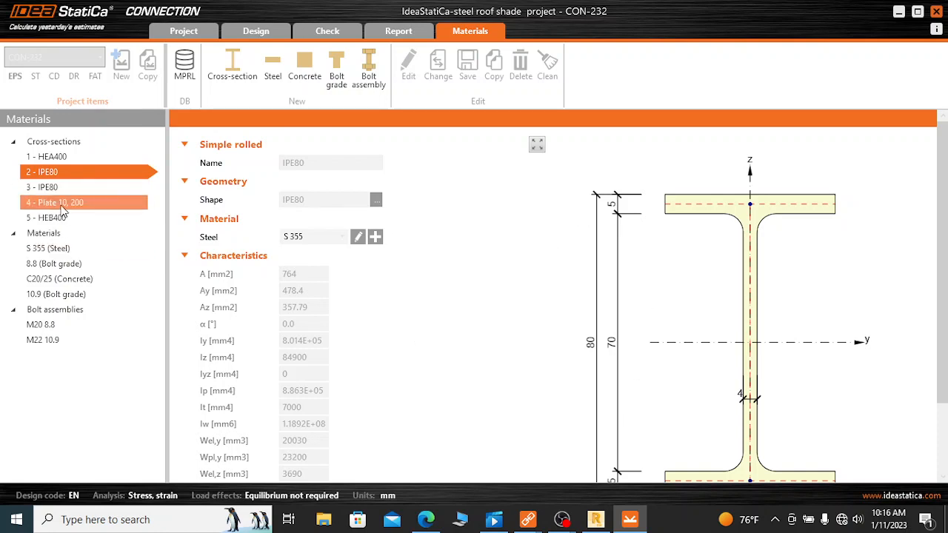
pyautogui.click(49, 188)
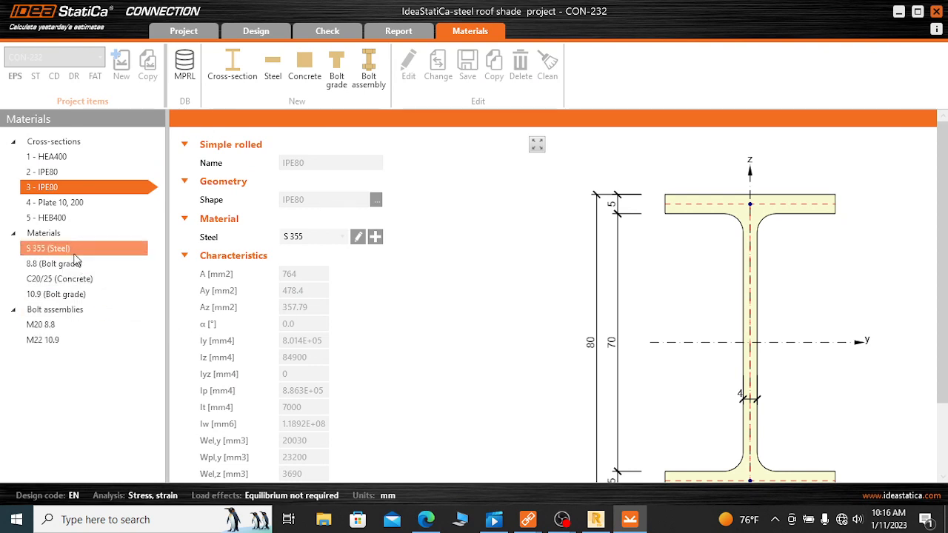
pyautogui.click(63, 205)
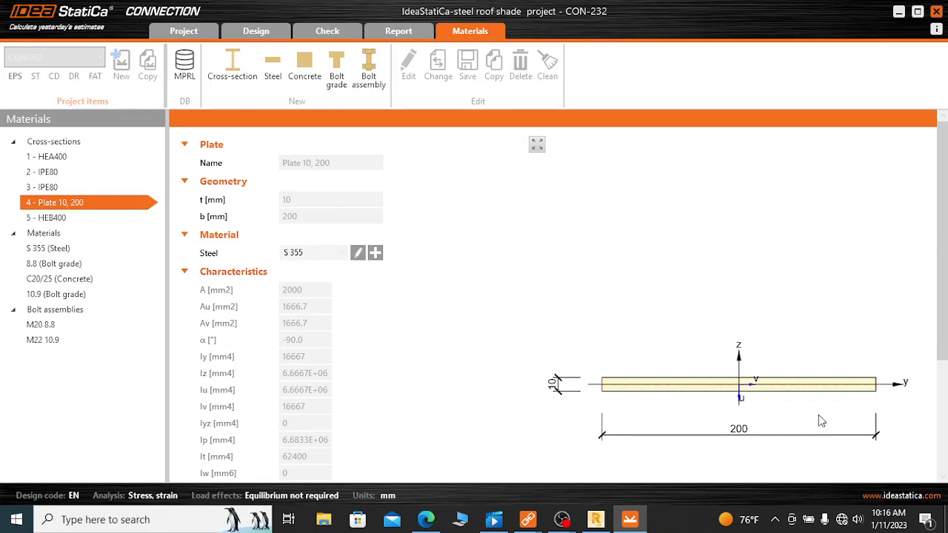
pyautogui.click(65, 217)
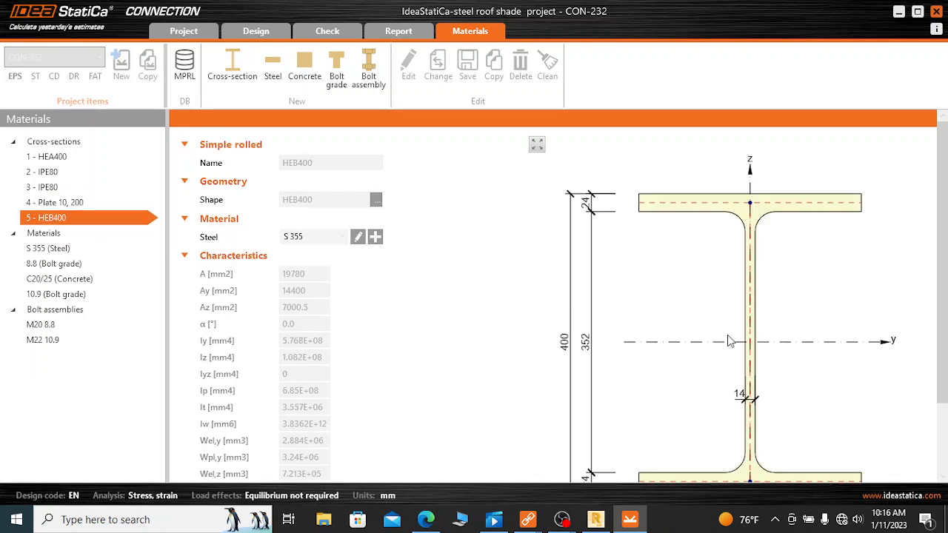
pyautogui.click(42, 235)
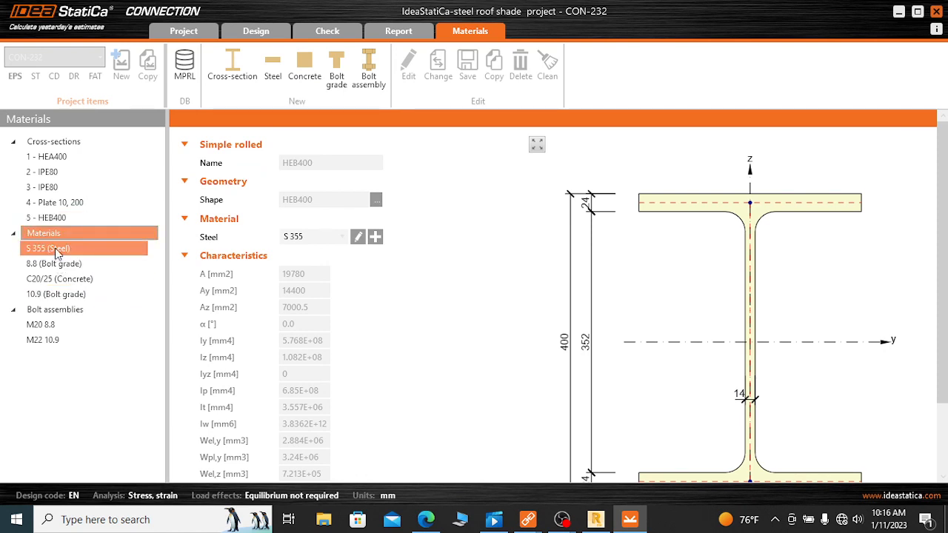
pyautogui.click(58, 251)
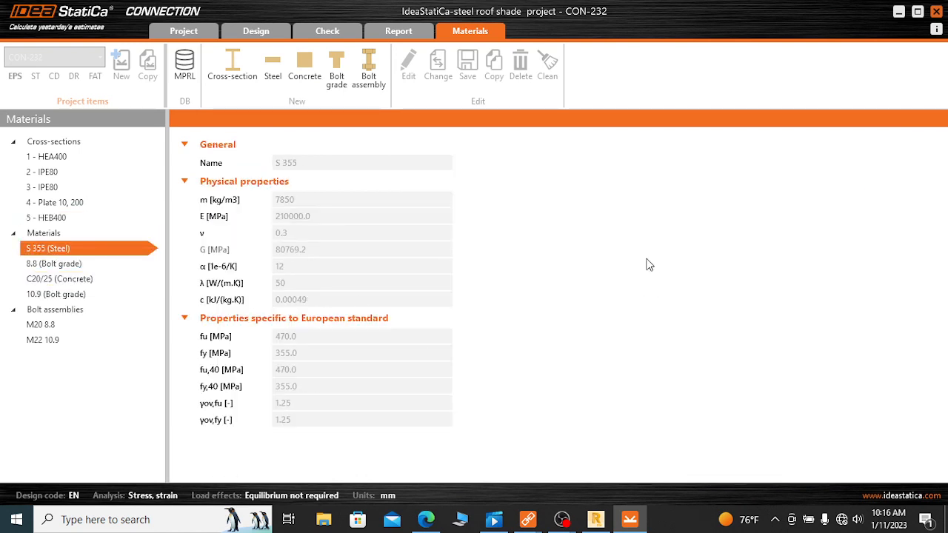
pyautogui.click(41, 329)
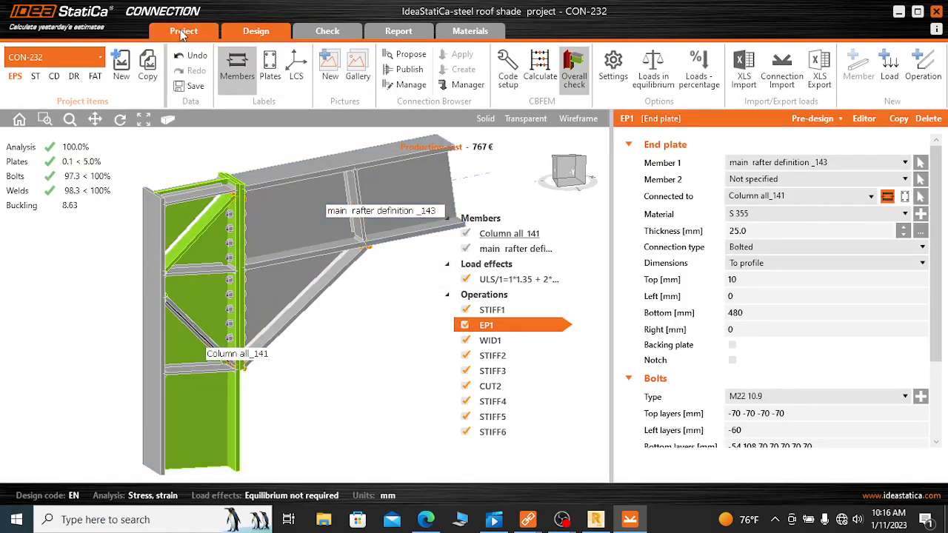
# Step: View the project information page and return to the design view of CON-232
pyautogui.click(99, 59)
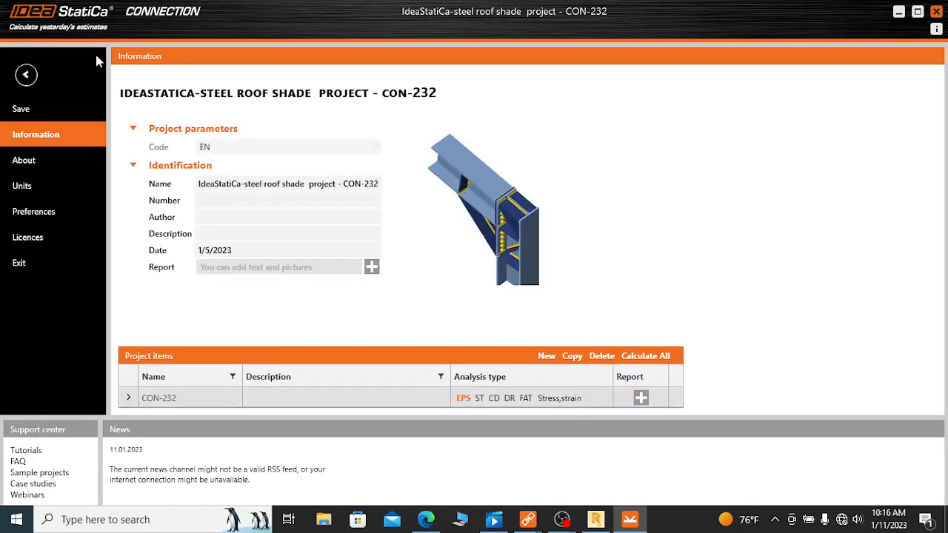
pyautogui.click(63, 120)
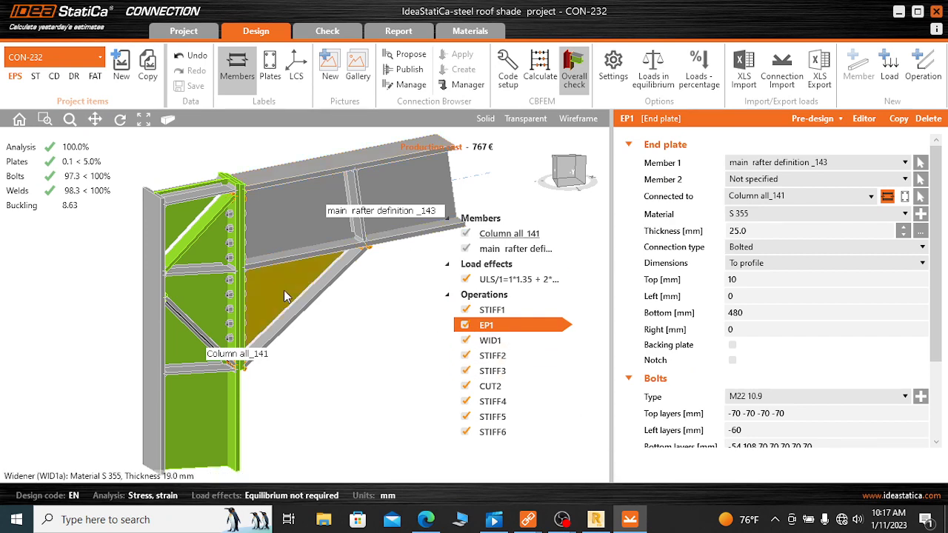
pyautogui.scroll(-1, 284, 289)
pyautogui.moveTo(564, 521)
pyautogui.click(502, 454)
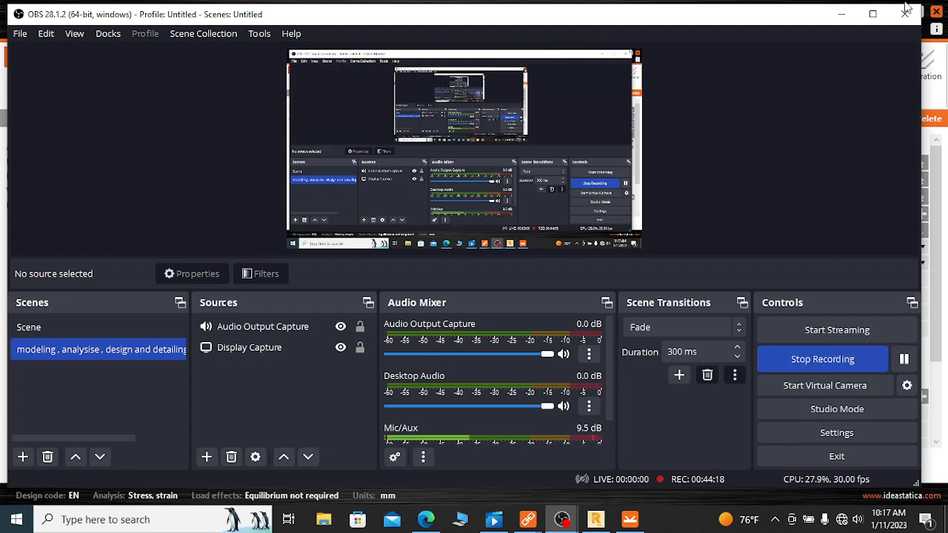
pyautogui.click(849, 20)
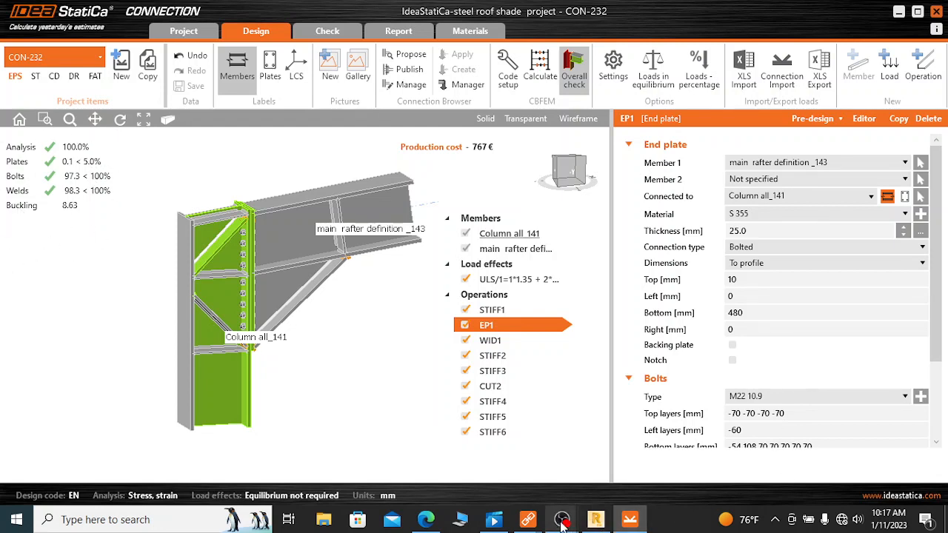
# Step: Switch to Robot Structural Analysis and change the workspace layout to the Connections layout of Steel Design
pyautogui.click(595, 519)
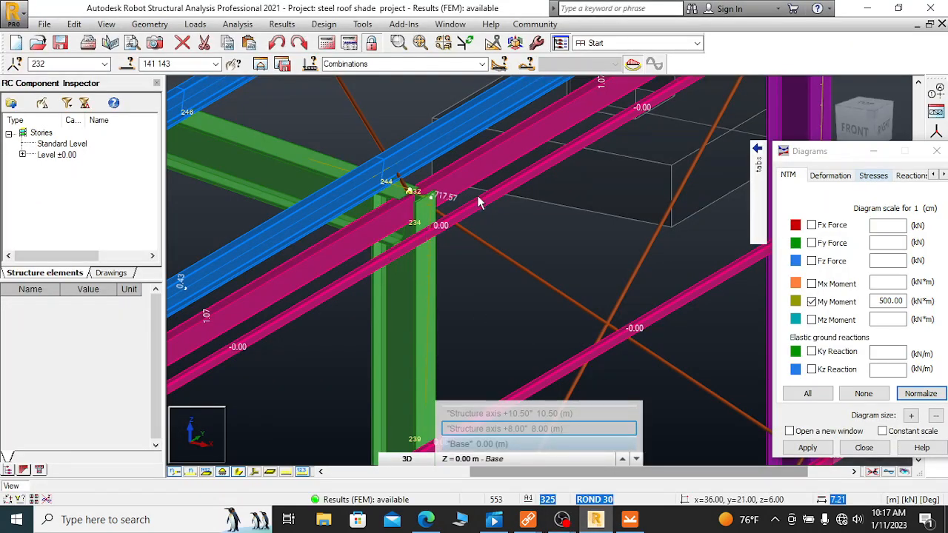
pyautogui.scroll(-1, 548, 235)
pyautogui.scroll(-1, 548, 235)
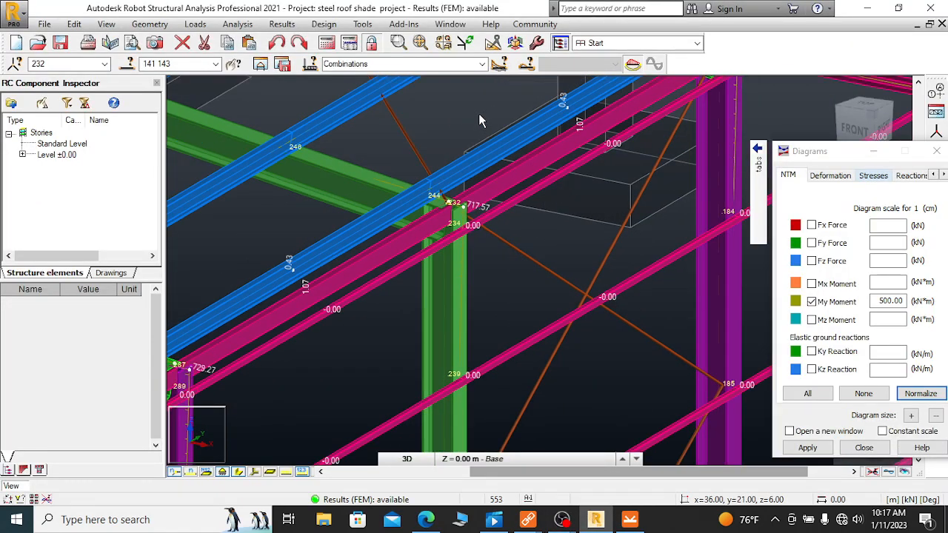
pyautogui.click(482, 63)
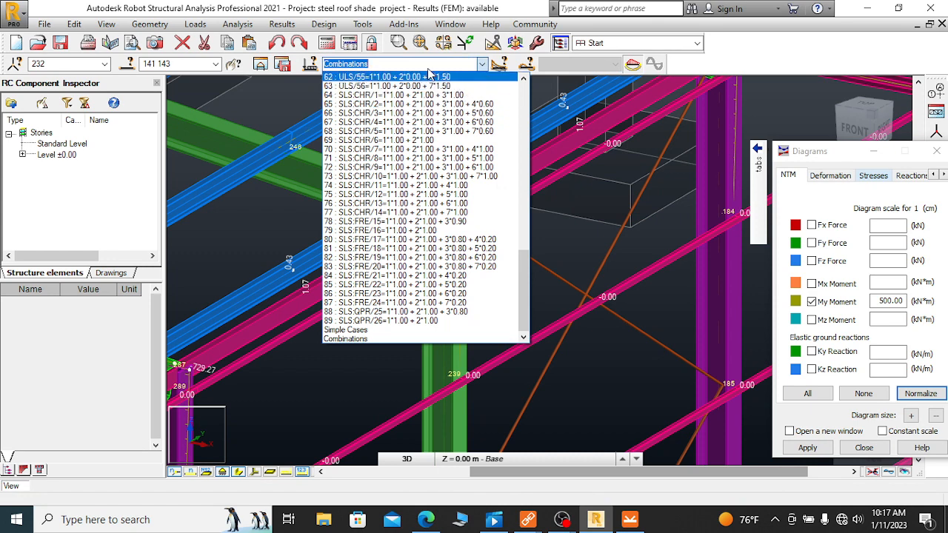
pyautogui.click(430, 67)
pyautogui.click(642, 44)
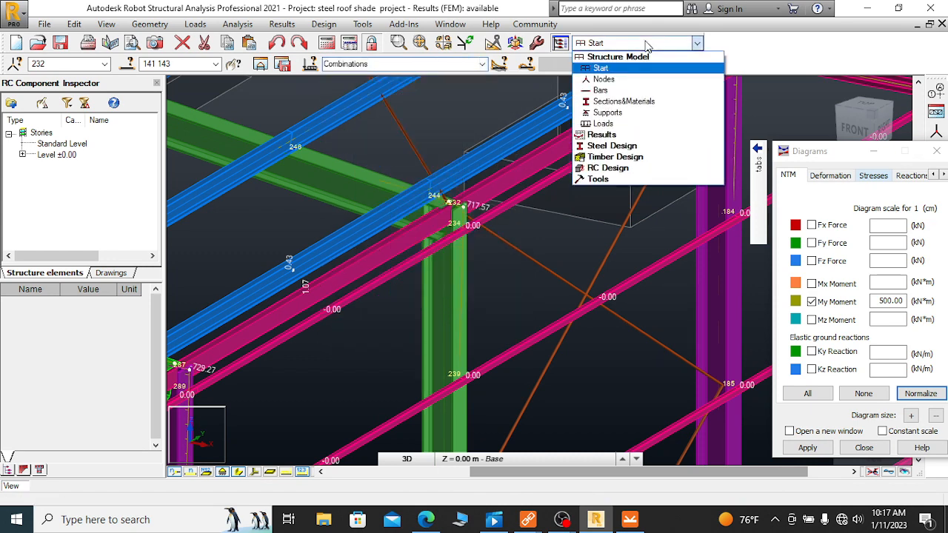
pyautogui.click(624, 147)
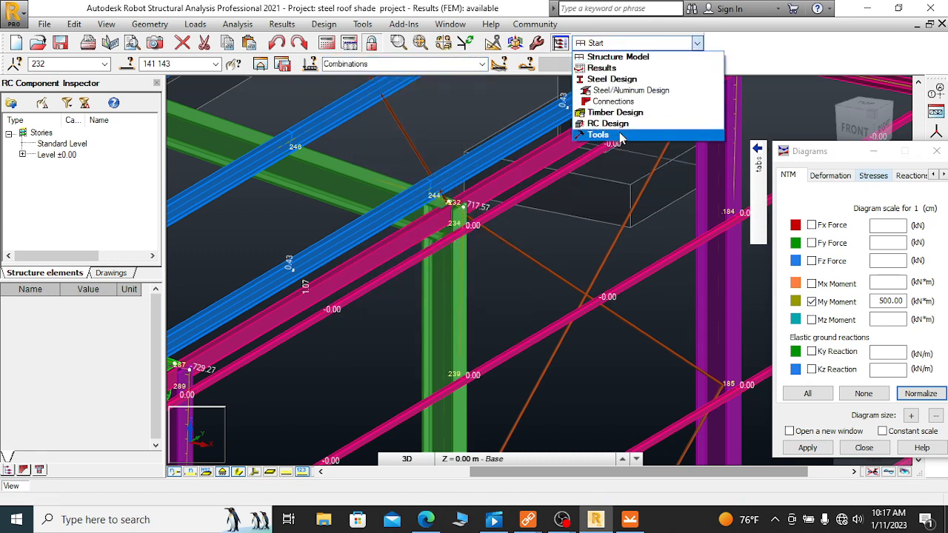
pyautogui.click(615, 103)
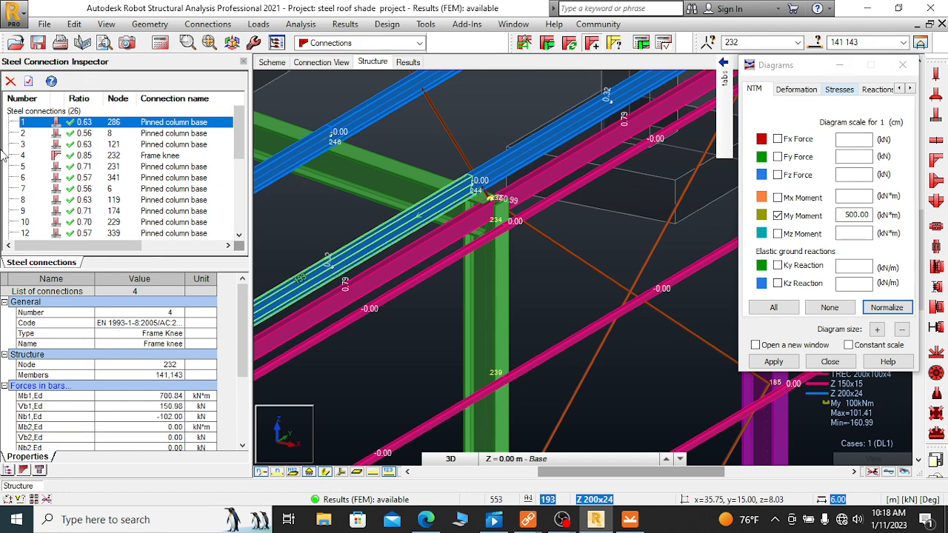
# Step: Open the properties of frame knee connection 4 at node 232 and move the definition dialog clear of the model view
pyautogui.click(102, 163)
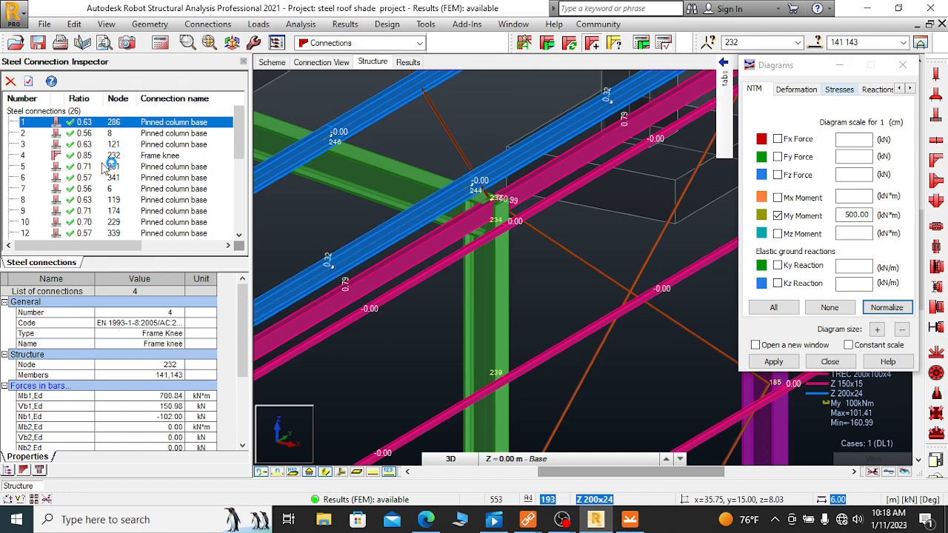
pyautogui.rightClick(80, 156)
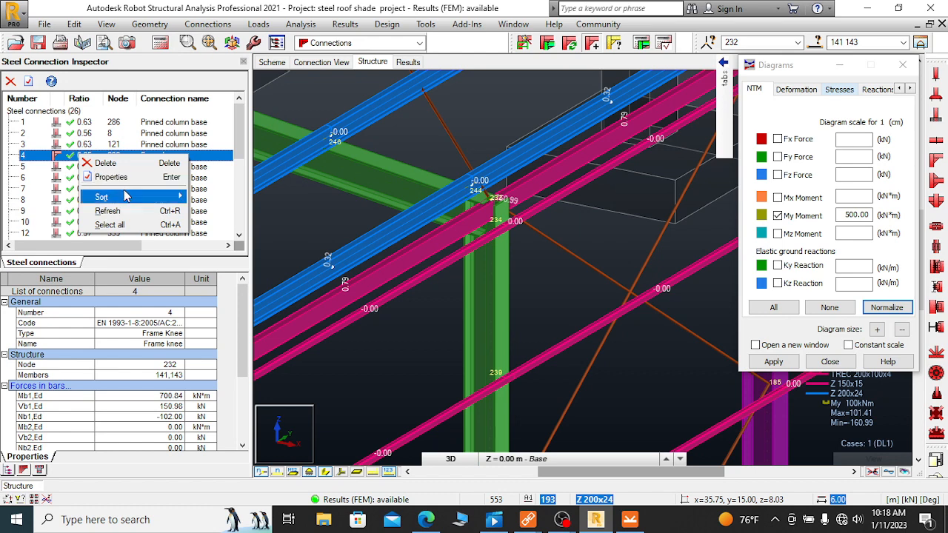
pyautogui.click(109, 178)
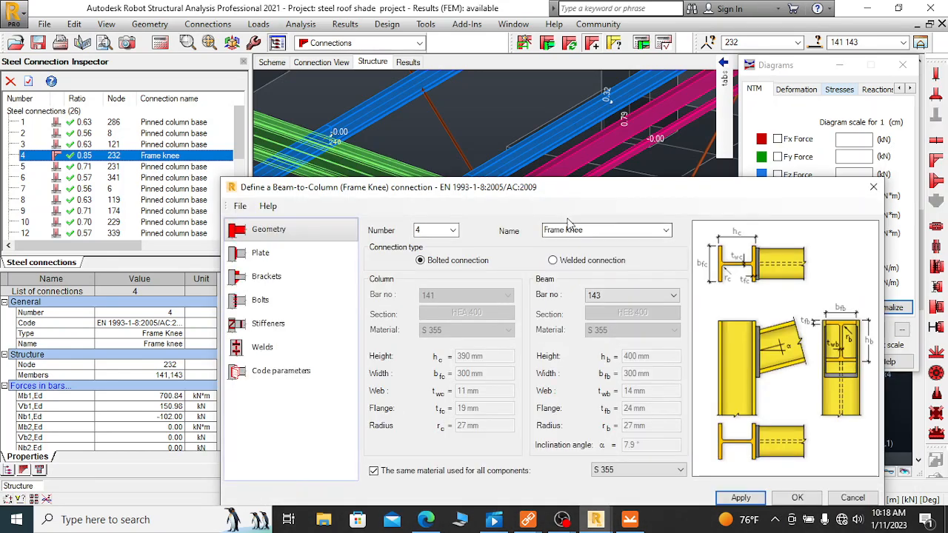
pyautogui.moveTo(579, 189); pyautogui.dragTo(562, 77)
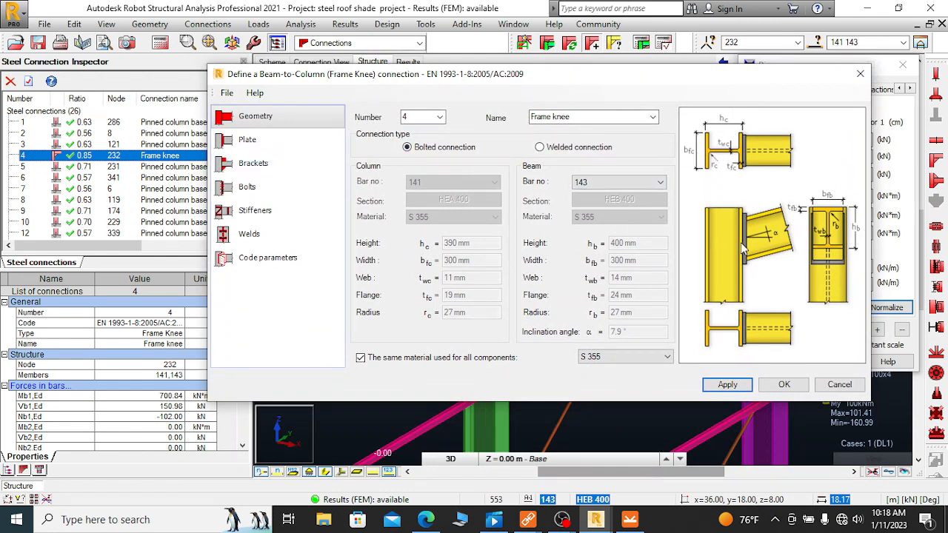
pyautogui.moveTo(563, 77); pyautogui.dragTo(575, 245)
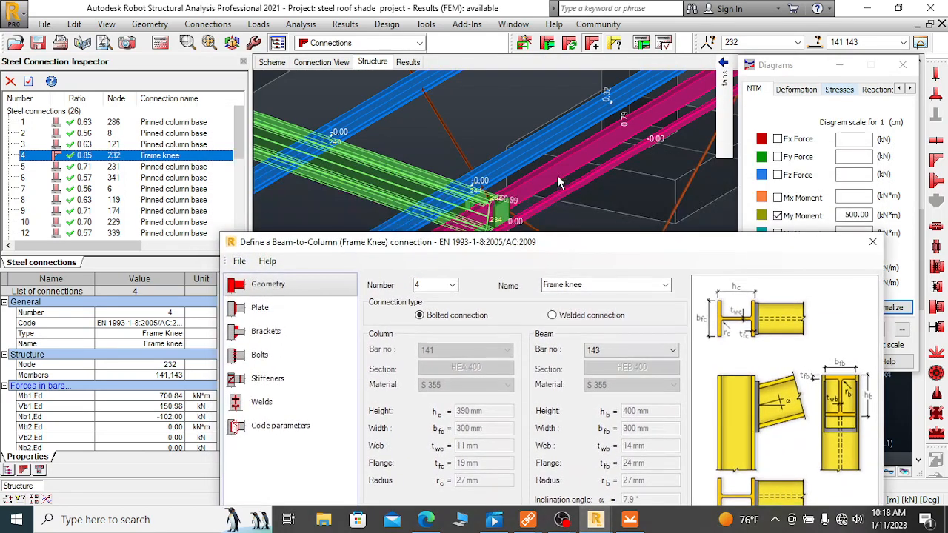
# Step: Inspect the frame knee's haunch, end plate, bolts and stiffeners in the 3D connection view
pyautogui.moveTo(509, 126); pyautogui.dragTo(546, 131, button='middle')
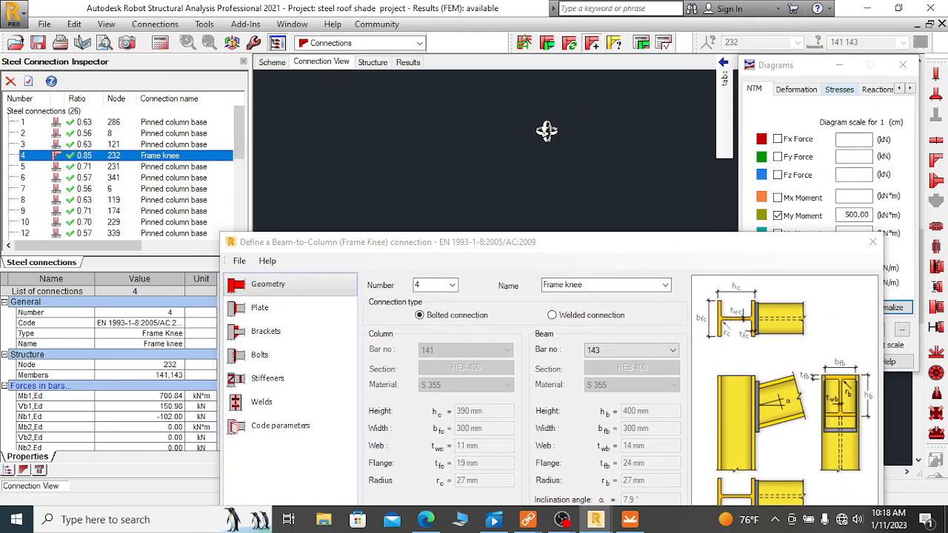
pyautogui.scroll(-3, 532, 140)
pyautogui.scroll(4, 556, 210)
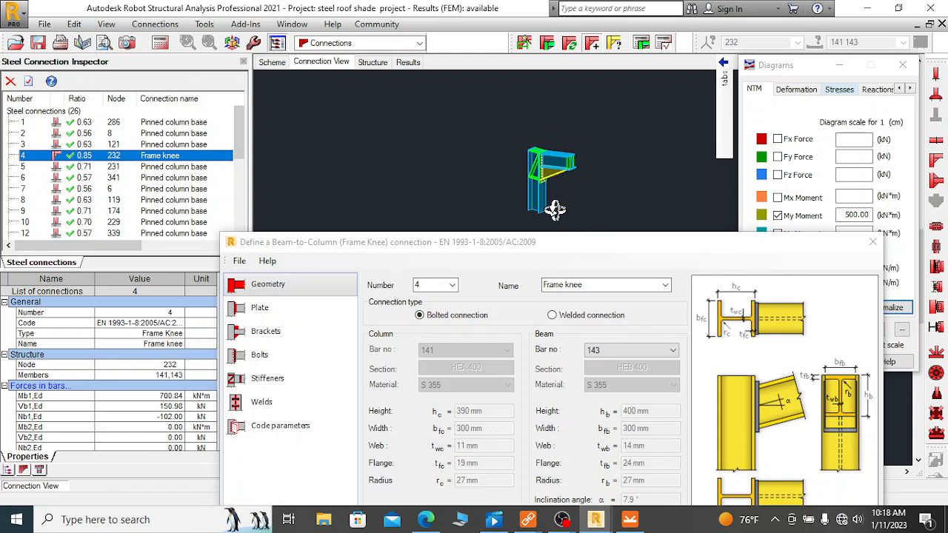
pyautogui.scroll(5, 556, 178)
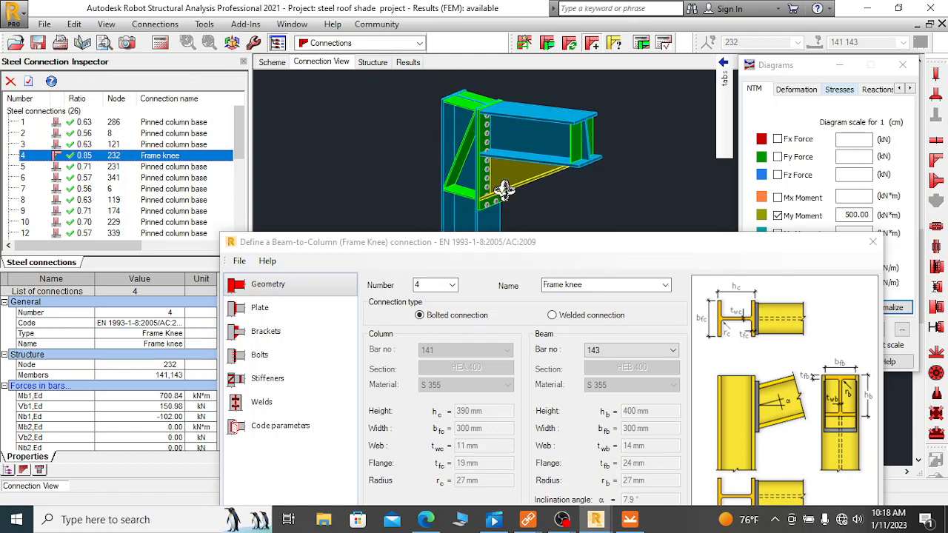
pyautogui.scroll(4, 503, 190)
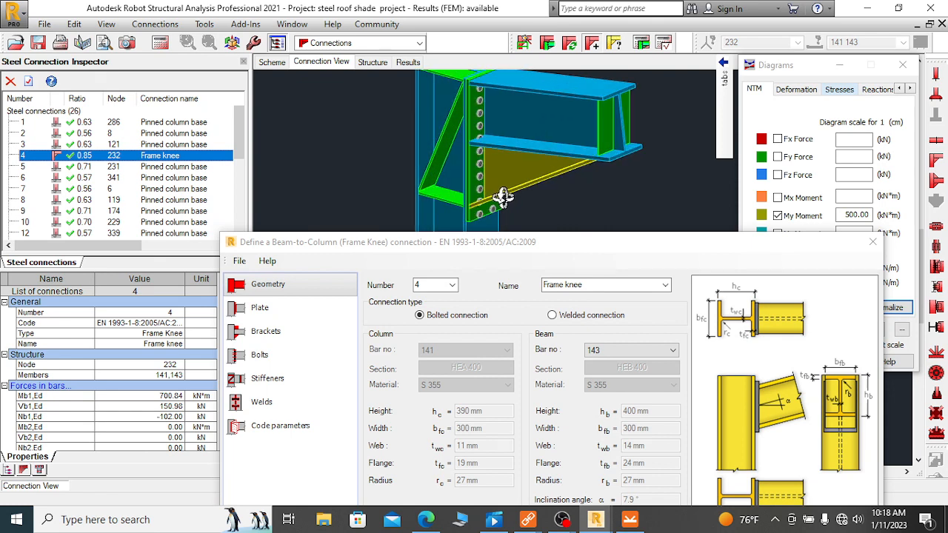
pyautogui.scroll(-1, 502, 196)
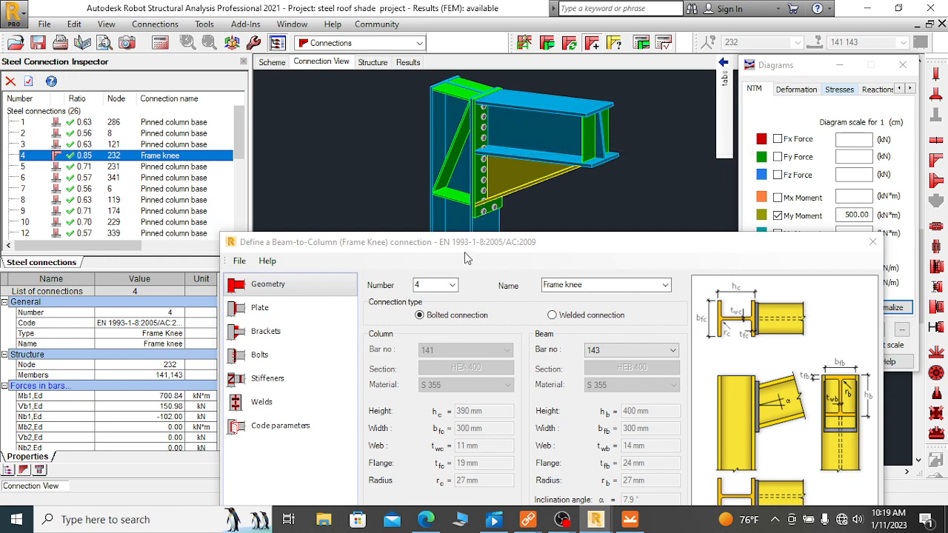
# Step: Show the frame knee's bolt settings, compare them with end plate EP1 in IDEA StatiCa, and return to Robot
pyautogui.moveTo(478, 244); pyautogui.dragTo(478, 178)
pyautogui.click(265, 293)
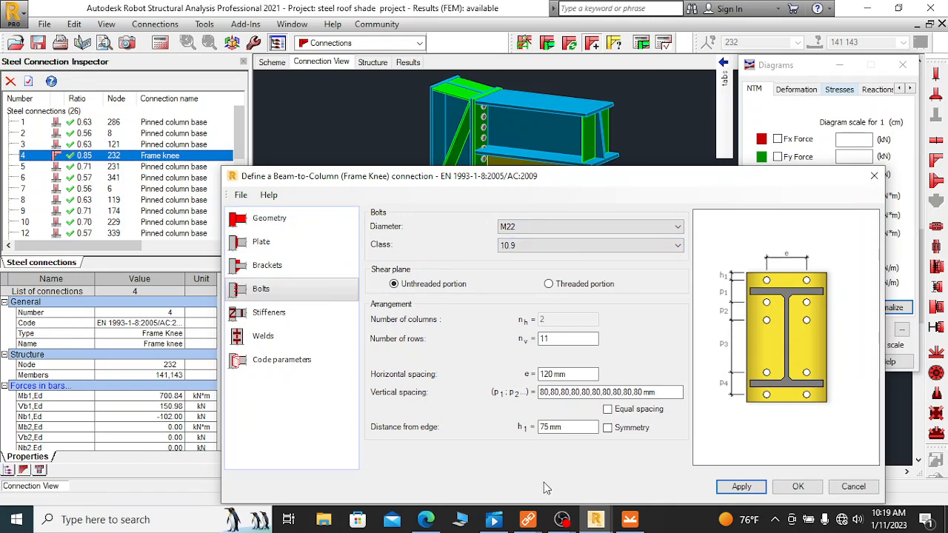
pyautogui.click(628, 520)
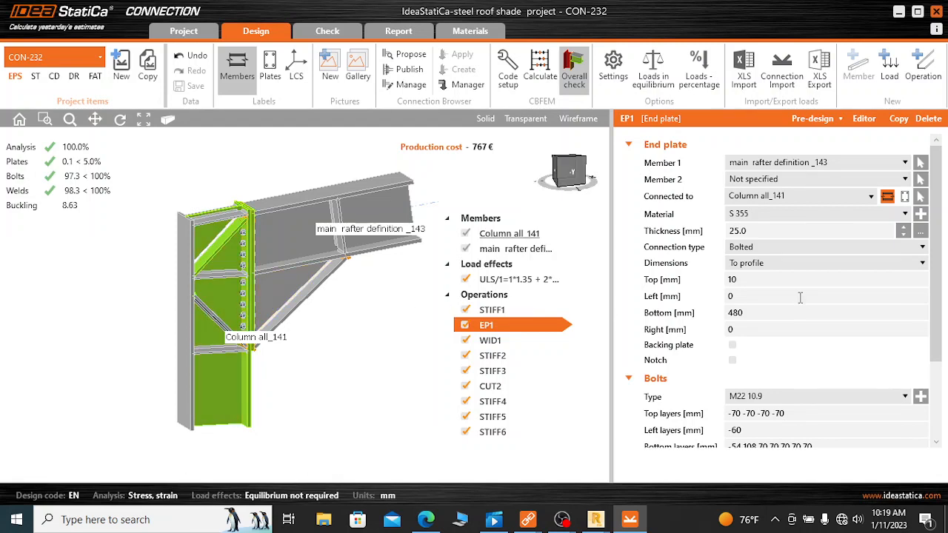
pyautogui.click(561, 167)
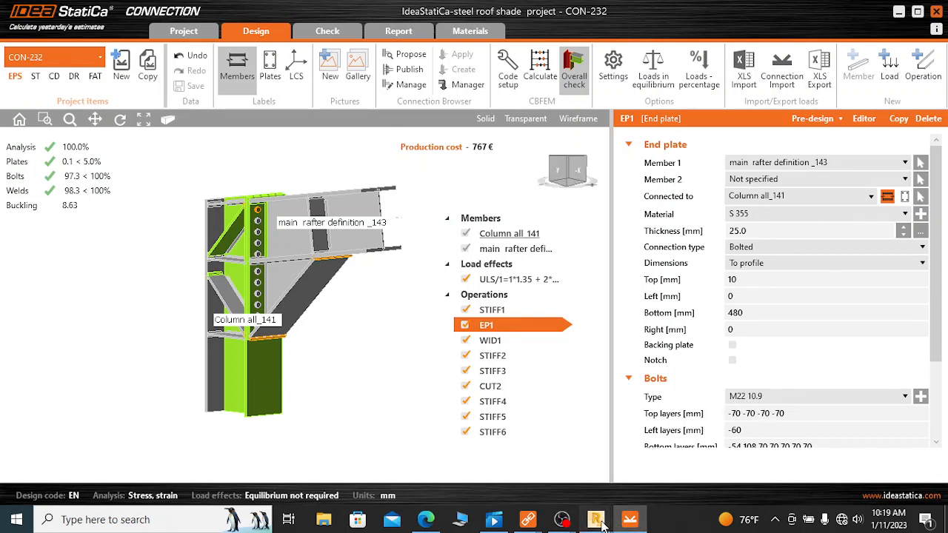
pyautogui.moveTo(599, 522)
pyautogui.click(571, 478)
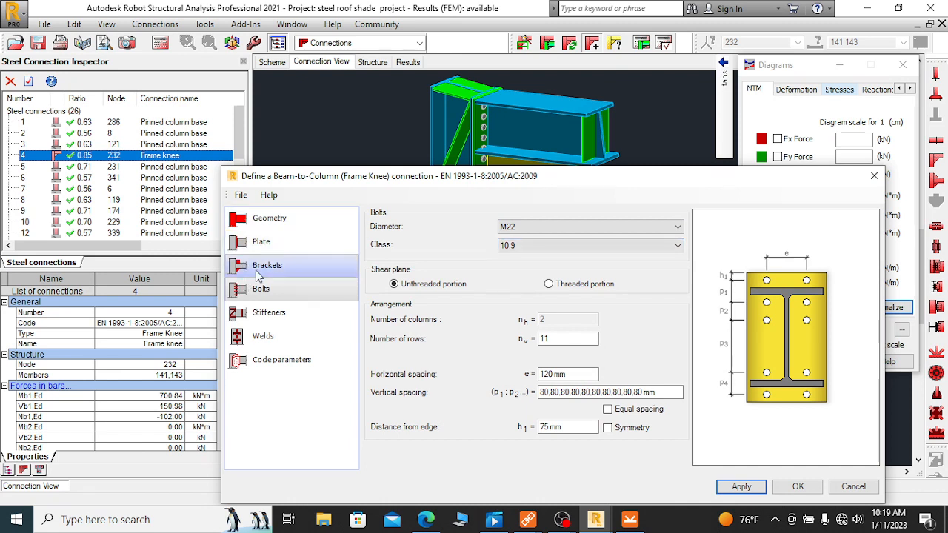
# Step: Check the frame knee's front plate dimensions, then examine the end plate and haunch of CON-232 in IDEA StatiCa
pyautogui.click(263, 245)
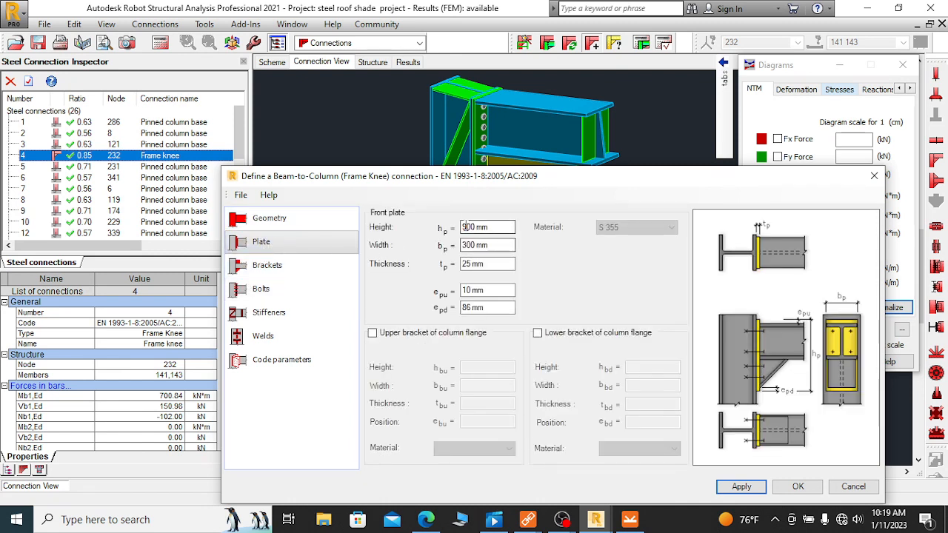
pyautogui.click(474, 247)
pyautogui.click(630, 522)
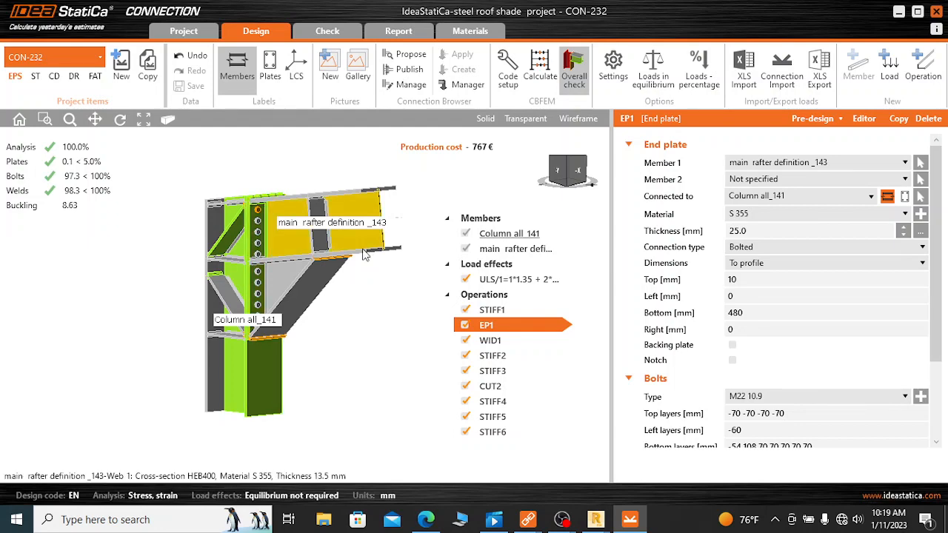
pyautogui.scroll(2, 268, 294)
pyautogui.scroll(1, 263, 295)
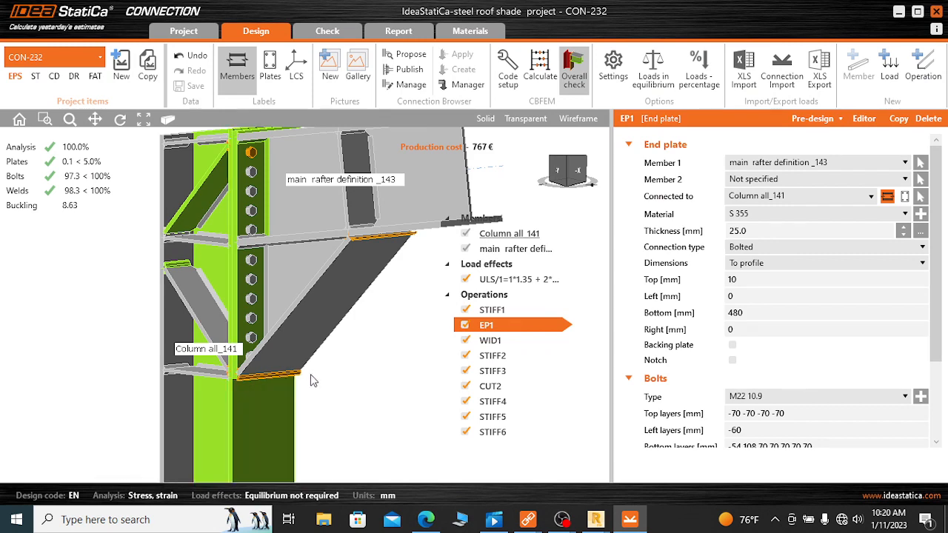
pyautogui.scroll(-2, 311, 380)
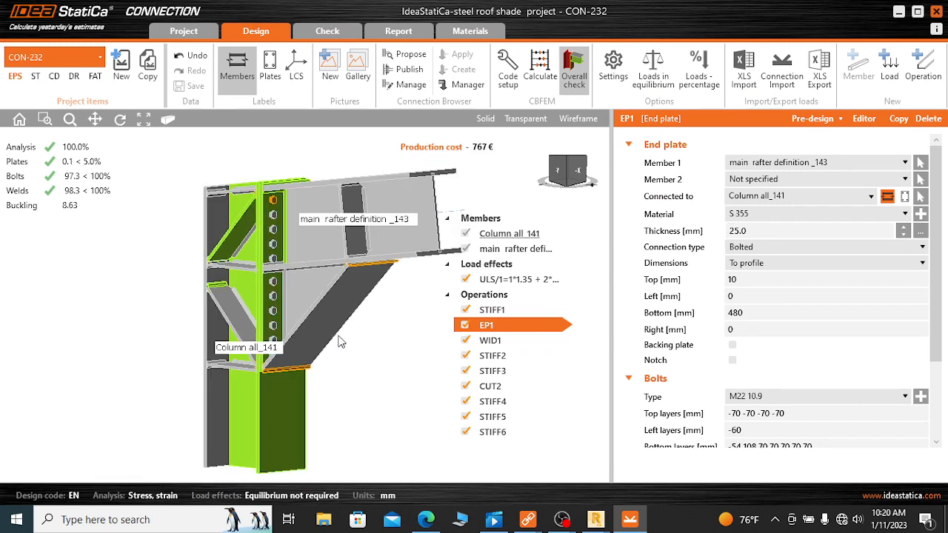
pyautogui.click(568, 165)
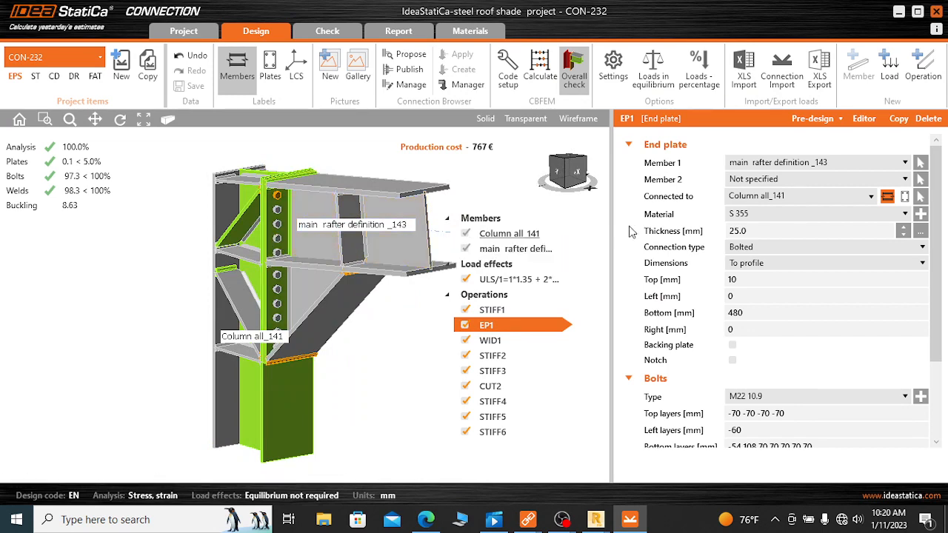
# Step: Compare the front plate thickness in Robot with the thickness of end plate EP1 in IDEA StatiCa, ending in Robot
pyautogui.click(629, 521)
pyautogui.click(460, 268)
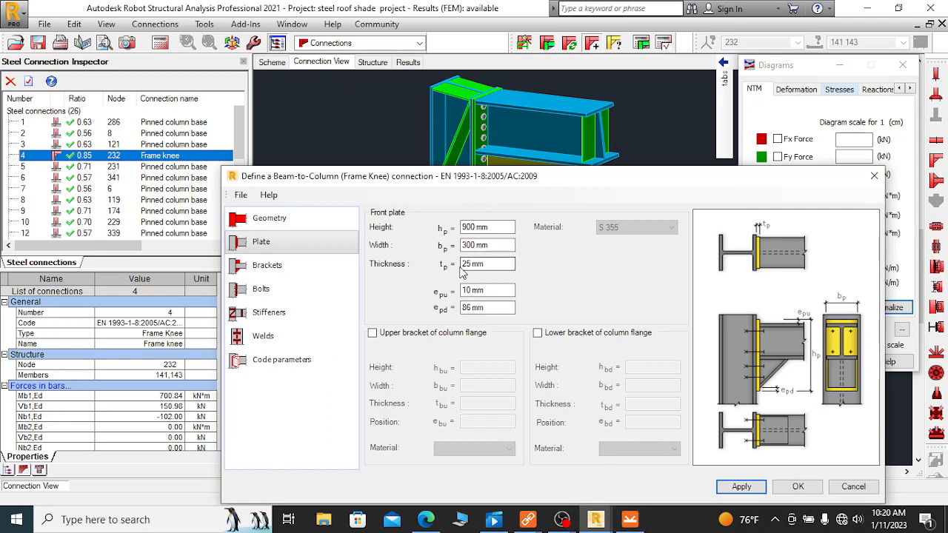
pyautogui.click(629, 521)
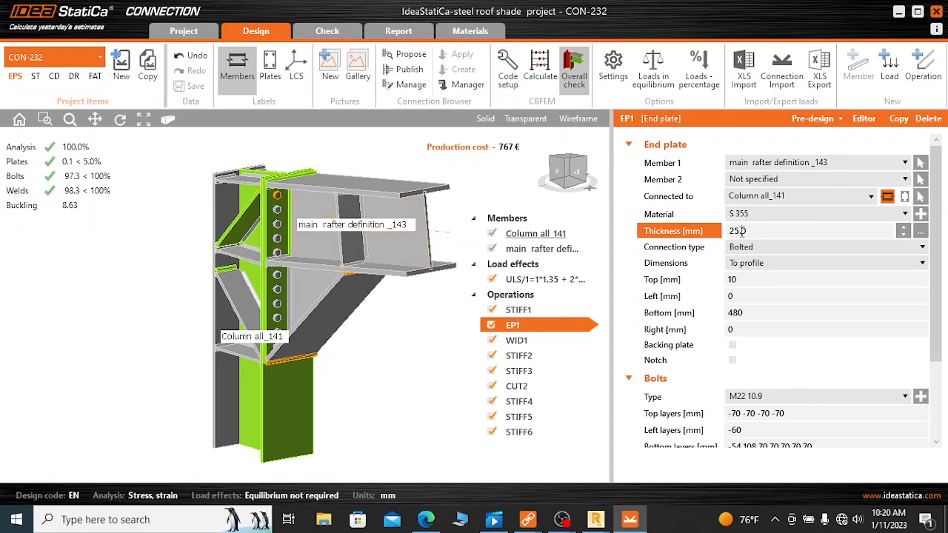
pyautogui.click(629, 521)
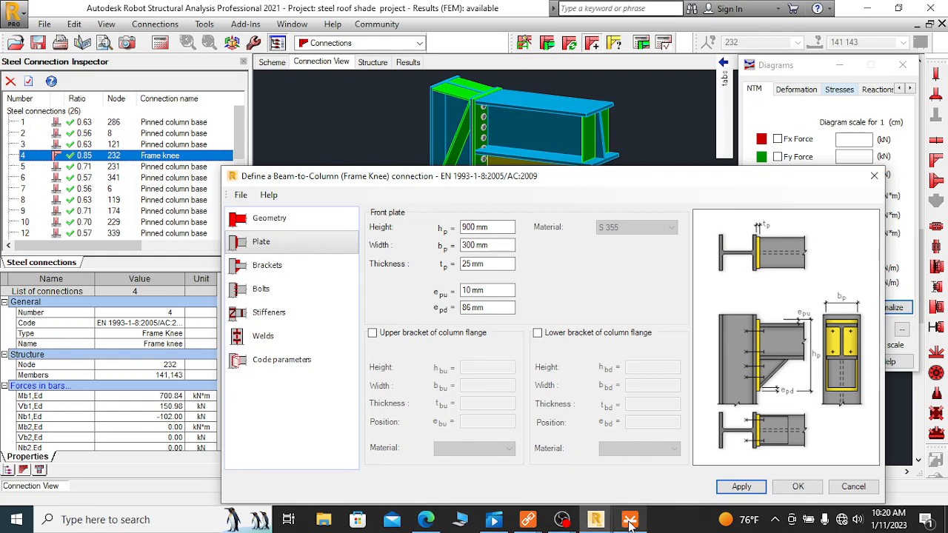
# Step: Compare the frame knee's bolt arrangement with EP1's bolt layers and weld settings in IDEA StatiCa, and return to the Robot connection dialog
pyautogui.click(256, 291)
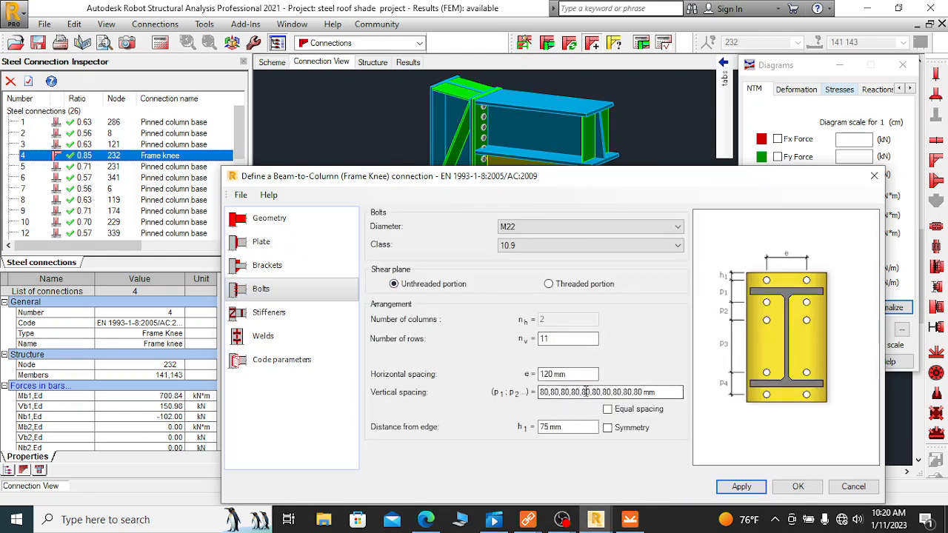
pyautogui.click(630, 521)
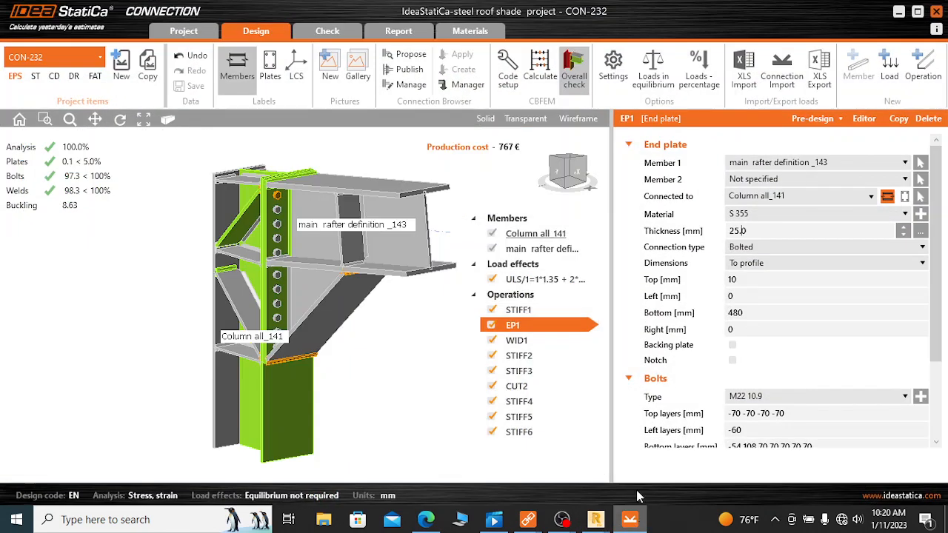
pyautogui.scroll(2, 280, 260)
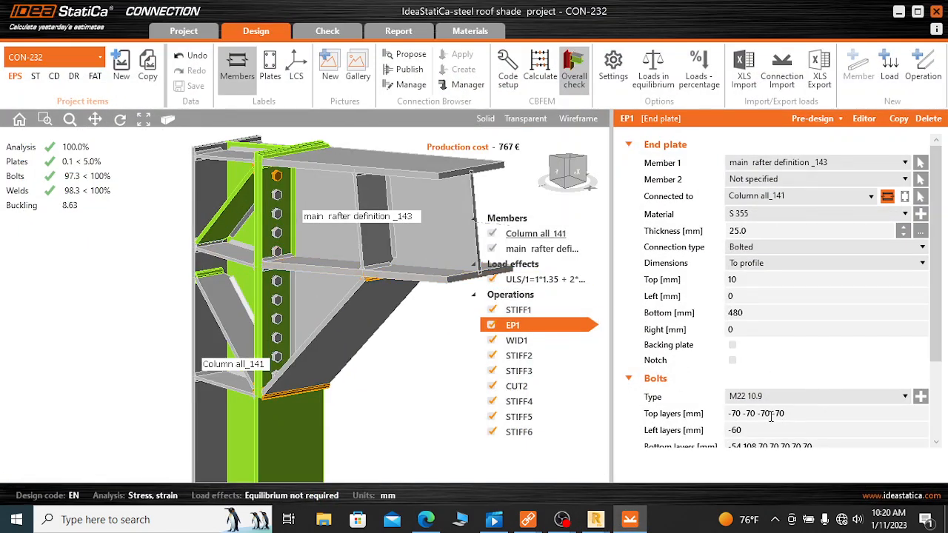
pyautogui.scroll(-1, 771, 416)
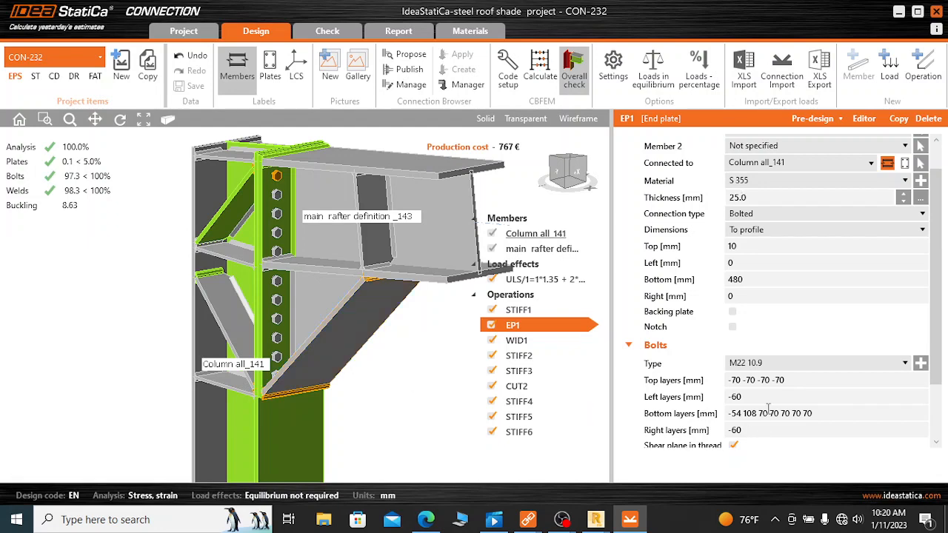
pyautogui.scroll(-2, 781, 397)
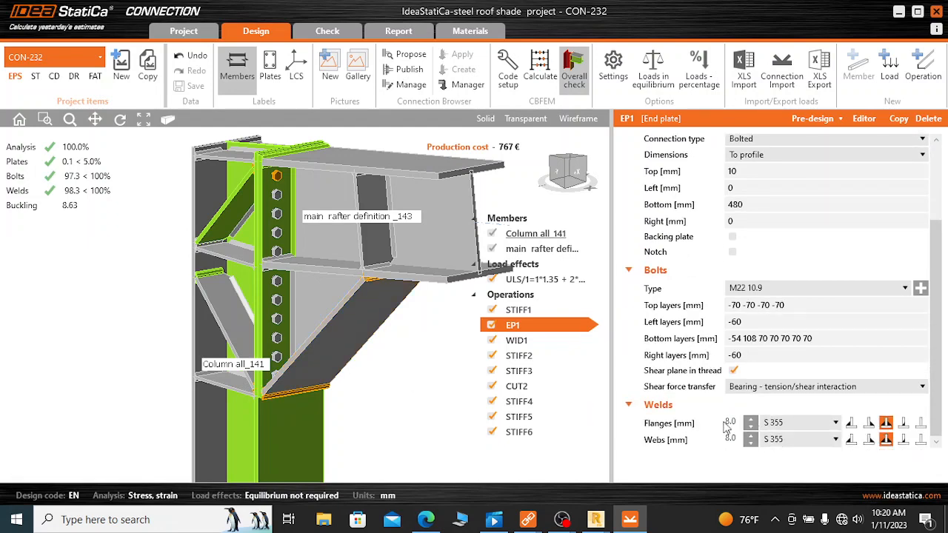
pyautogui.click(631, 521)
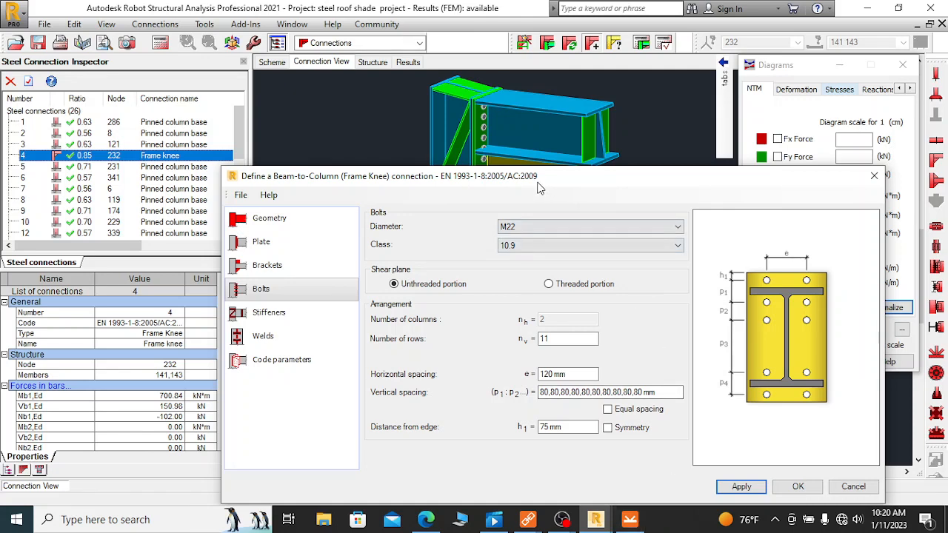
pyautogui.moveTo(531, 183); pyautogui.dragTo(543, 152)
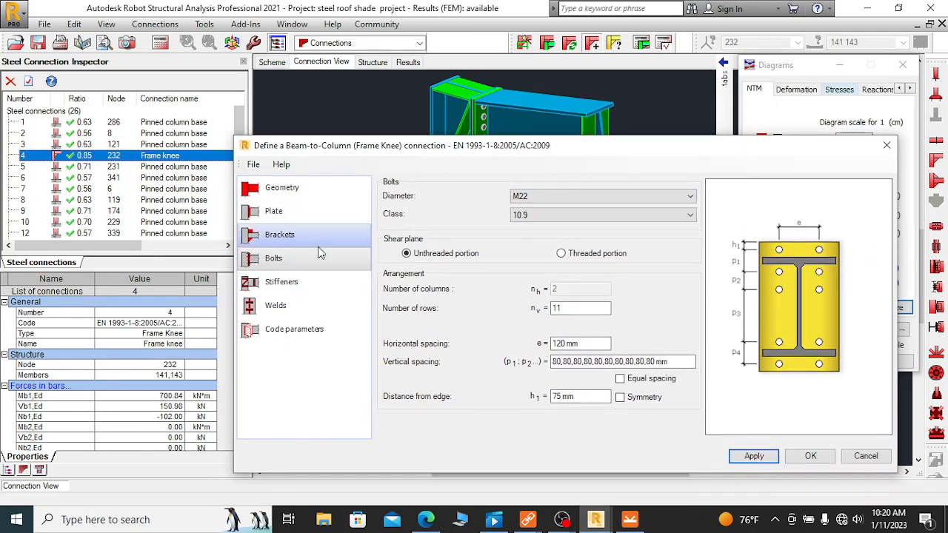
# Step: Set the frame knee's beam web and stiffener welds and the bracket's lower flange weld to 8 mm
pyautogui.click(278, 308)
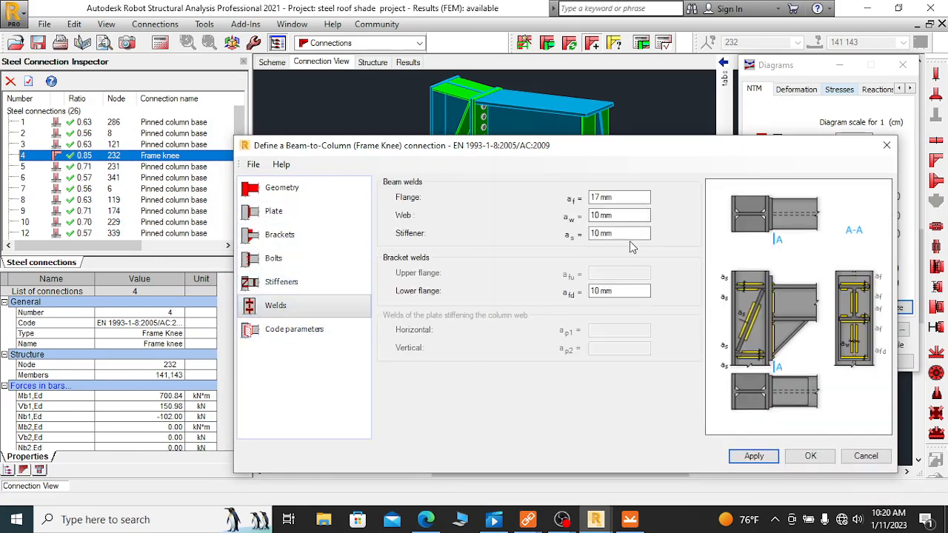
pyautogui.doubleClick(598, 214)
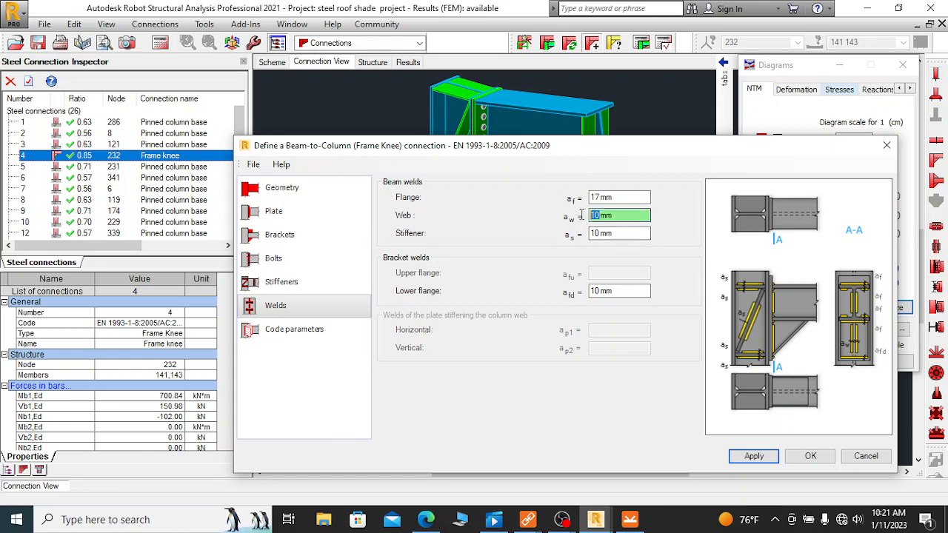
pyautogui.write('8')
pyautogui.doubleClick(602, 233)
pyautogui.write('8')
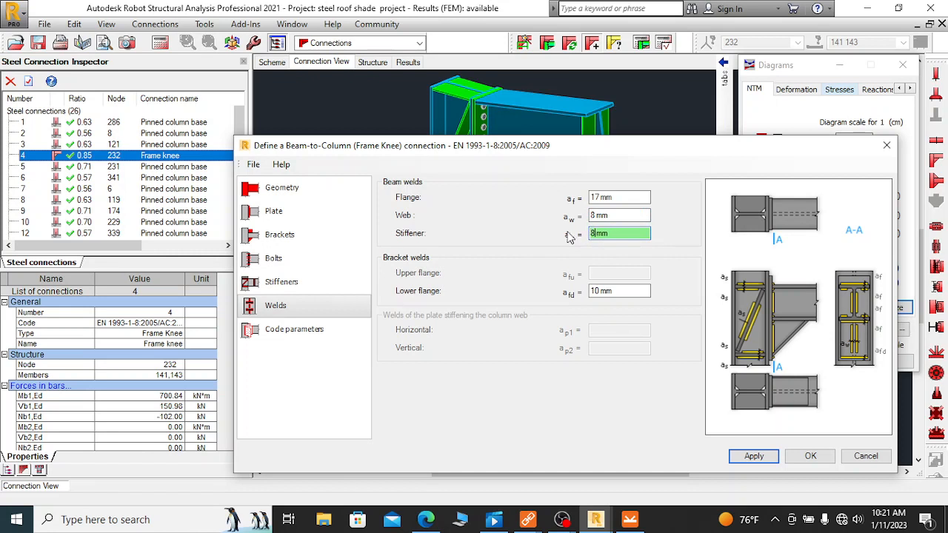
pyautogui.doubleClick(618, 291)
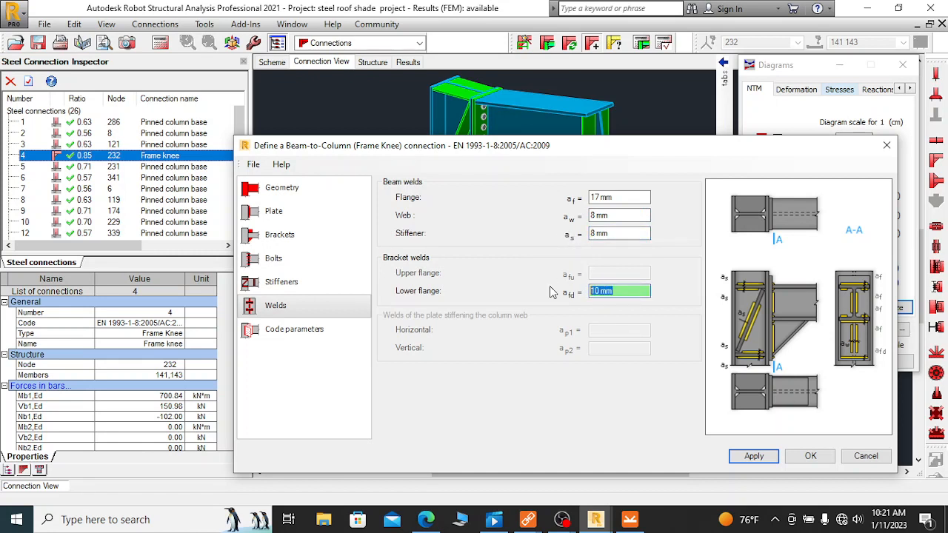
pyautogui.write('8')
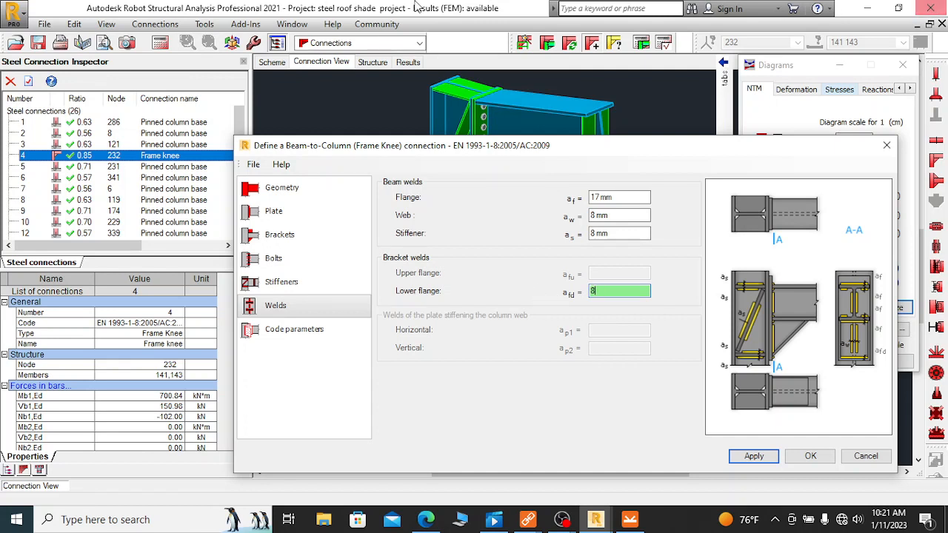
# Step: Set the beam flange weld to 8 mm and apply the new weld sizes to the frame knee
pyautogui.click(619, 198)
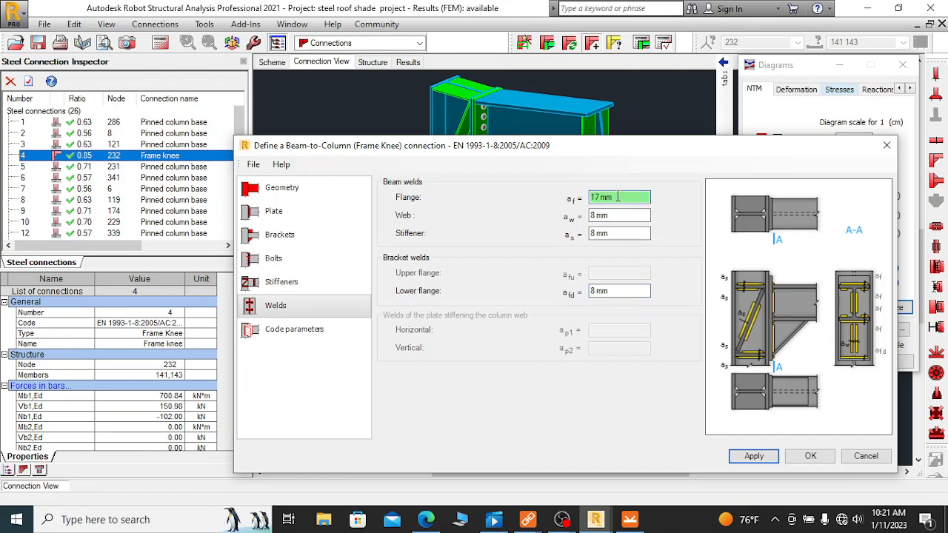
pyautogui.moveTo(617, 197); pyautogui.dragTo(562, 201)
pyautogui.write('8')
pyautogui.click(622, 214)
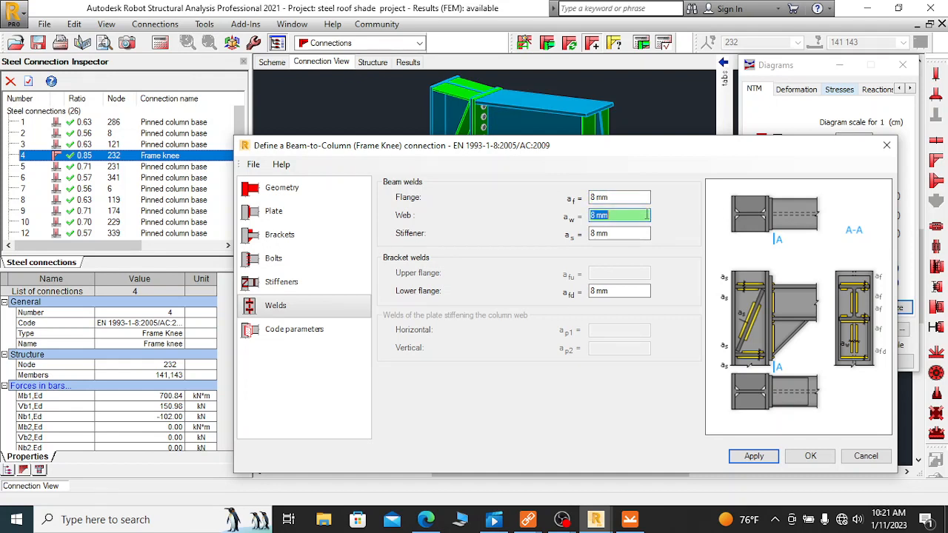
pyautogui.click(753, 456)
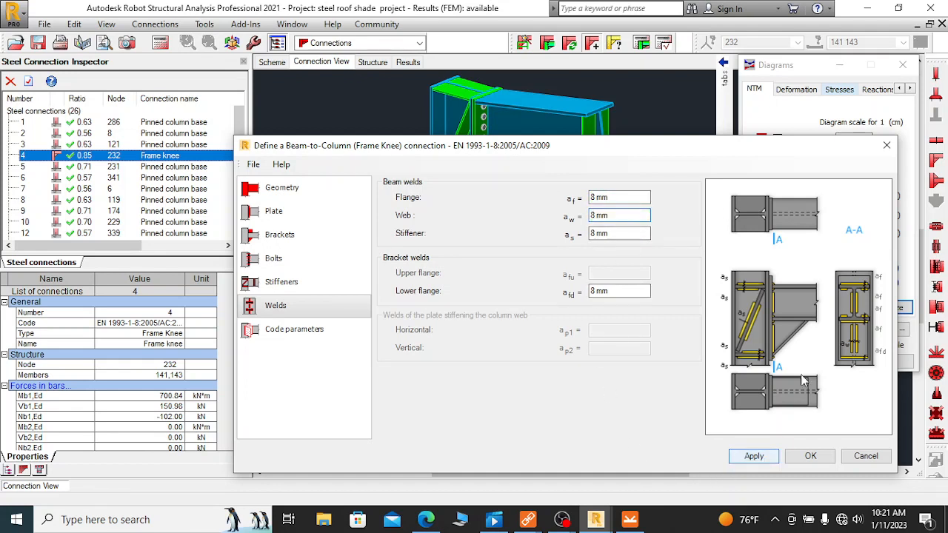
# Step: Calculate the frame knee connection, uncover its design results note, and close the Diagrams window
pyautogui.click(641, 42)
pyautogui.click(556, 365)
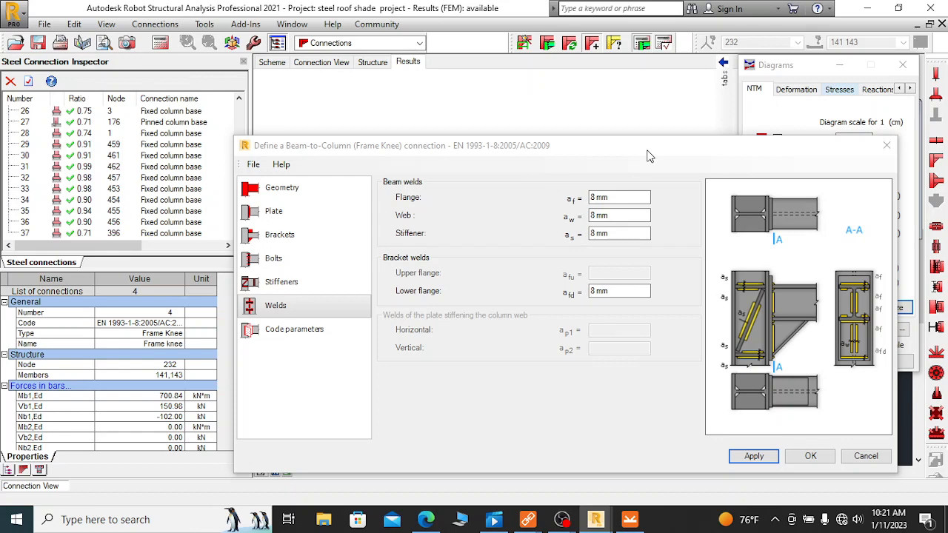
pyautogui.moveTo(659, 152); pyautogui.dragTo(513, 383)
pyautogui.click(903, 64)
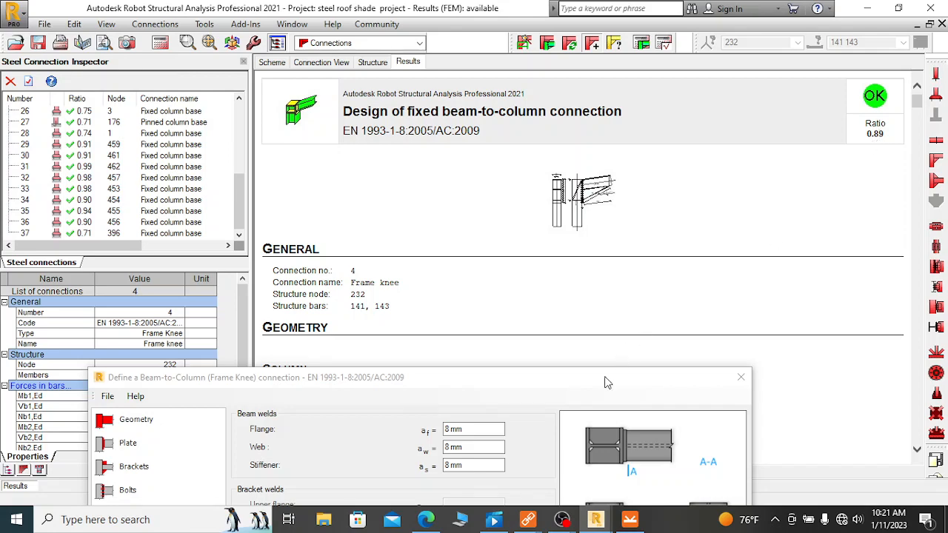
# Step: Compare the frame knee's design result and welds with the CON-232 check results in IDEA StatiCa, and return to Robot
pyautogui.moveTo(605, 381); pyautogui.dragTo(746, 172)
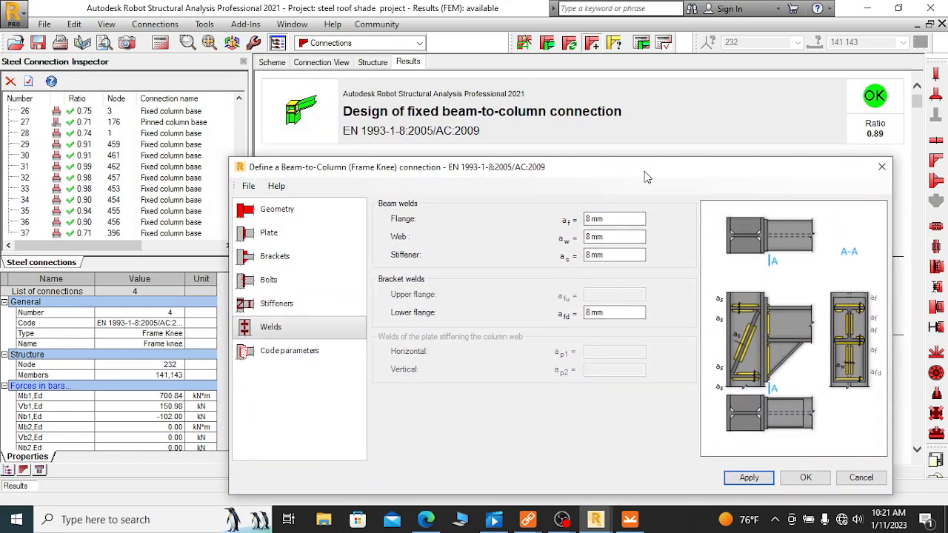
pyautogui.moveTo(647, 176); pyautogui.dragTo(670, 144)
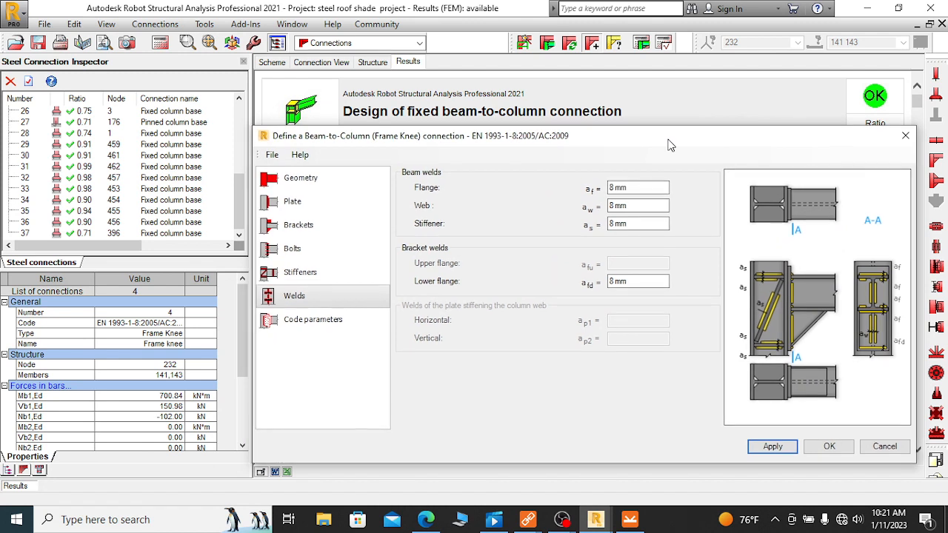
pyautogui.moveTo(670, 144); pyautogui.dragTo(671, 144)
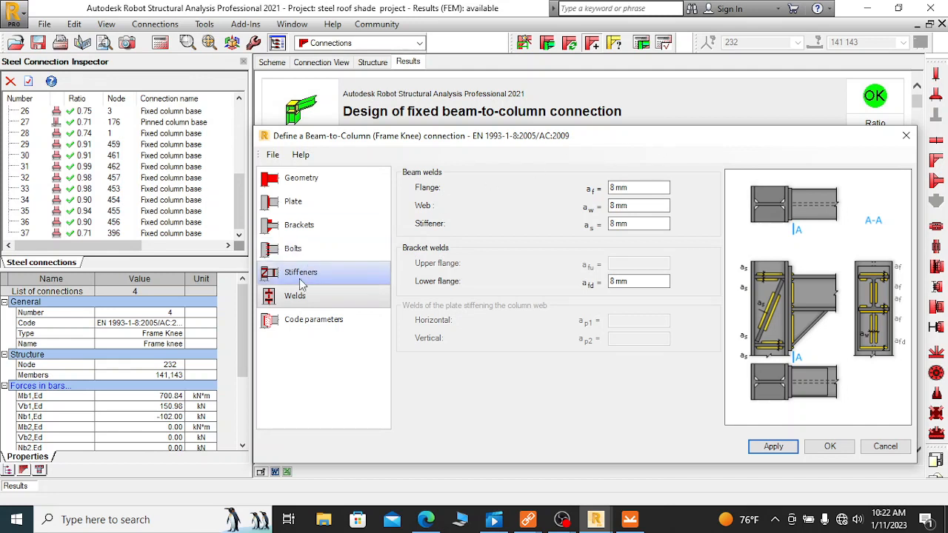
pyautogui.moveTo(746, 142); pyautogui.dragTo(680, 169)
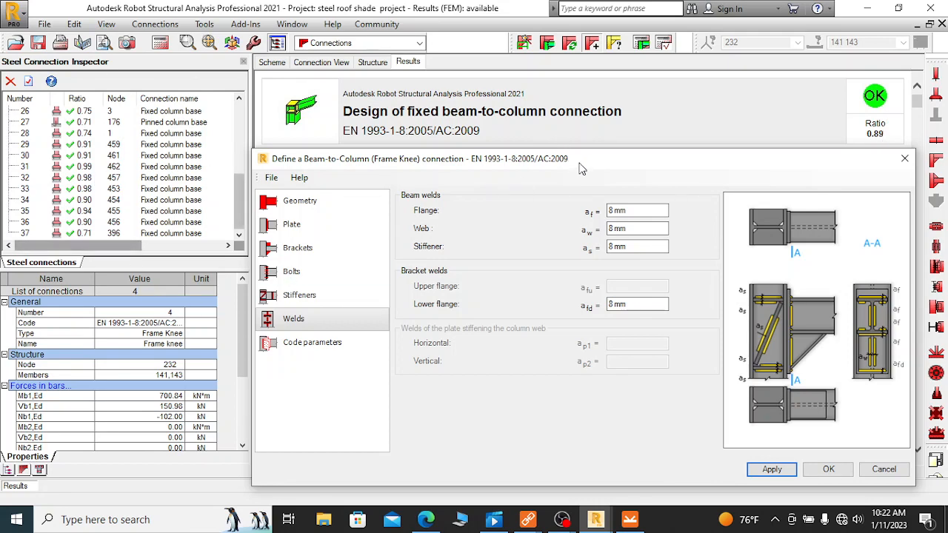
pyautogui.moveTo(581, 169); pyautogui.dragTo(573, 198)
pyautogui.click(630, 520)
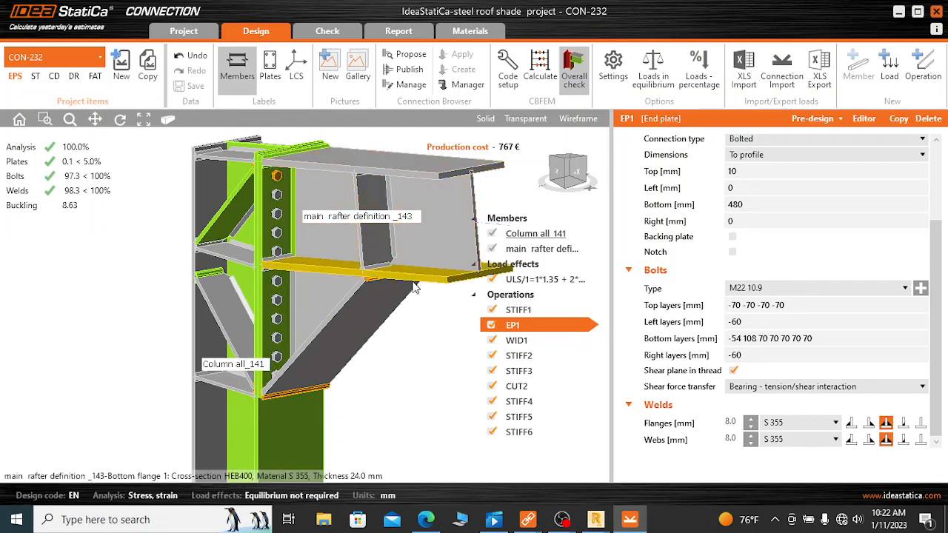
pyautogui.click(629, 522)
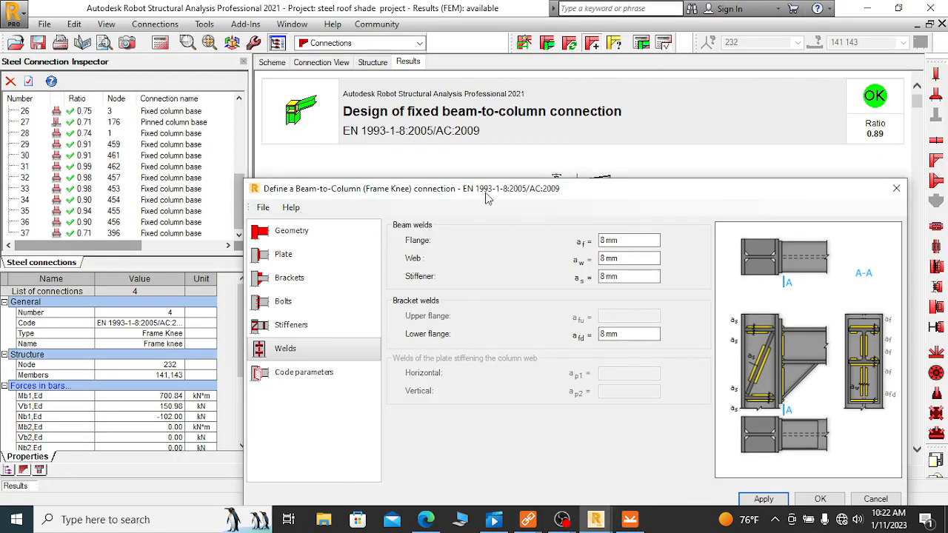
# Step: Review the frame knee's bolt settings and its 3D connection view, and switch to CON-232 in IDEA StatiCa
pyautogui.moveTo(486, 196); pyautogui.dragTo(466, 109)
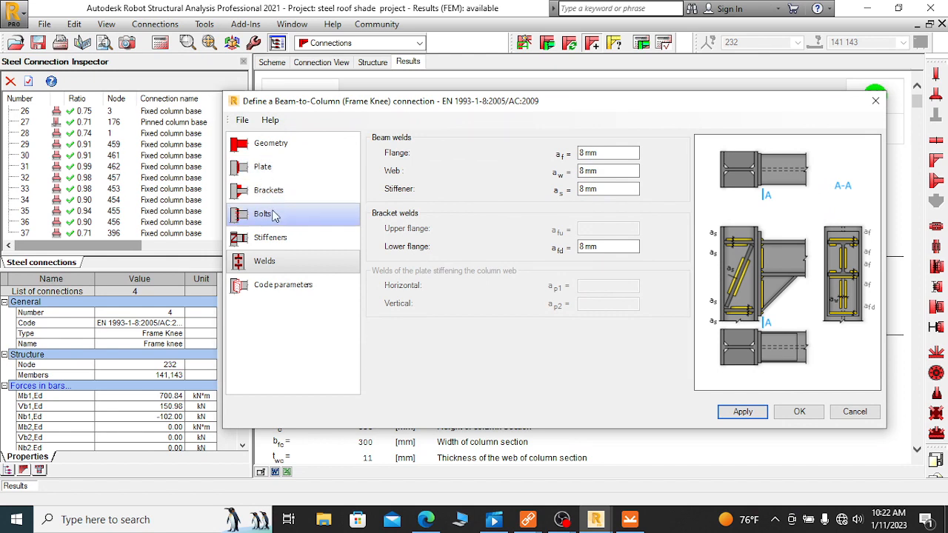
pyautogui.click(296, 216)
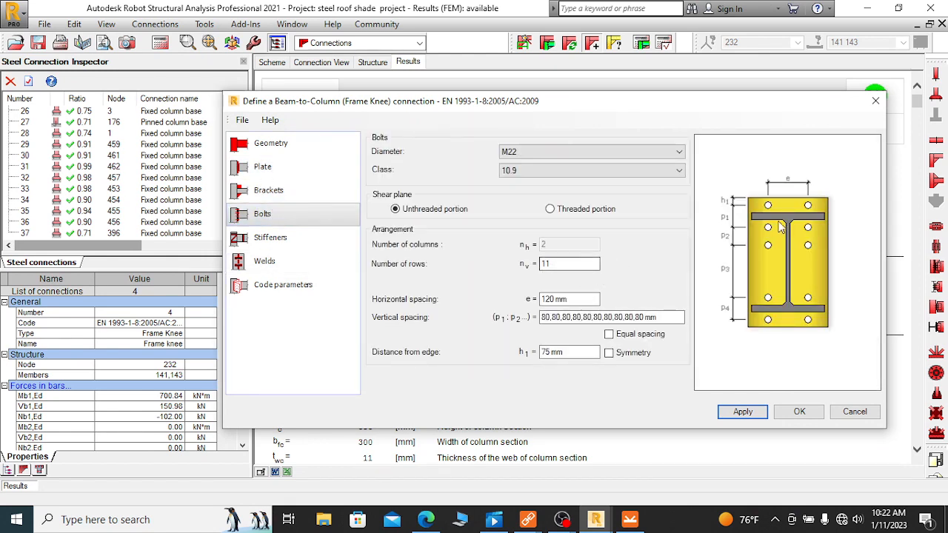
pyautogui.moveTo(620, 105); pyautogui.dragTo(627, 292)
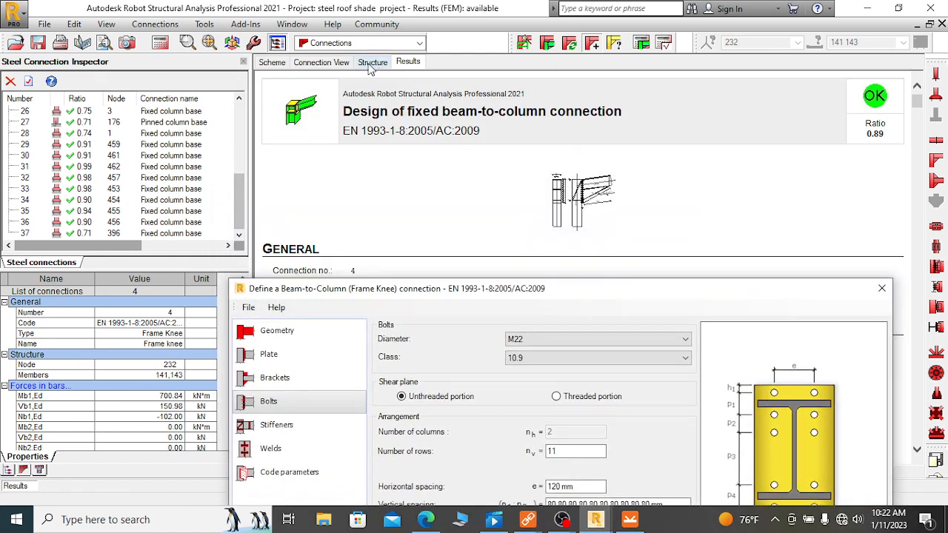
pyautogui.click(321, 61)
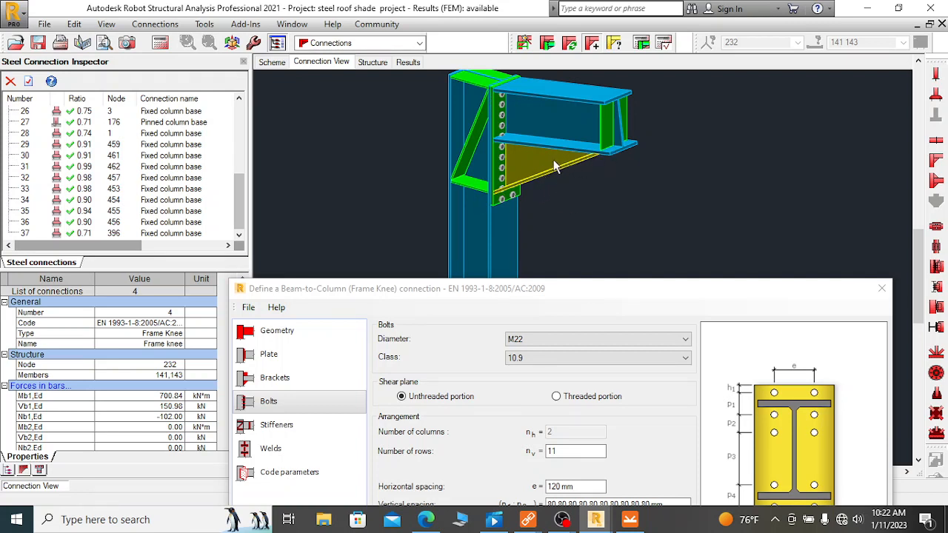
pyautogui.moveTo(571, 288); pyautogui.dragTo(562, 178)
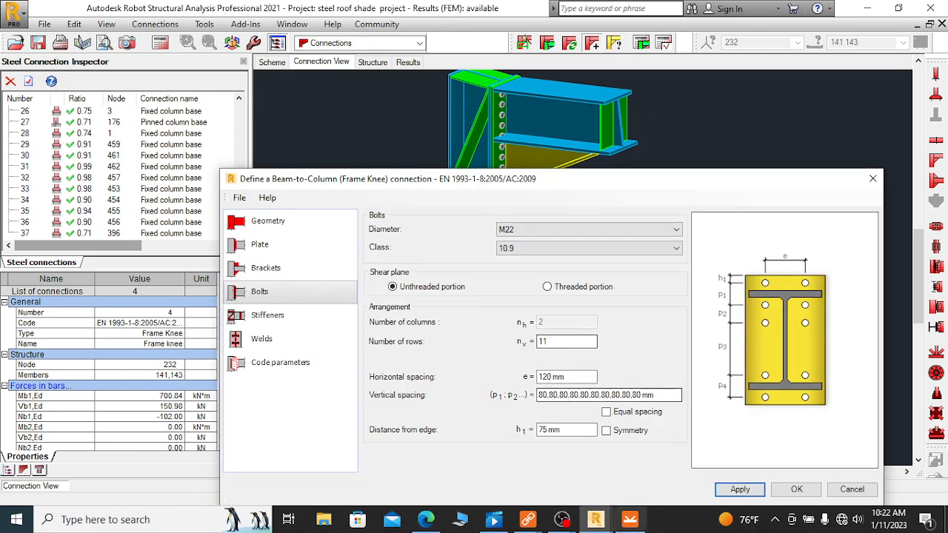
pyautogui.click(630, 520)
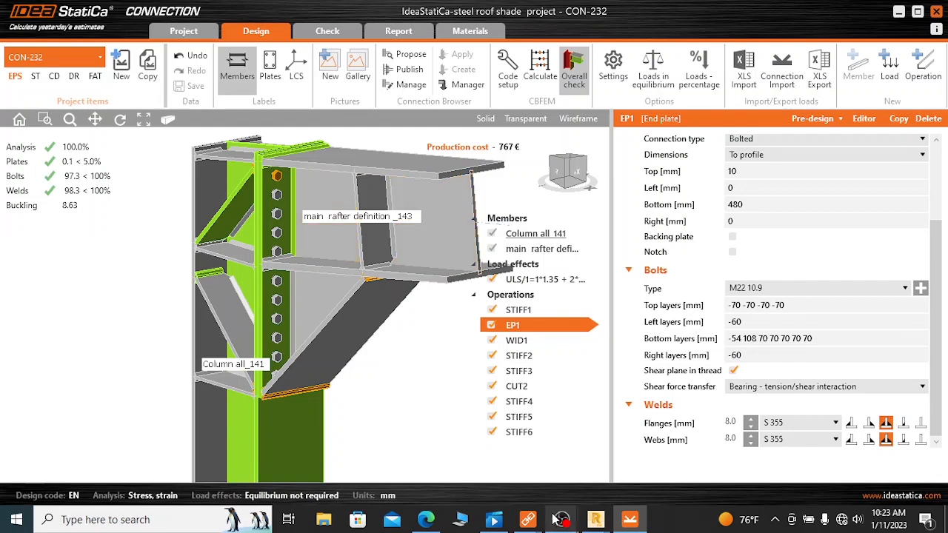
pyautogui.moveTo(564, 522)
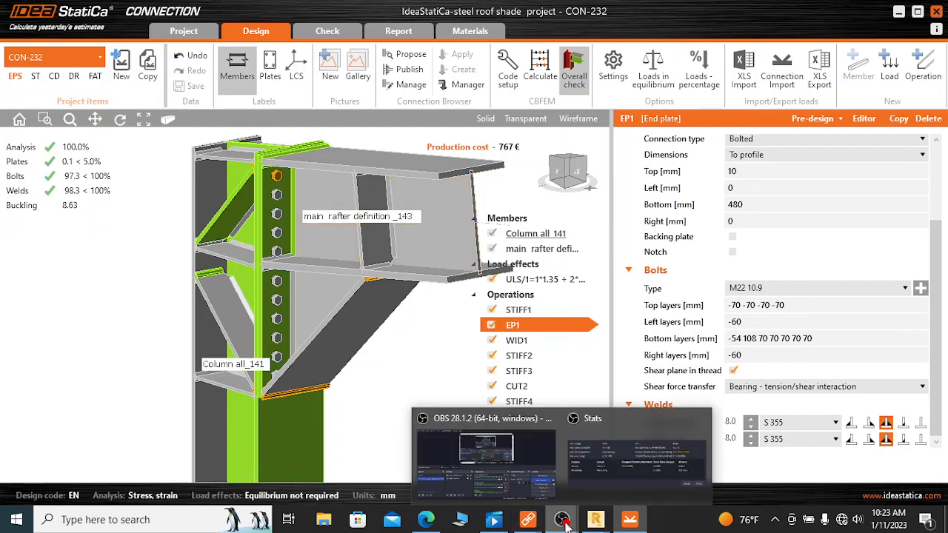